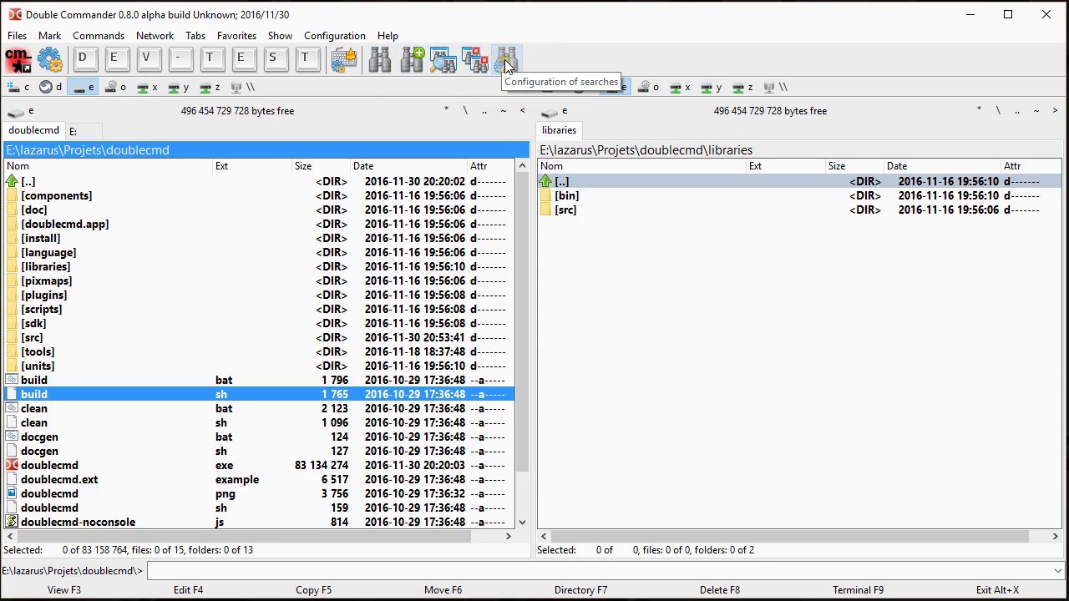
Review the toolbar button definitions for adding, viewing, deleting and configuring searches, leaving the toolbar options unchanged
right_click(571, 76)
left_click(573, 75)
left_click(673, 164)
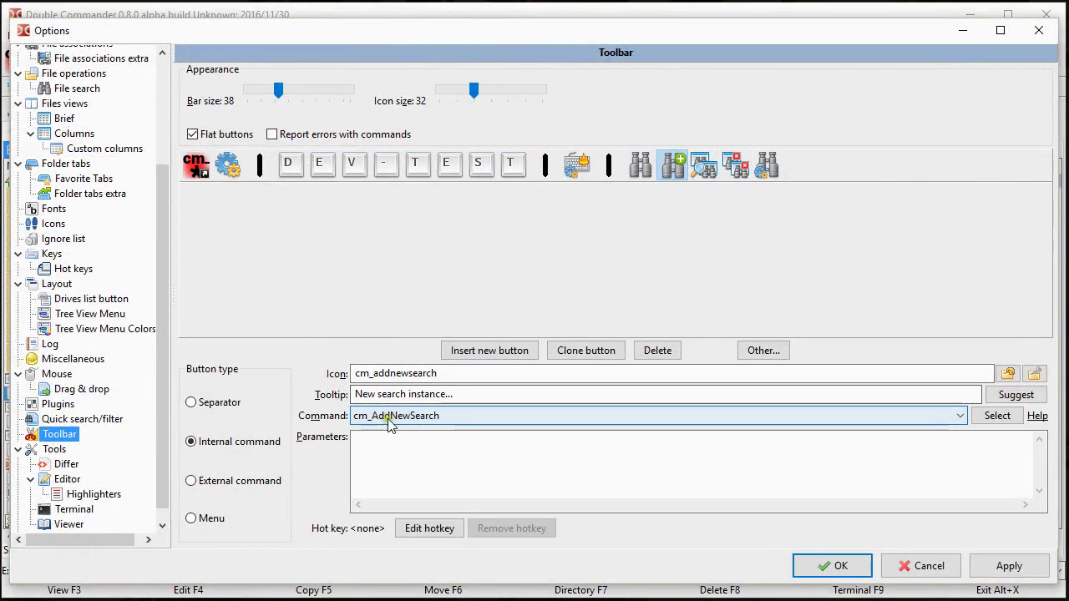
left_click(704, 164)
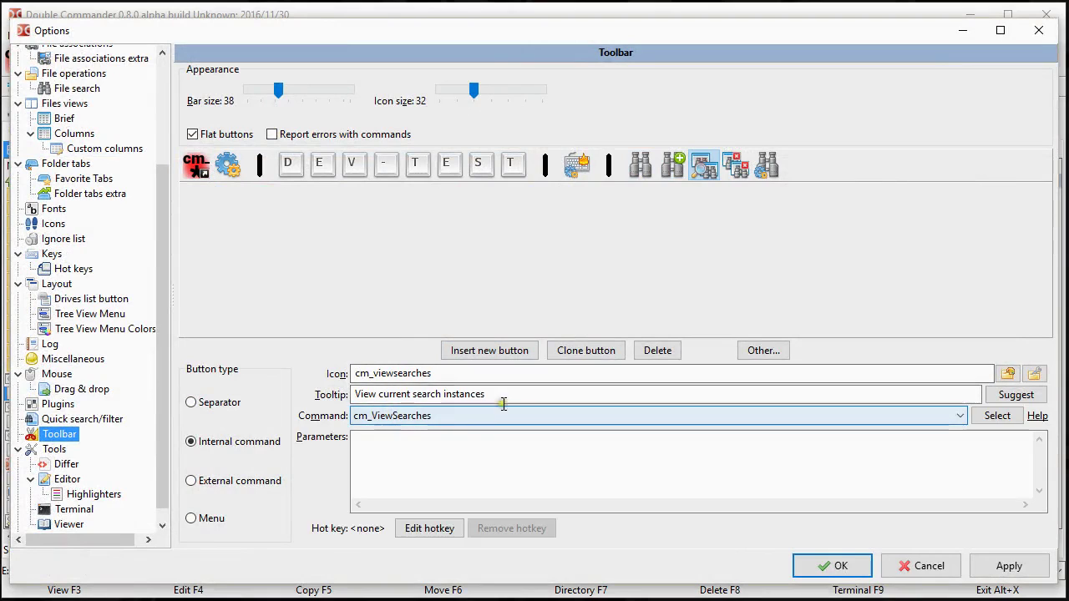
left_click(736, 165)
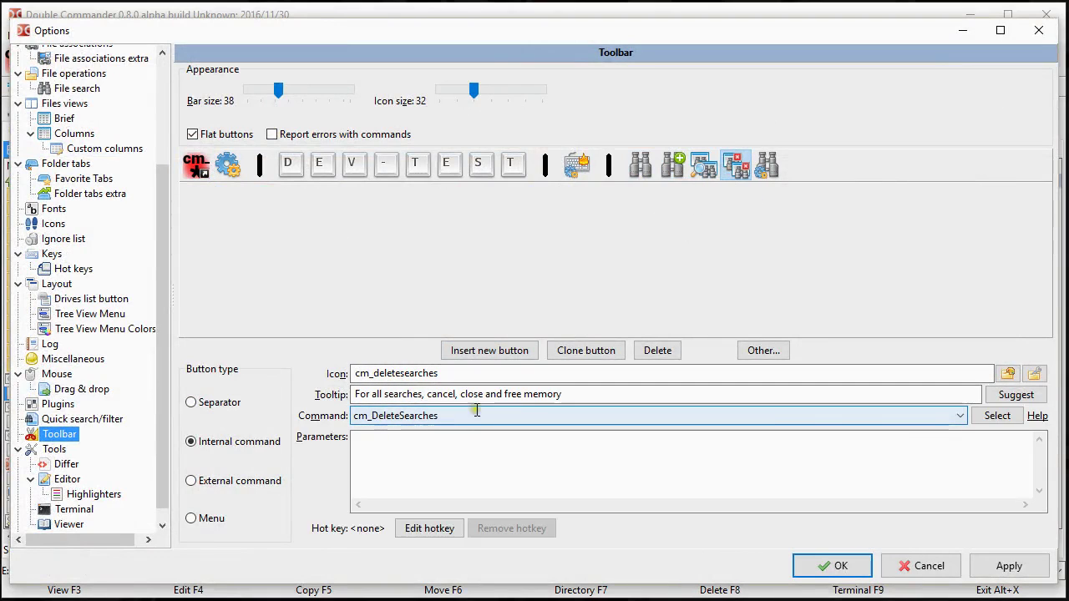
left_click(768, 164)
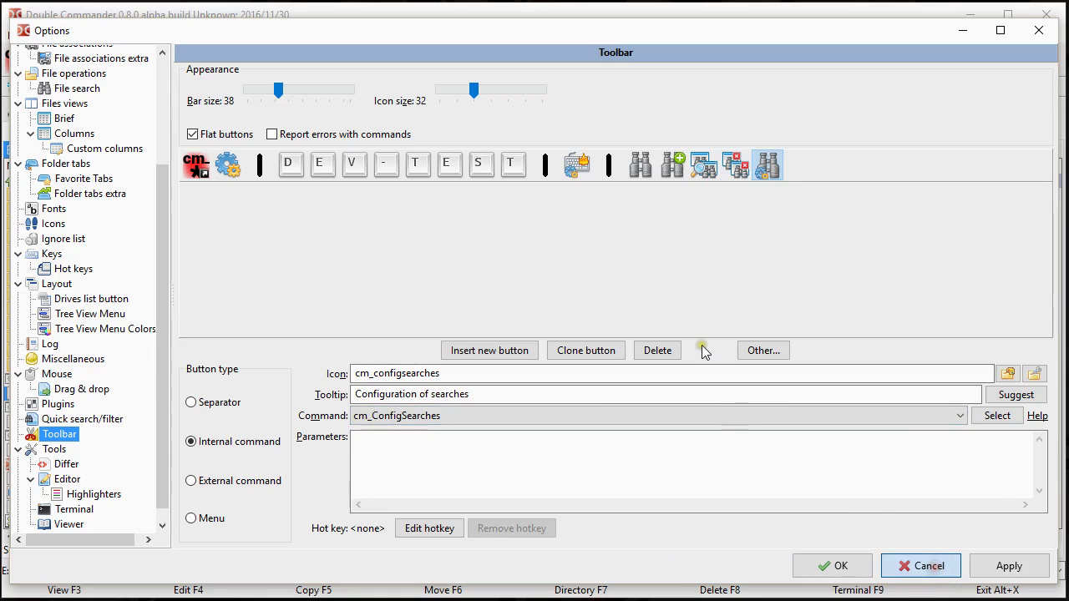
key("Escape")
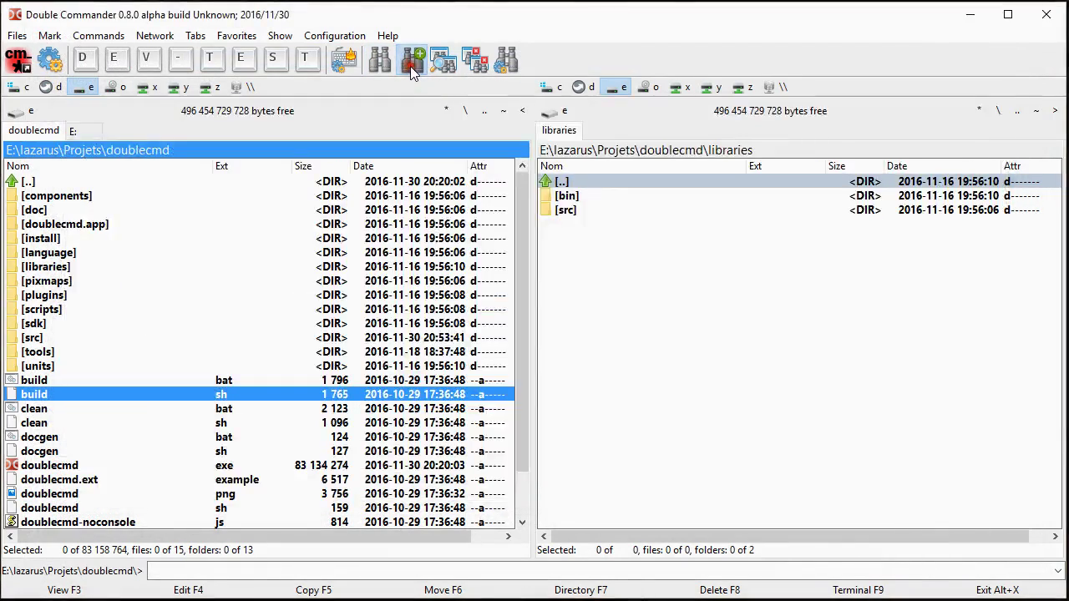
Open three separate file-search windows for the doublecmd folder and arrange them so the first is in front
left_click(410, 67)
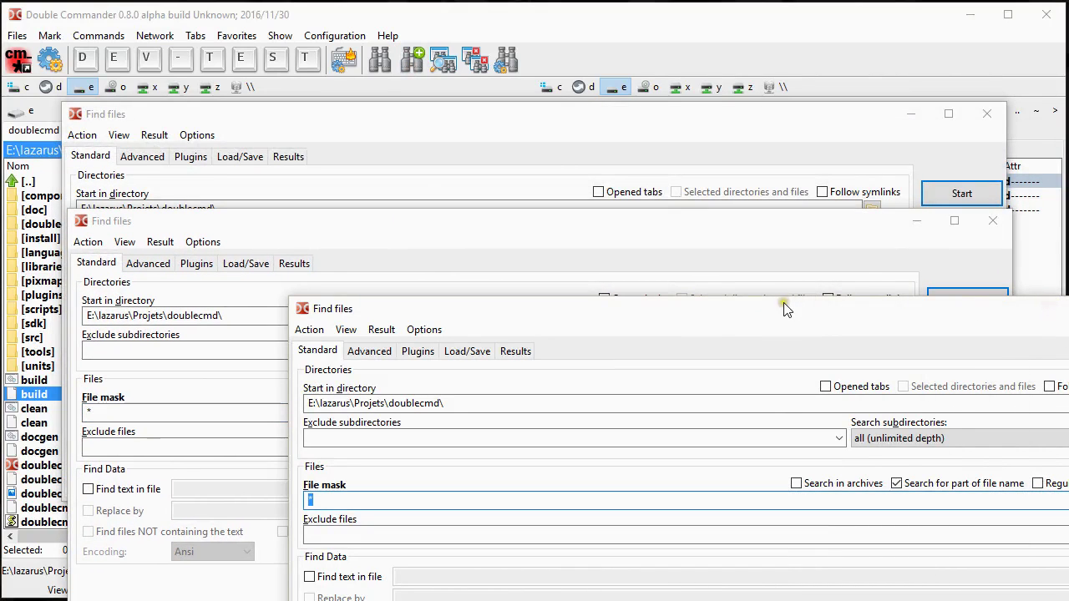
left_click_drag(782, 306, 794, 252)
left_click(401, 109)
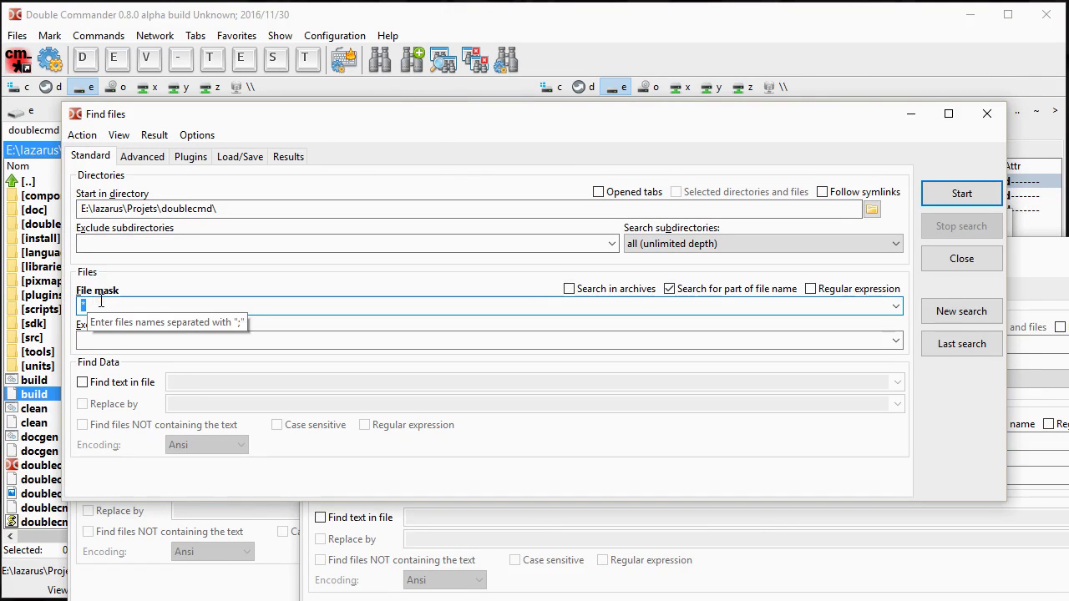
Search for file names containing "command" in the first search window and "stop" in the second, closing each window
type("command")
key("Return")
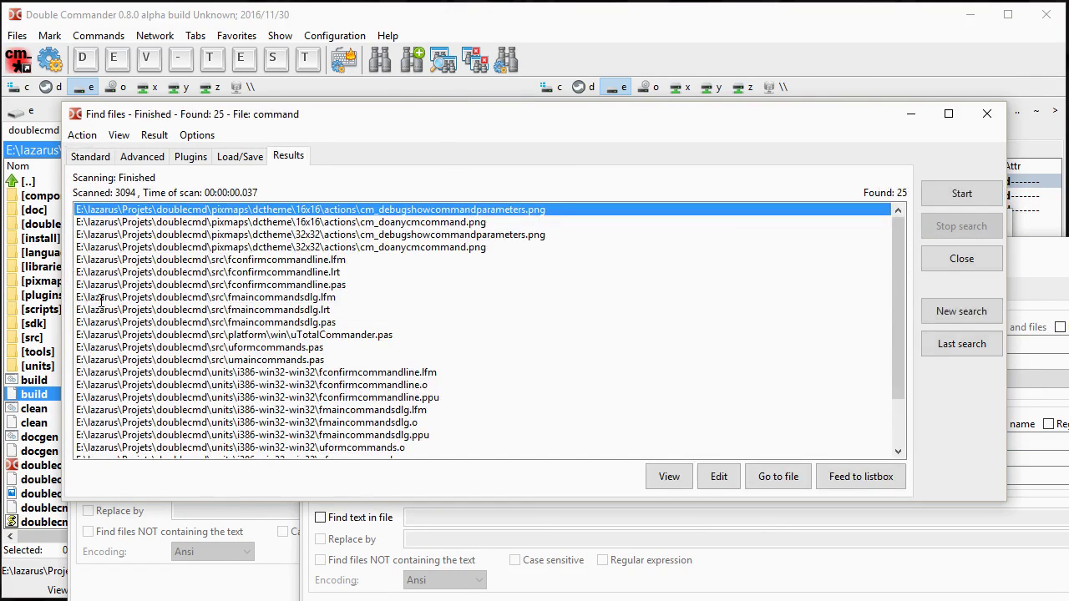
key("Escape")
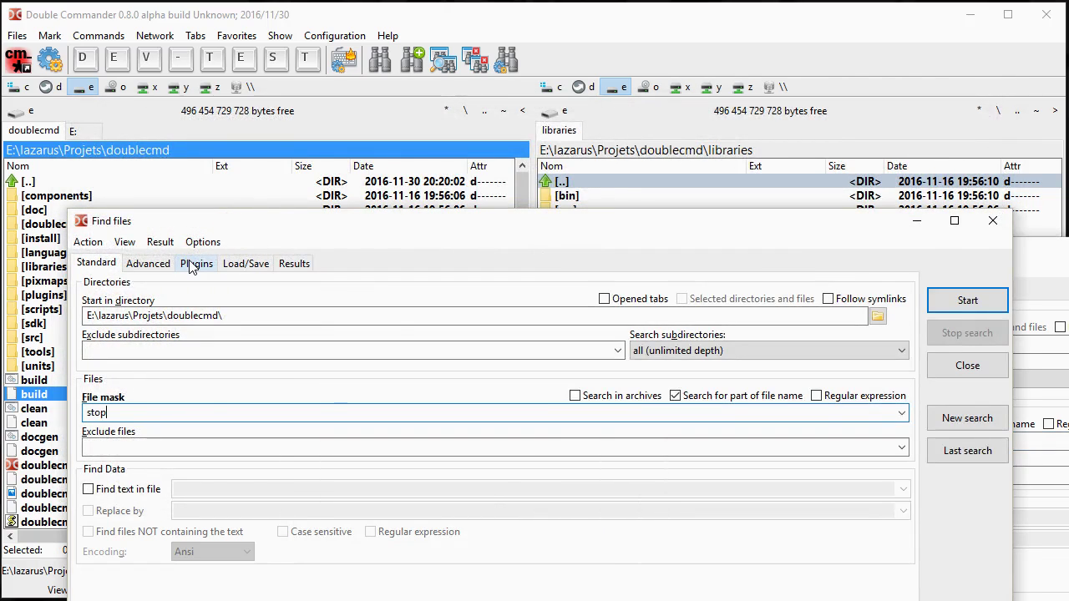
key("Return")
key("Escape")
Reposition the third search window and search Pascal source files for the text "hotkey"
left_click(433, 249)
left_click_drag(433, 249, 315, 136)
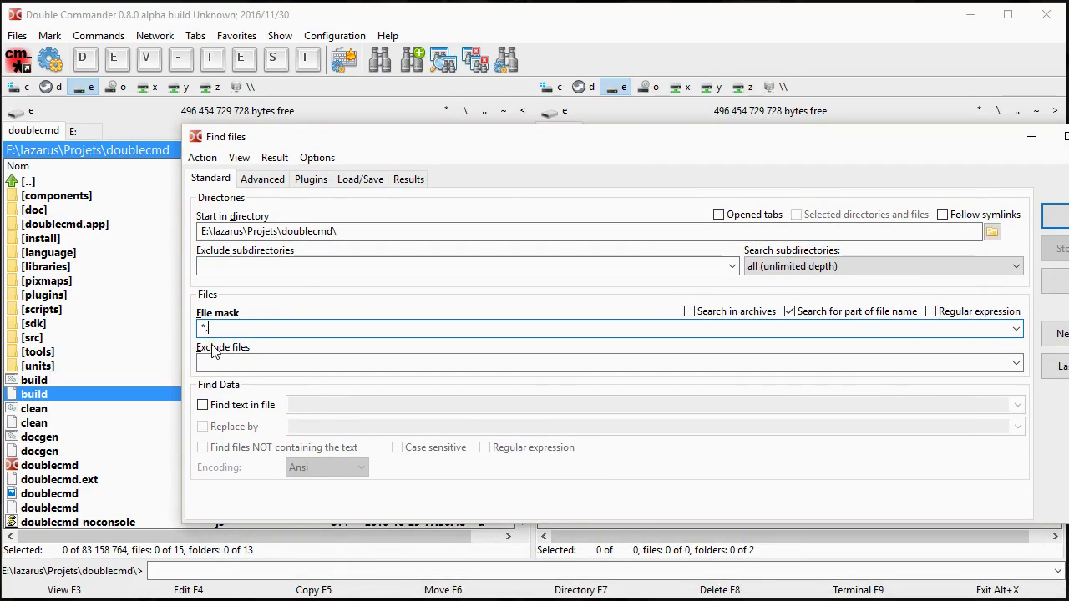
left_click(238, 404)
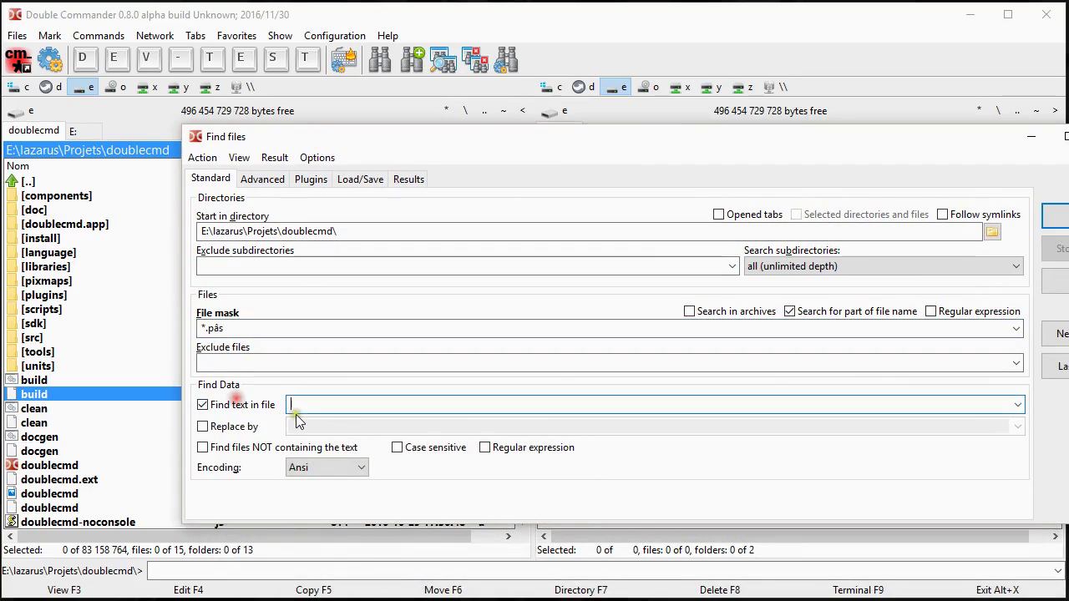
type("hotke")
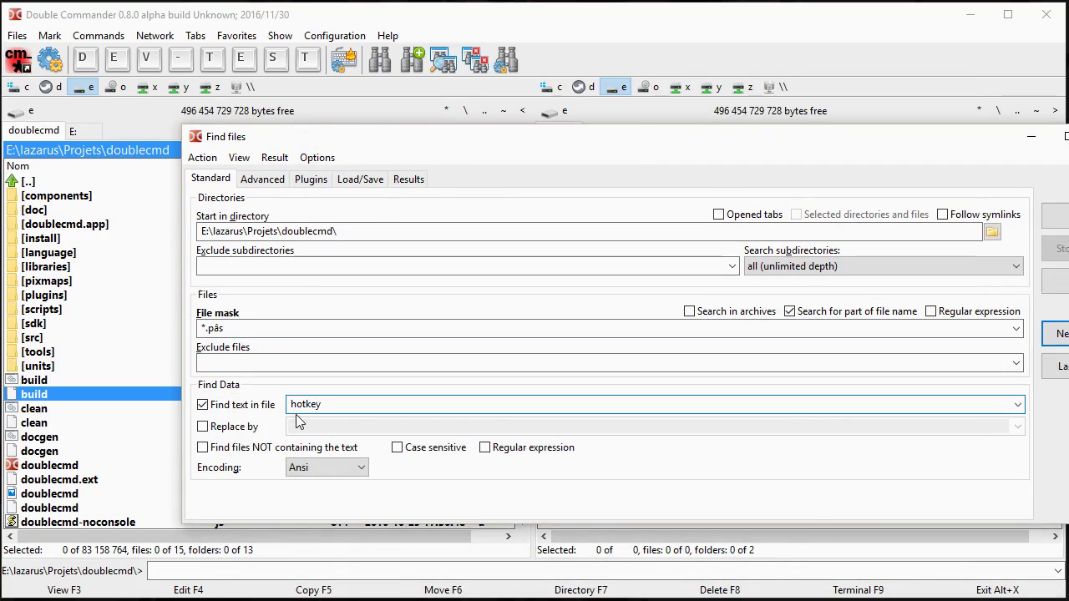
type("y")
key("Return")
Correct the file mask to *.pas, rerun the "hotkey" text search and close its window
left_click(210, 179)
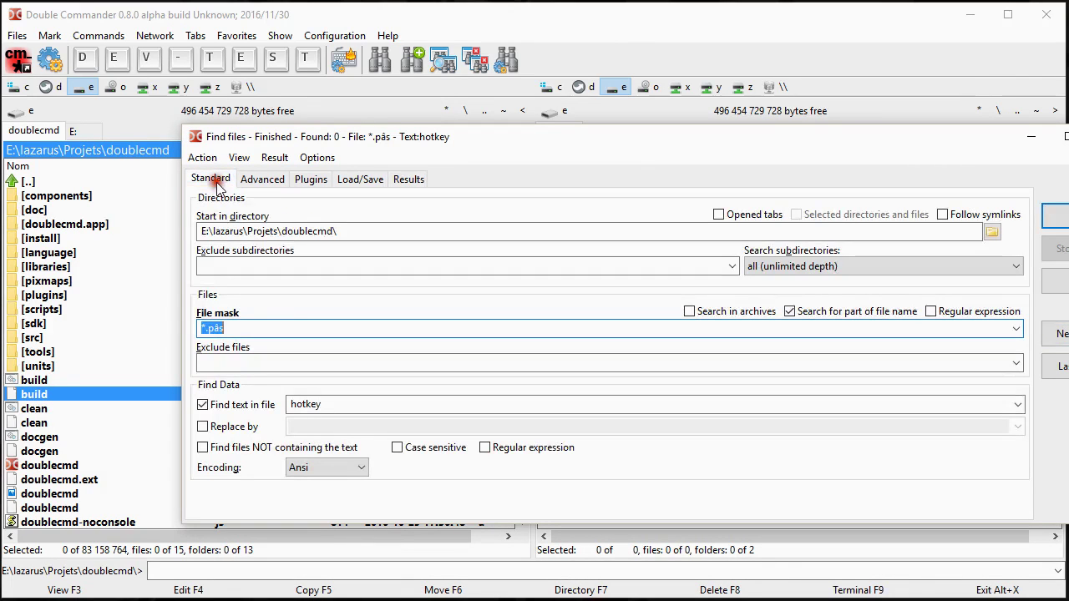
left_click(226, 328)
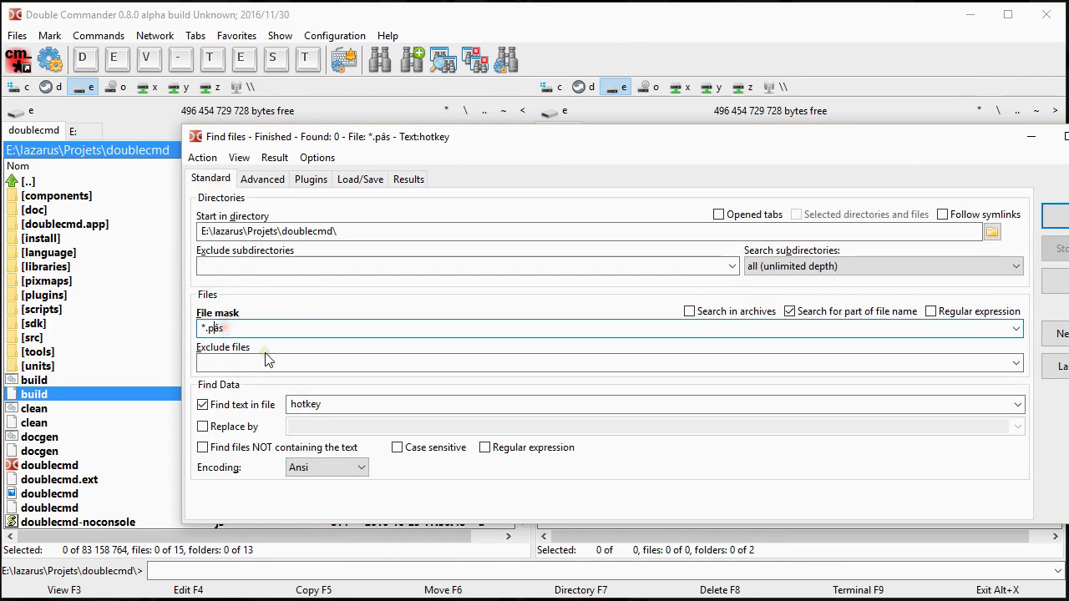
key("Return")
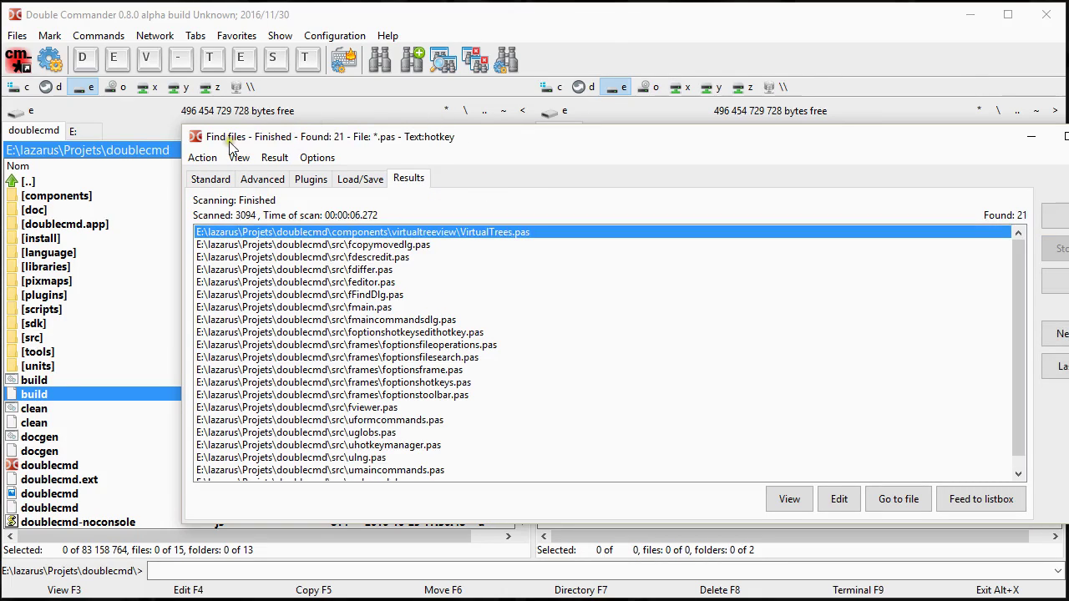
left_click_drag(412, 141, 352, 124)
key("Escape")
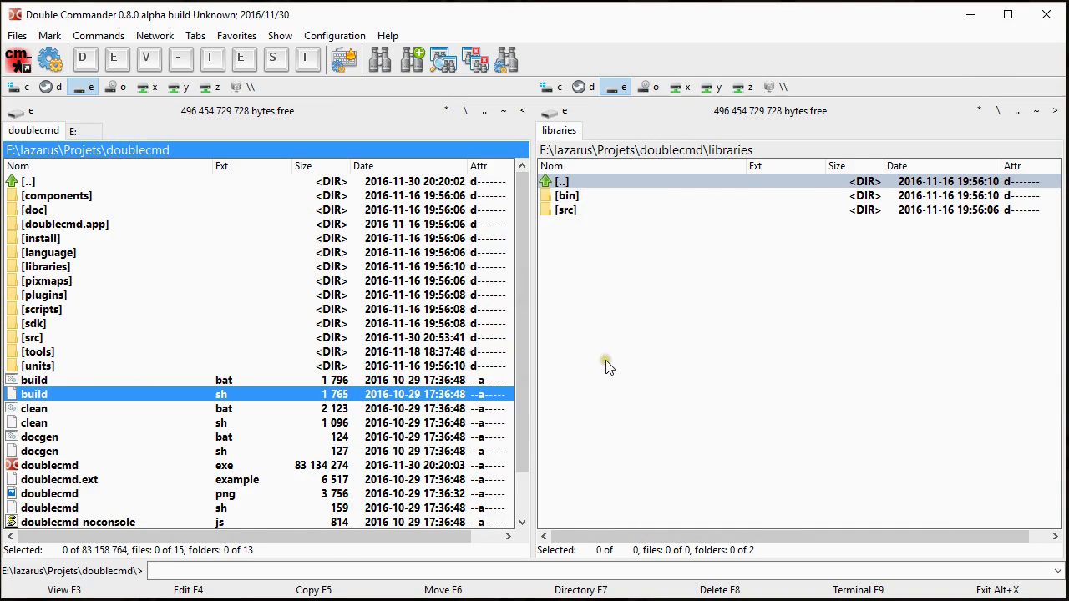
Reopen the "stop" search from the list of current search instances and run it again
left_click(442, 67)
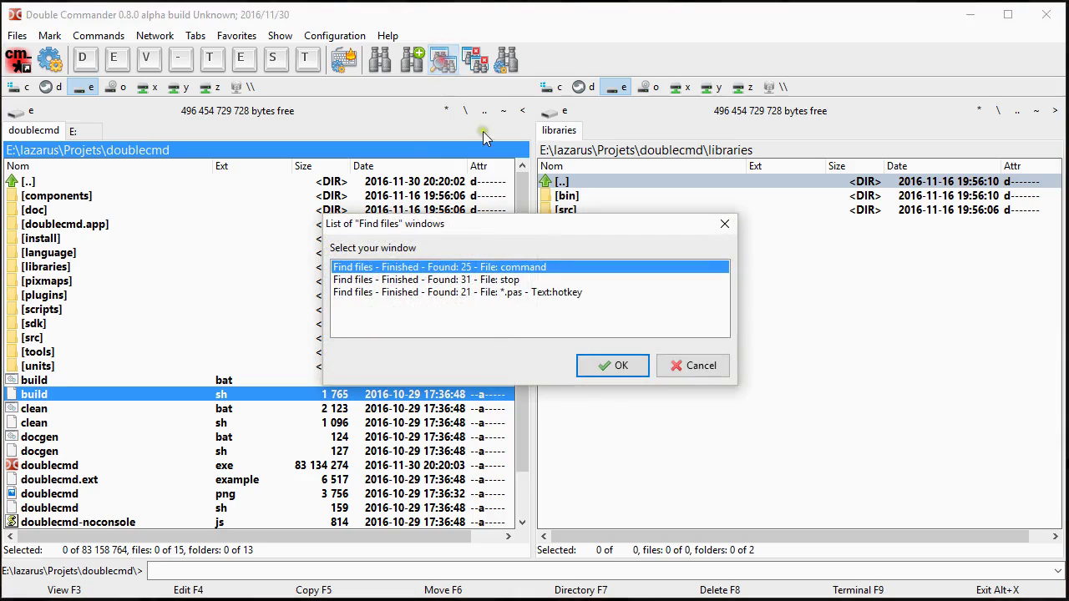
left_click(449, 292)
left_click(450, 267)
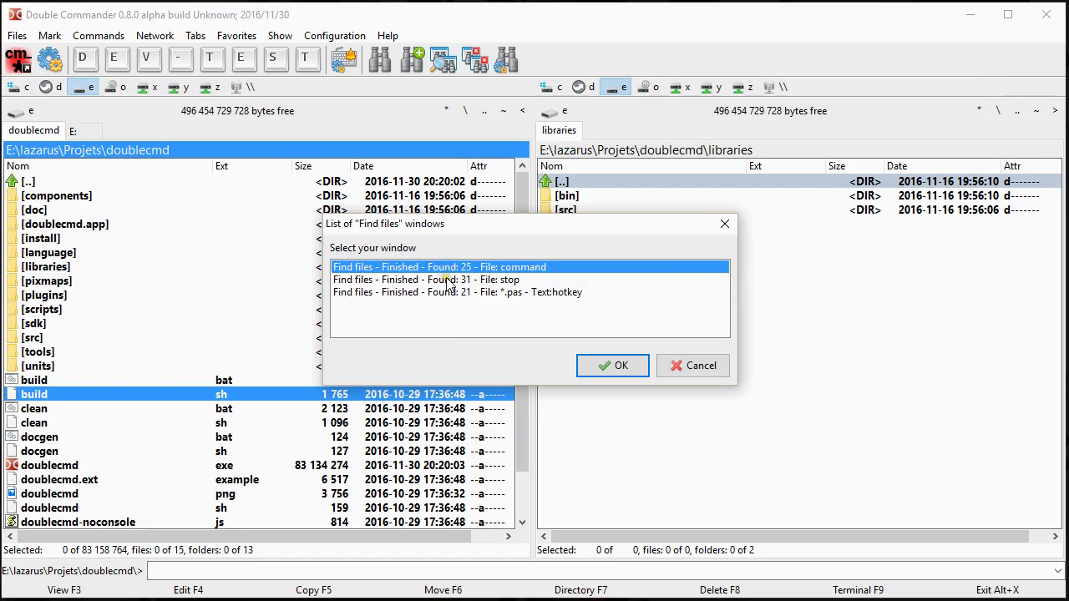
double_click(460, 282)
left_click(256, 272)
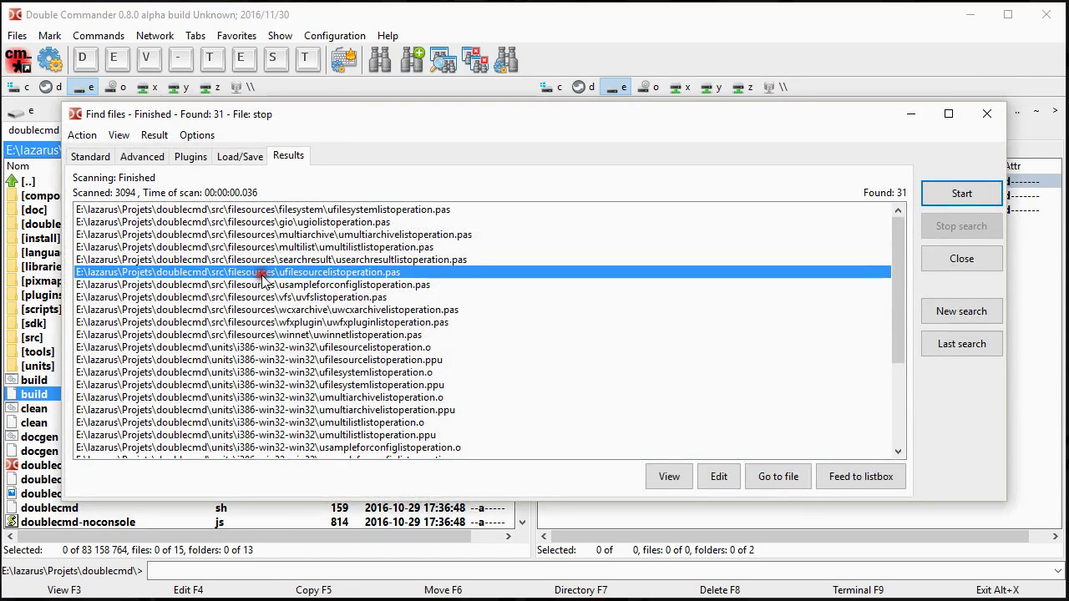
left_click(92, 157)
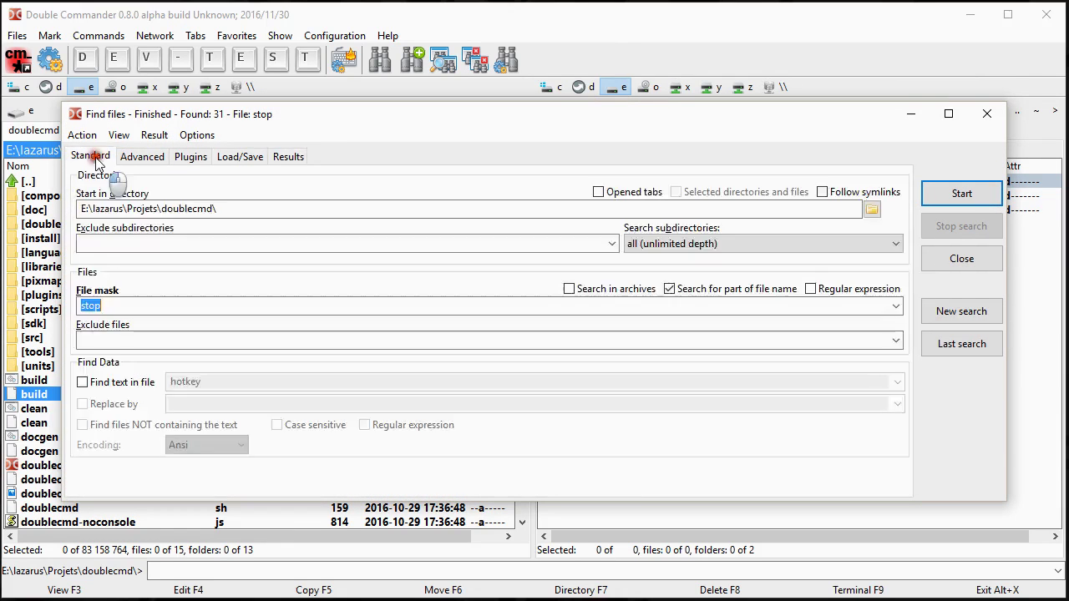
left_click(948, 200)
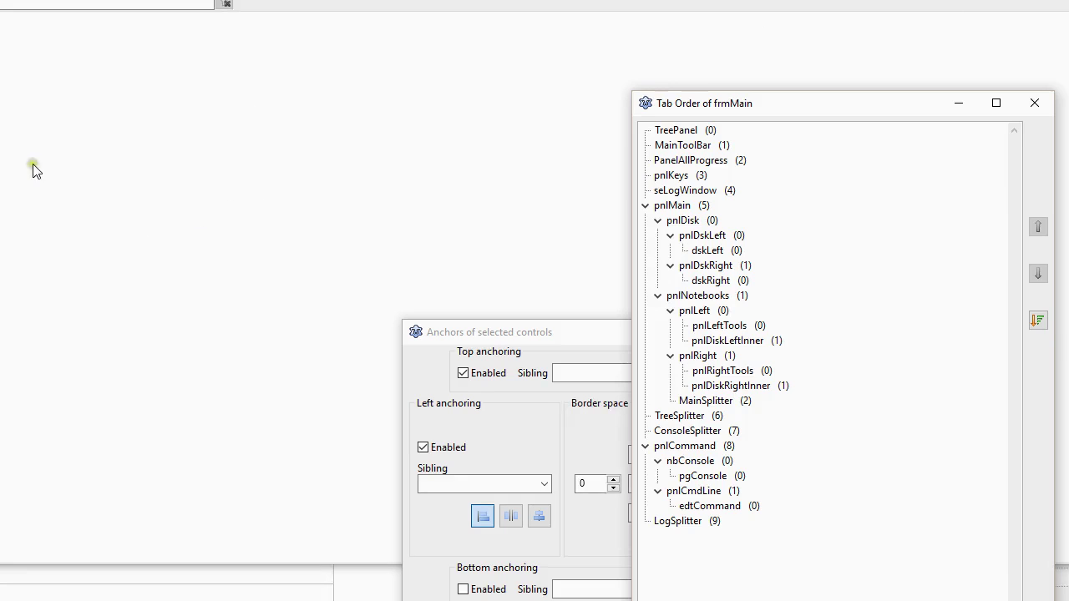
Switch to the Lazarus Source Editor, then return to the Double Commander main window
left_click(162, 243)
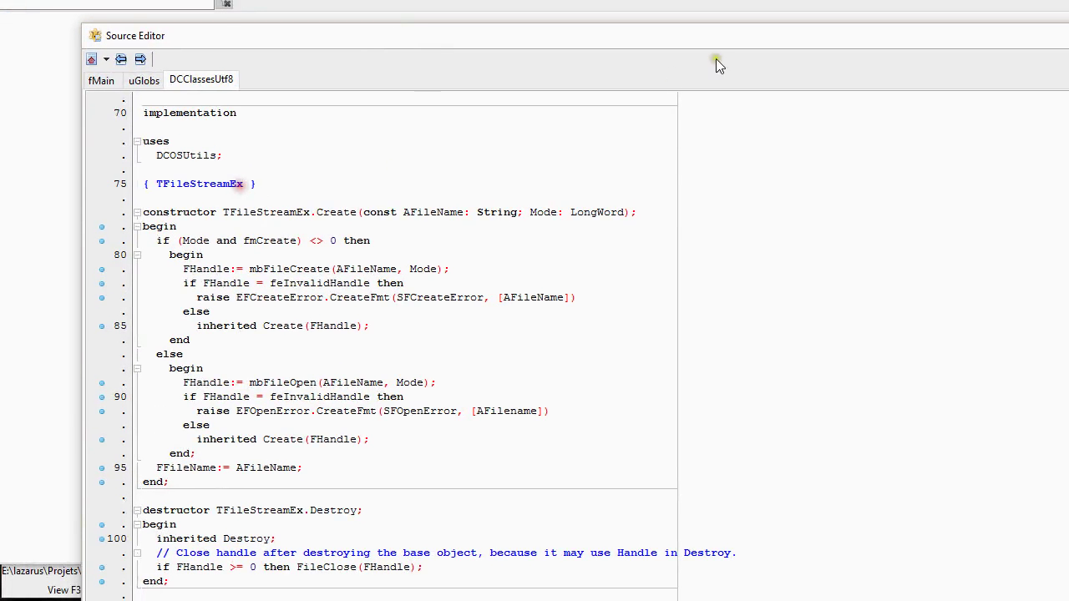
left_click(483, 600)
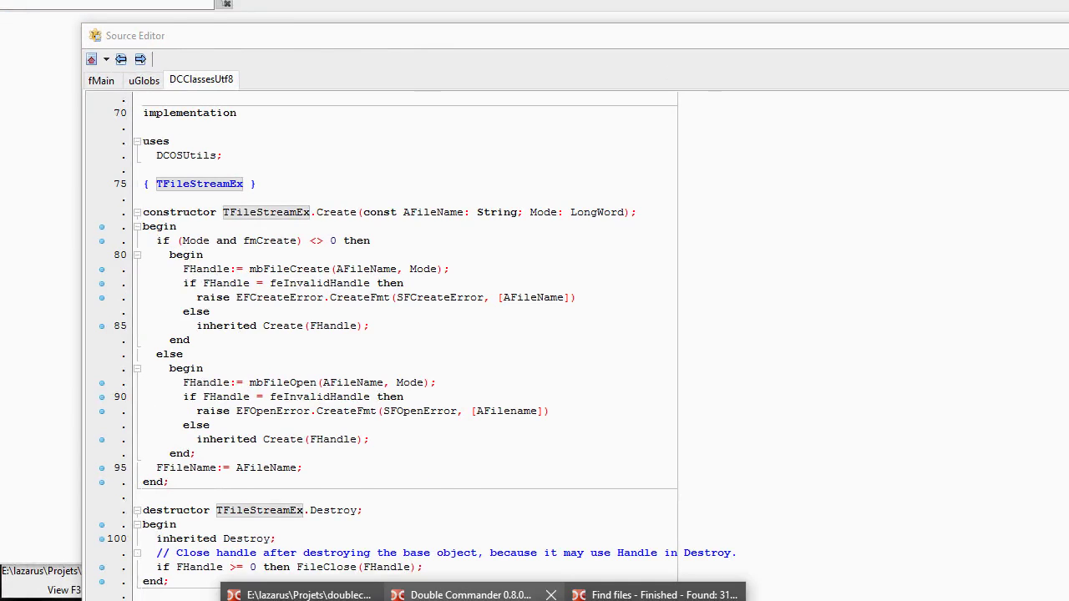
left_click(471, 595)
Reopen the *.pas search for "hotkey" from the list of search windows, rerun it and close its window
left_click(442, 60)
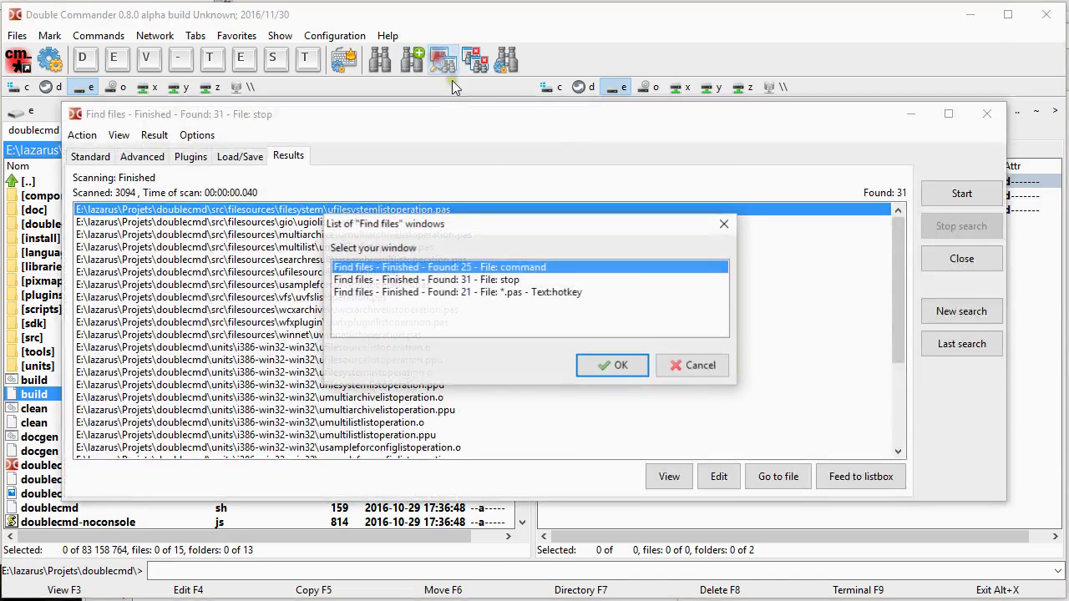
left_click(488, 292)
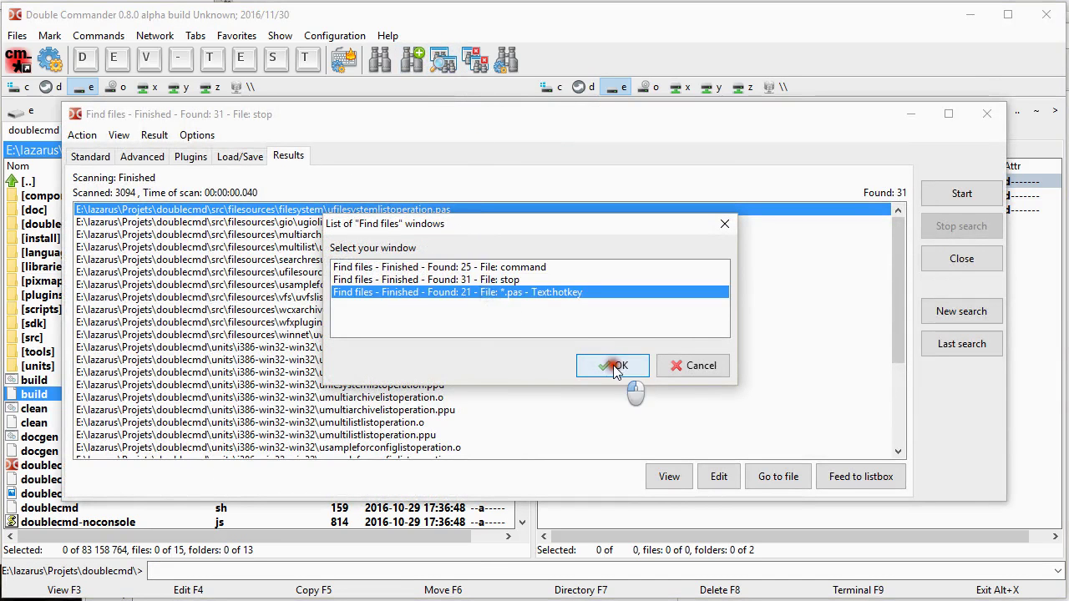
left_click(614, 365)
left_click(954, 194)
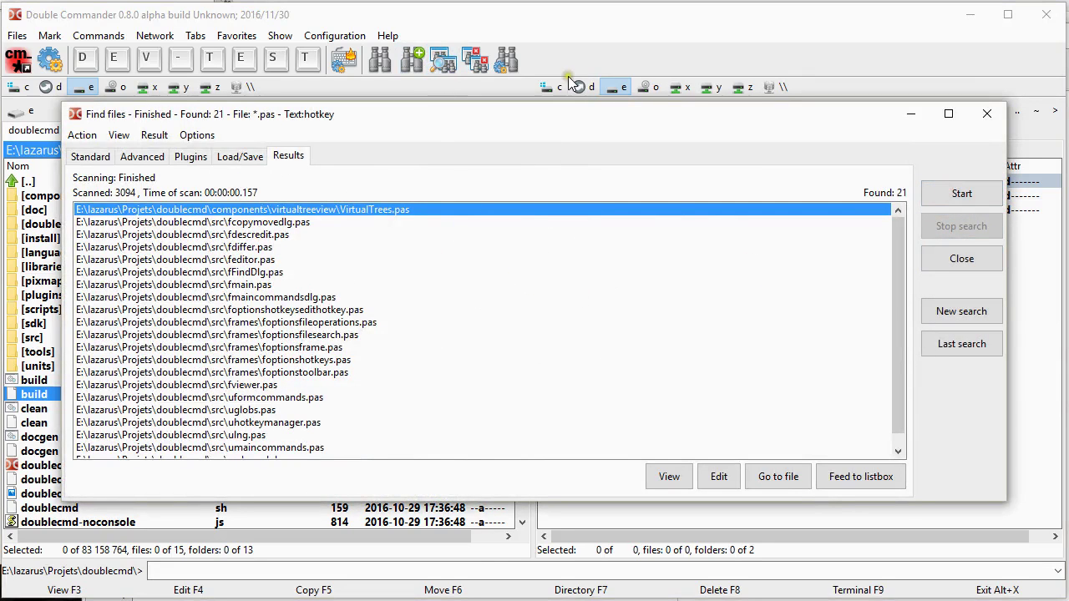
left_click(986, 115)
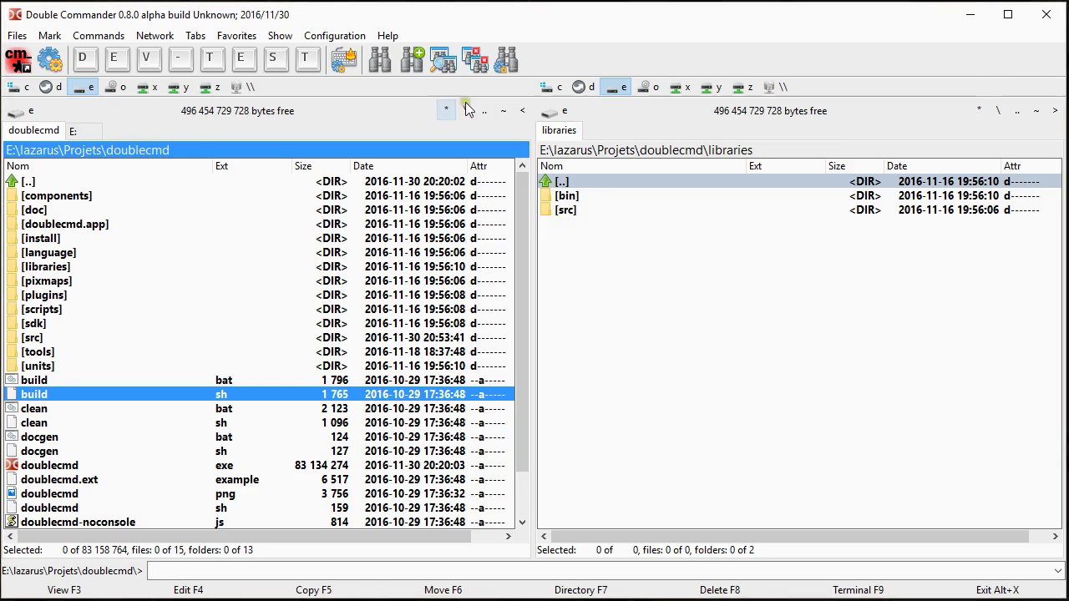
Start a new search of the whole E:\ drive for files containing the text "233528DE"
left_click(410, 69)
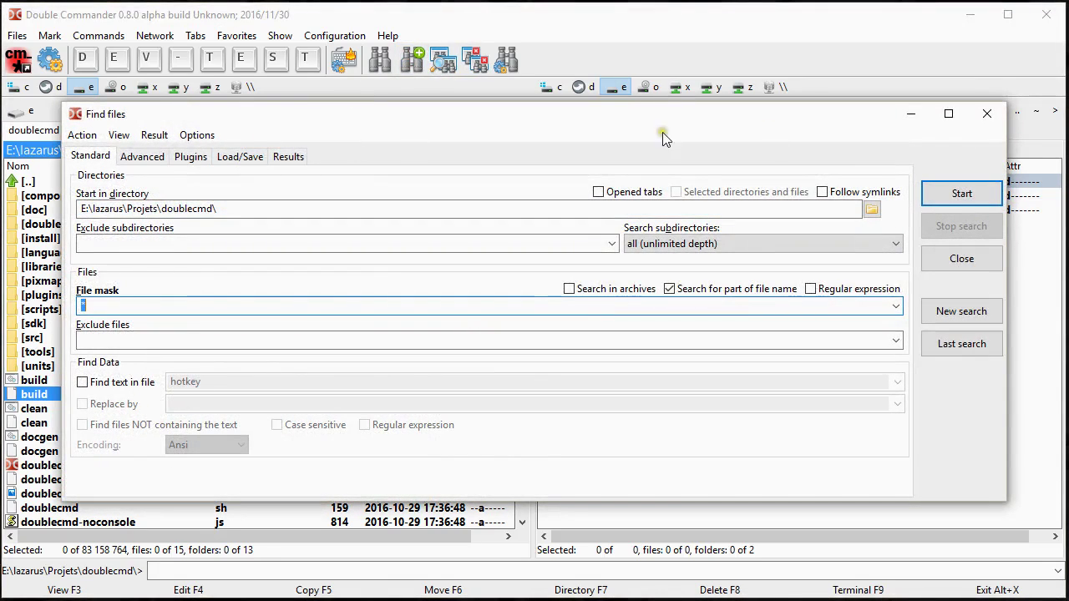
left_click(986, 113)
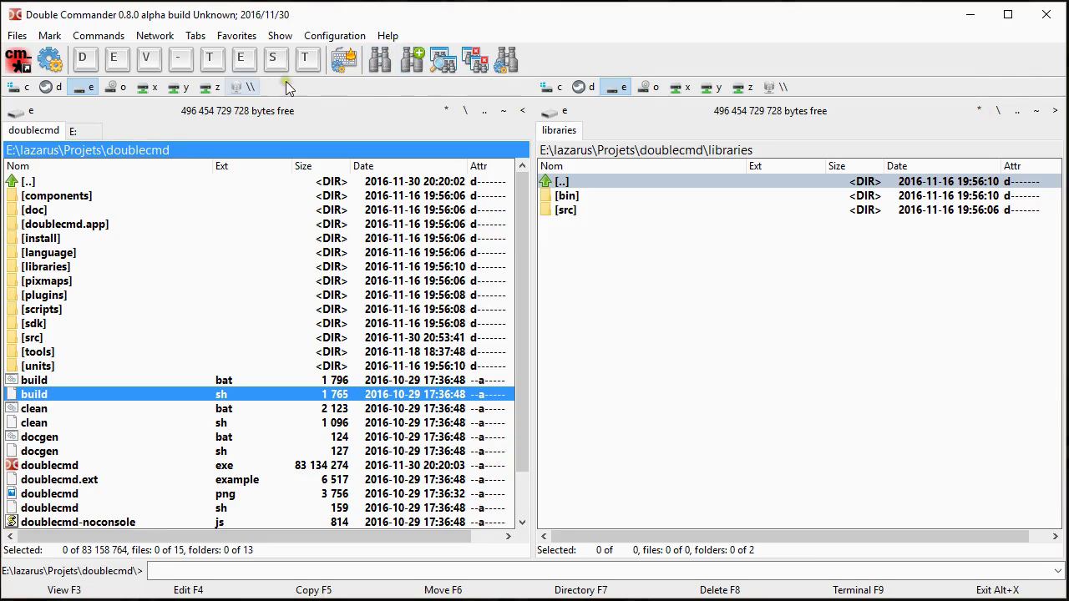
left_click(90, 130)
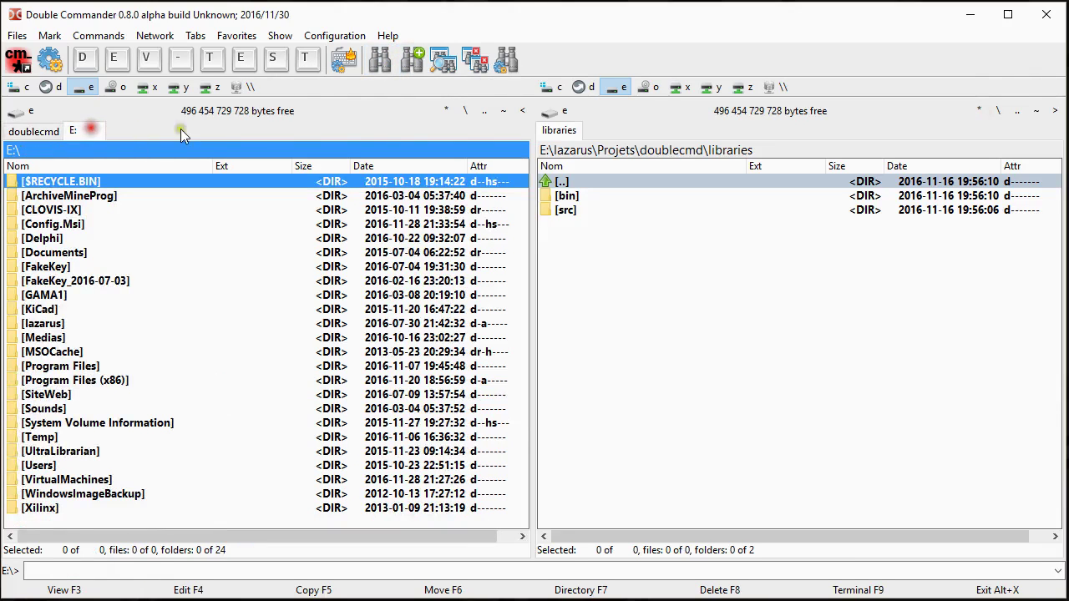
left_click(415, 66)
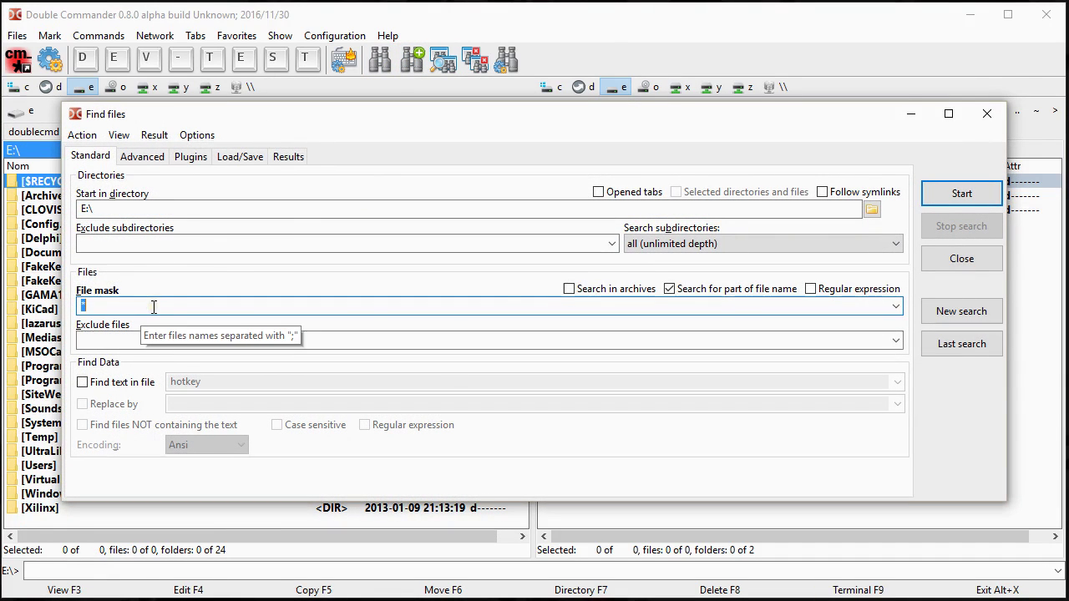
left_click(82, 382)
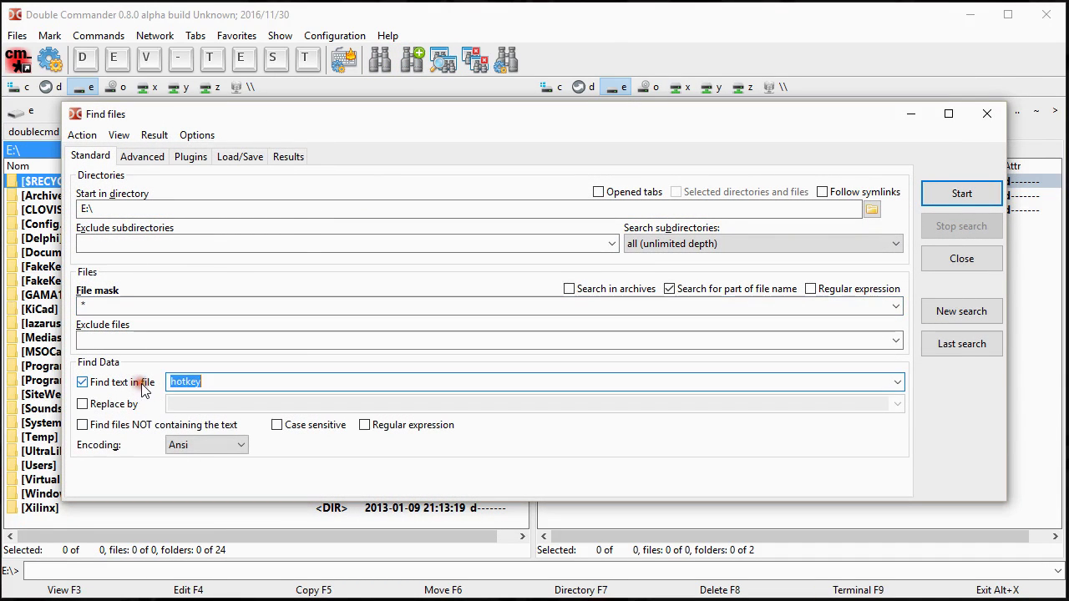
type("233528DE")
key("Return")
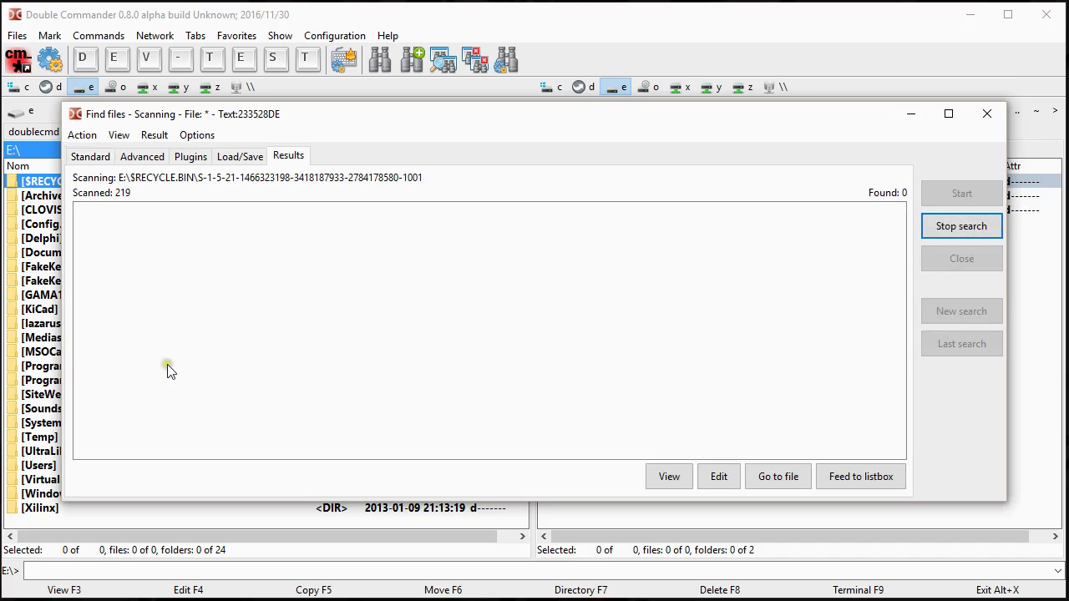
Move the running "233528DE" search window aside and minimize it
left_click_drag(240, 113, 259, 159)
left_click(929, 161)
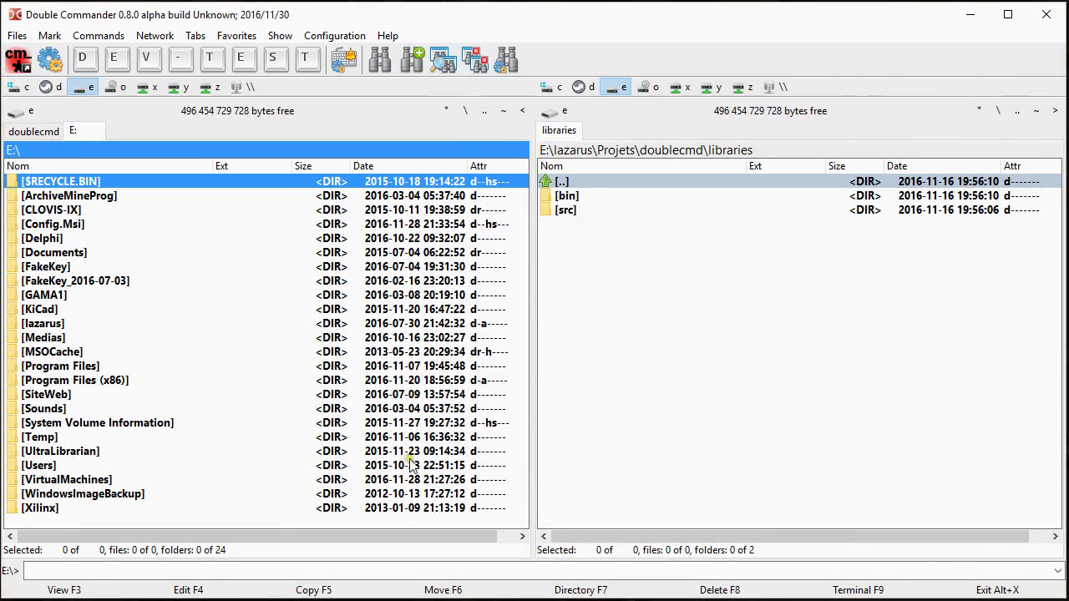
Open a new blank search instance and move it aside, then close it along with the "stop" search window
left_click(415, 64)
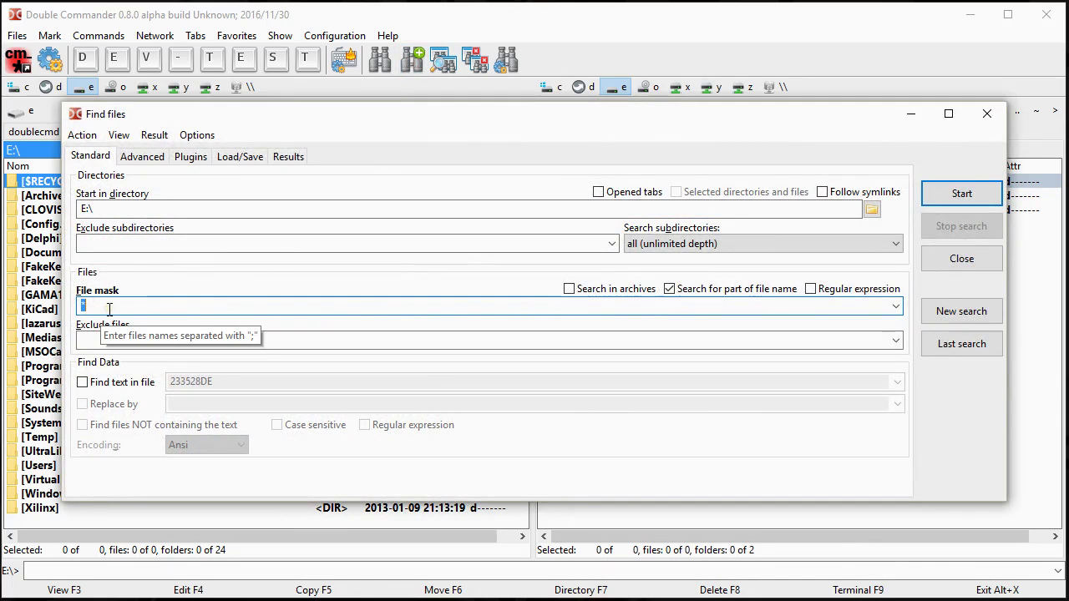
left_click_drag(279, 113, 340, 189)
left_click(310, 114)
left_click(911, 114)
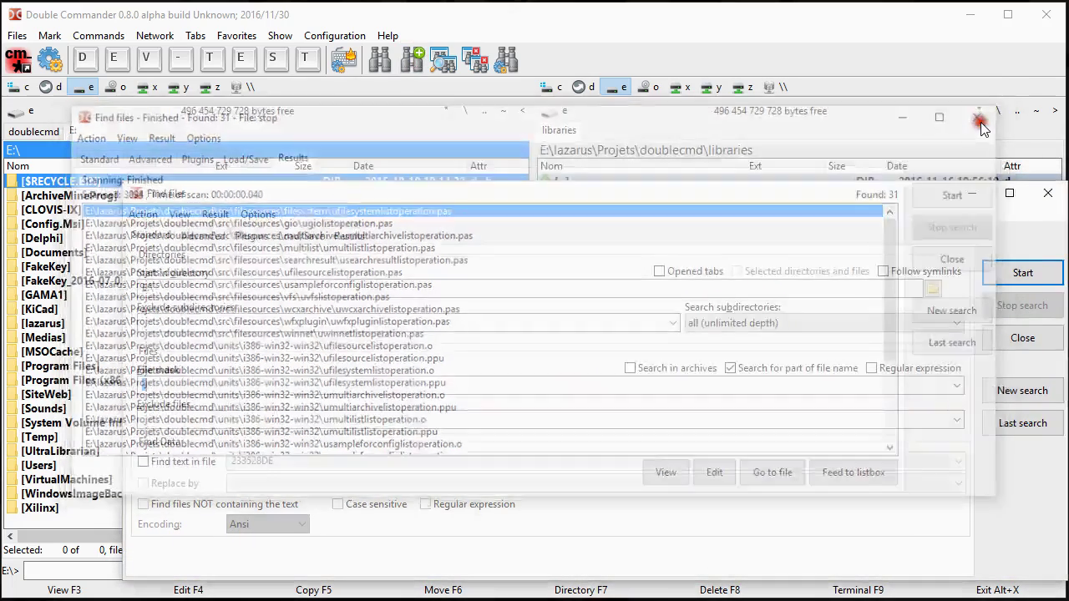
left_click(1040, 193)
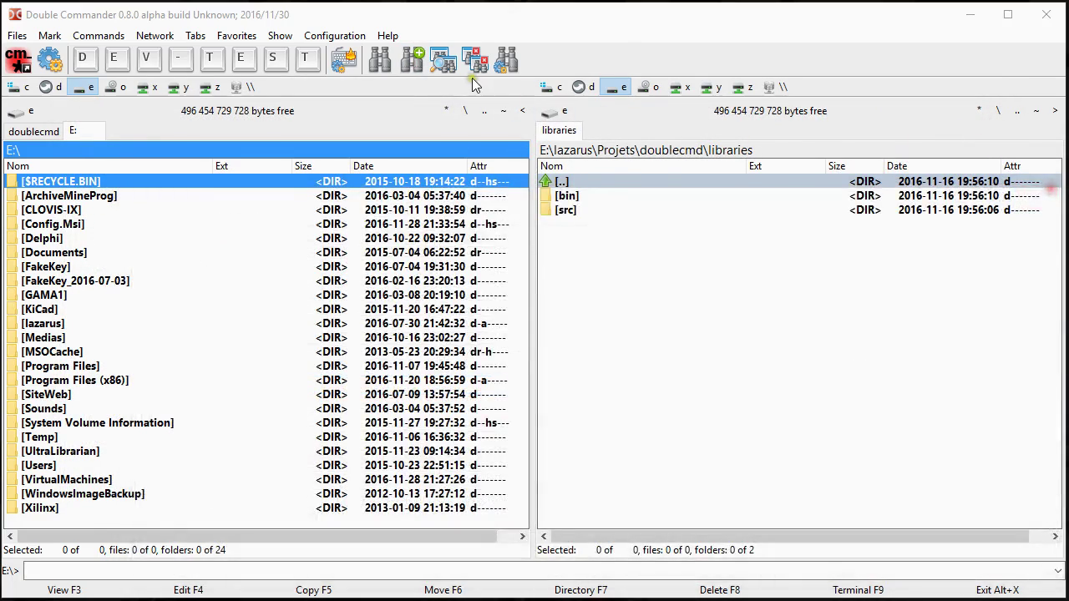
Examine the entry of the minimized "233528DE" search in the list of search windows, then cancel the list
left_click(442, 72)
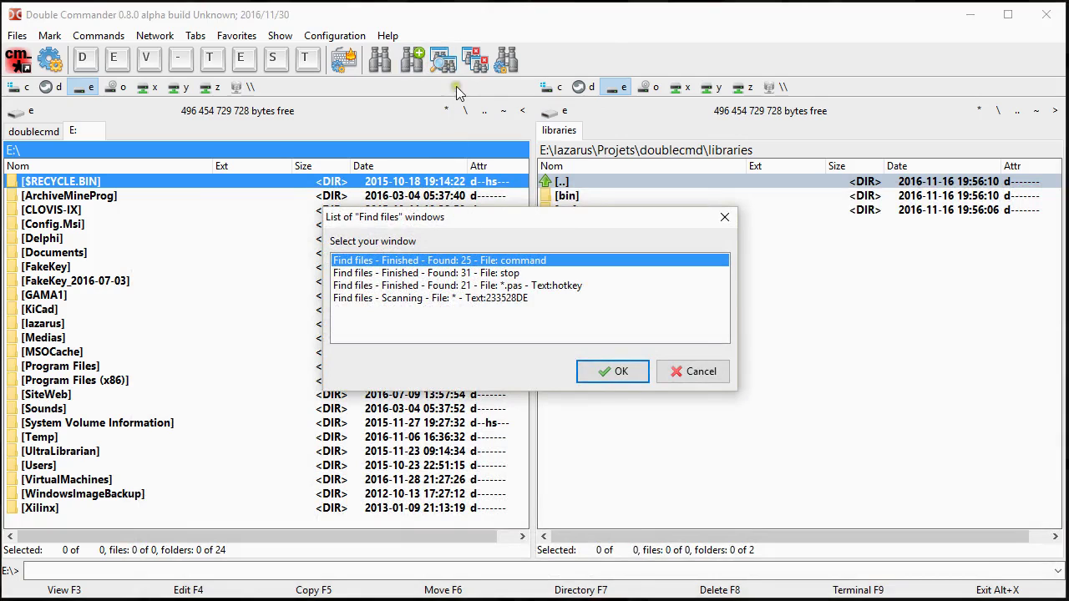
left_click(443, 300)
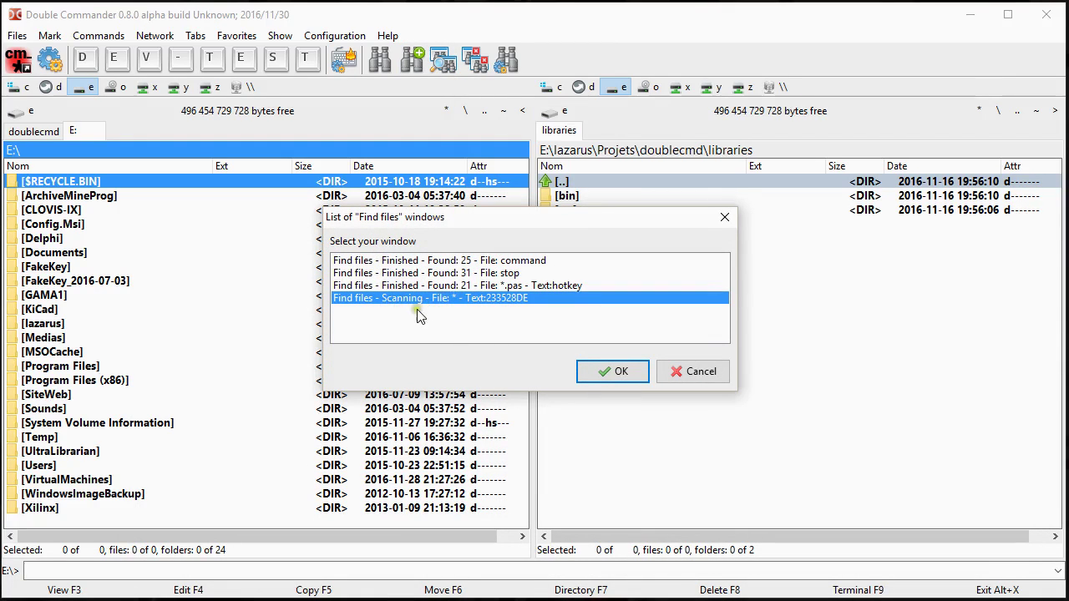
left_click_drag(491, 222, 452, 164)
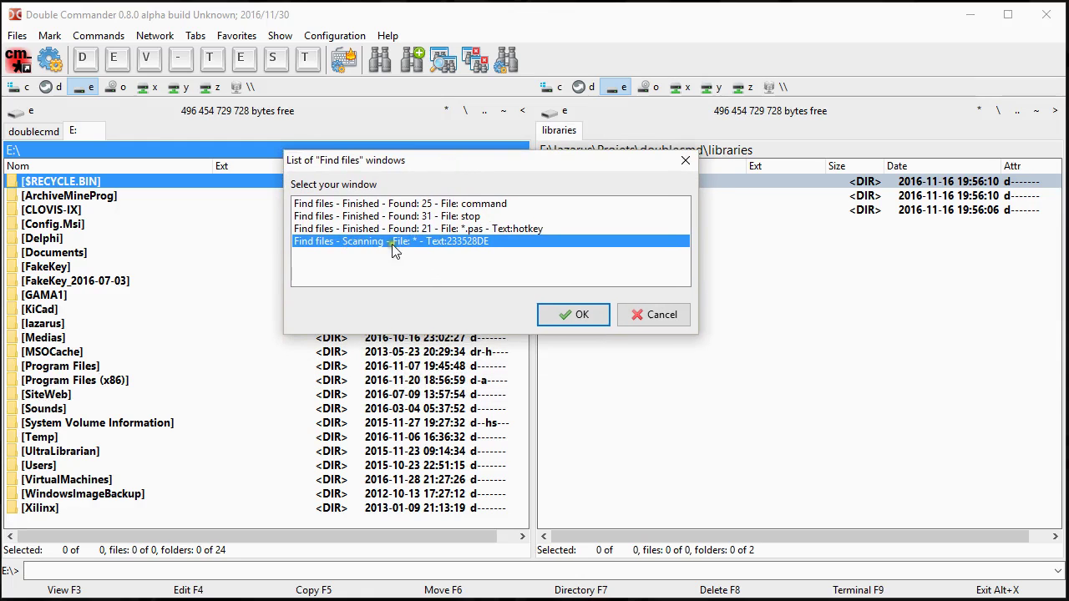
left_click(643, 310)
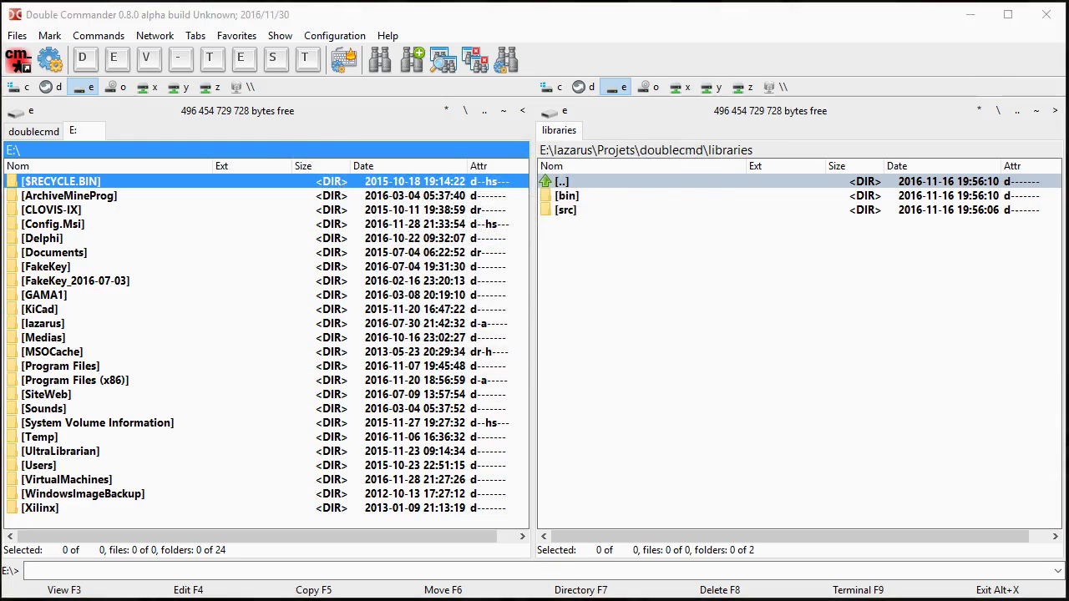
Restore the "233528DE" search window, then inspect its entry in the list of search windows and cancel the list
left_click(639, 594)
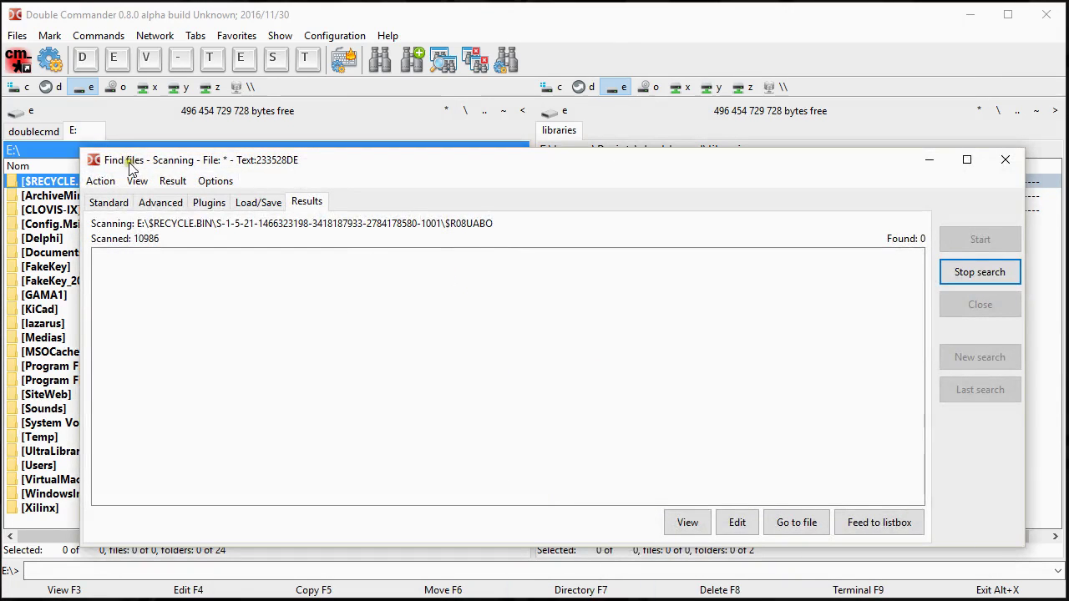
left_click(444, 72)
left_click(397, 299)
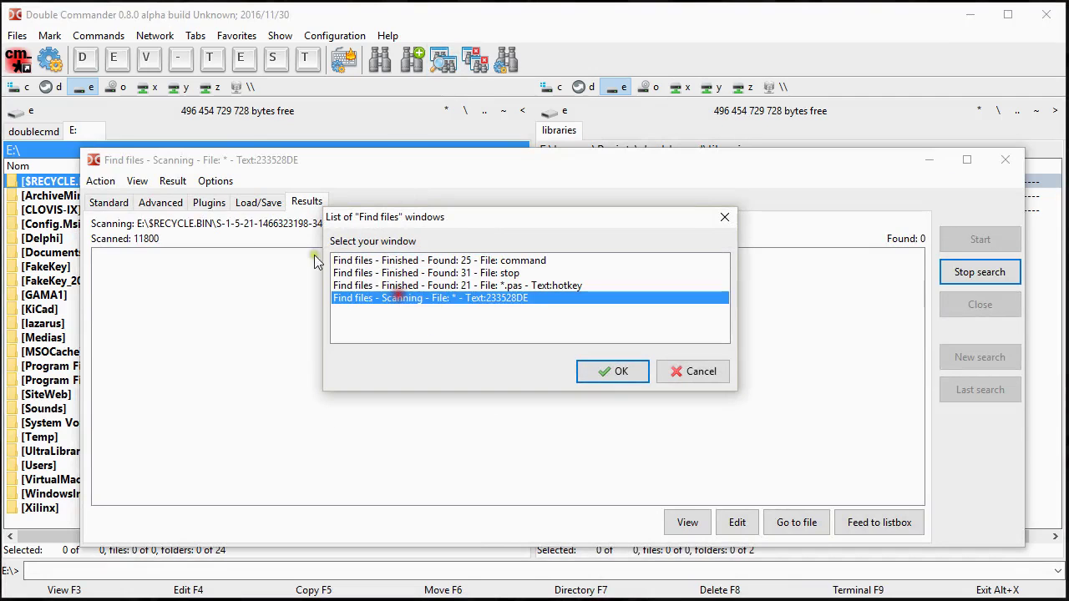
left_click(708, 381)
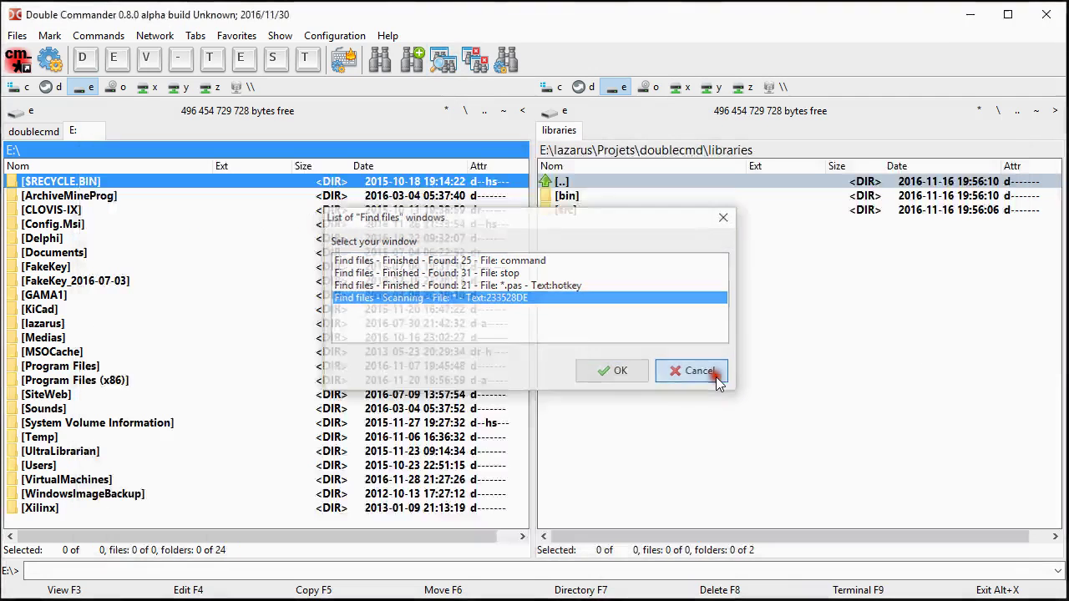
Open several new blank search instances and inspect them in the list of search windows
left_click(412, 61)
key("Escape")
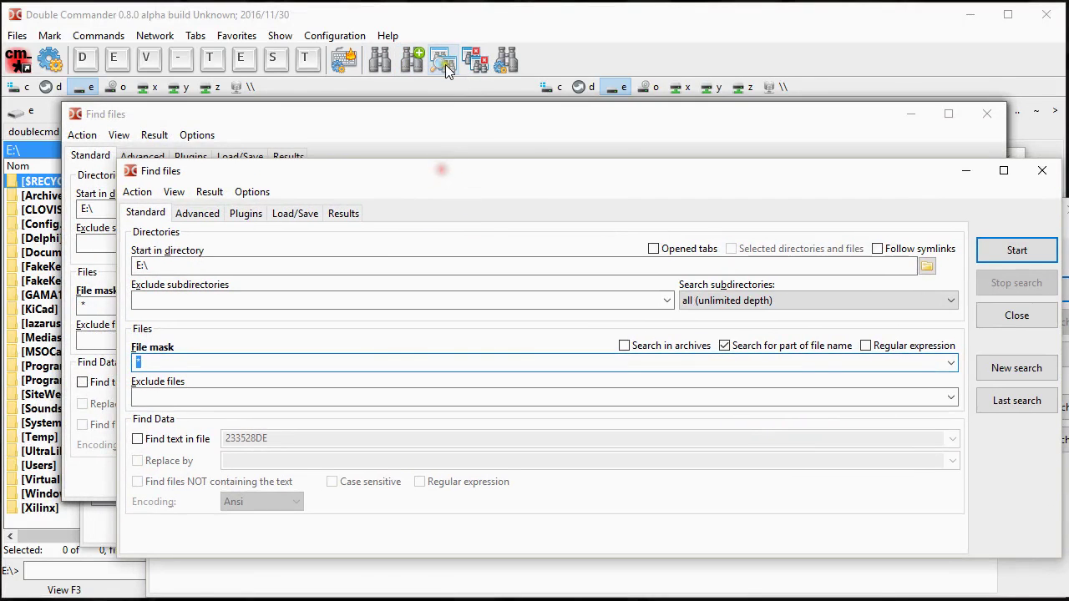
left_click(446, 67)
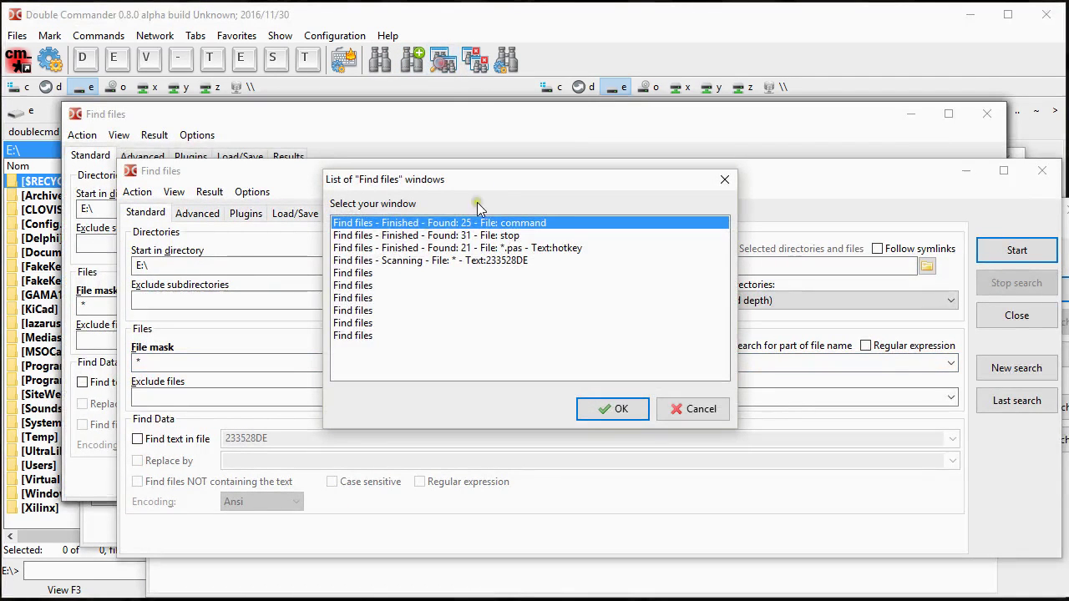
left_click(388, 269)
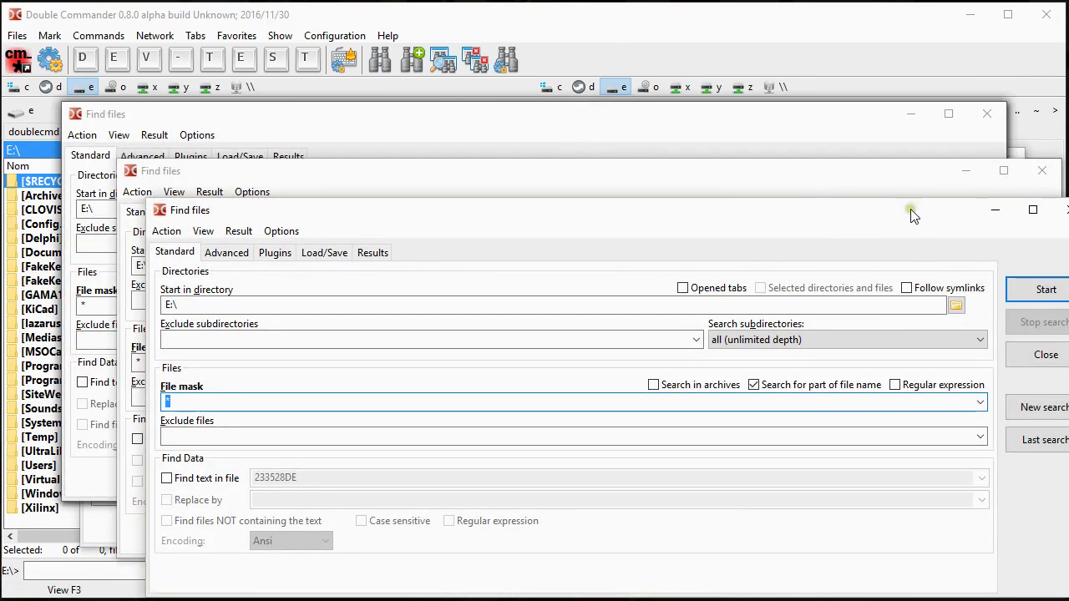
Close the blank search windows one by one and minimize the running "233528DE" search window
left_click_drag(913, 215, 790, 187)
left_click(997, 190)
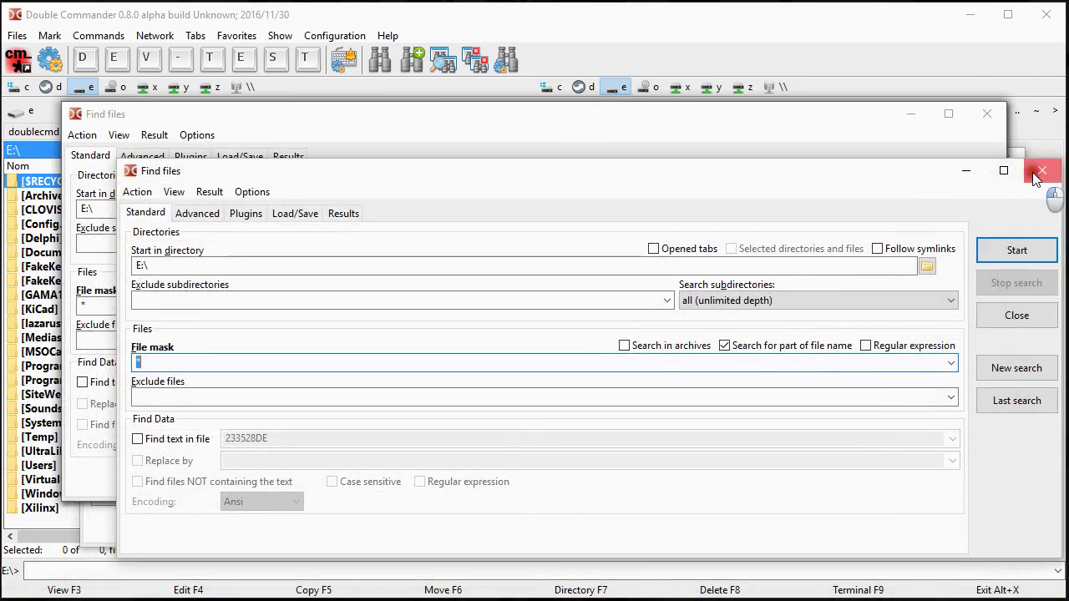
left_click(1039, 172)
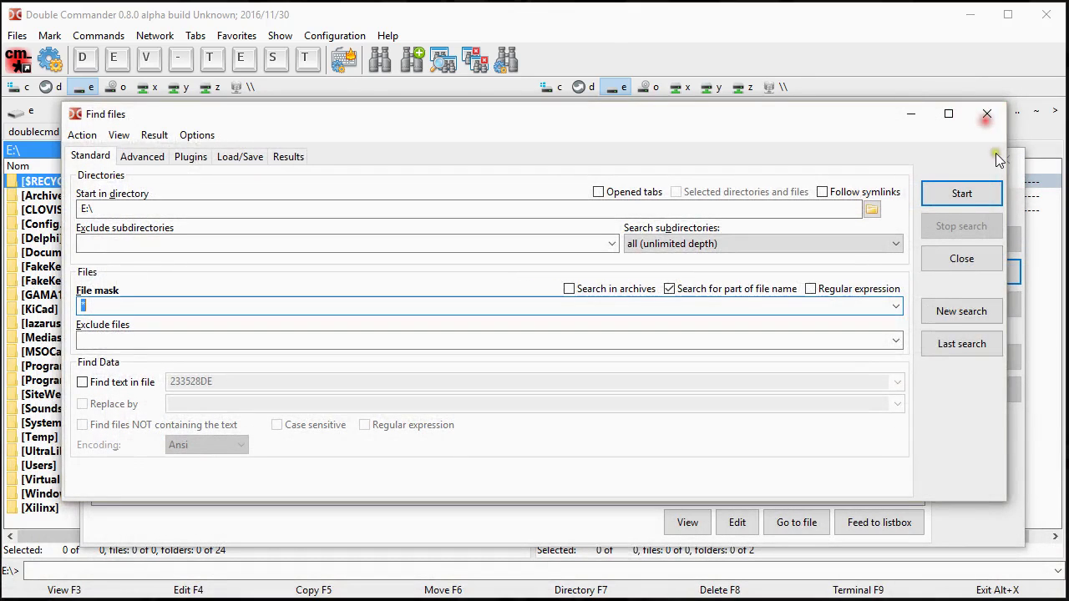
left_click(987, 113)
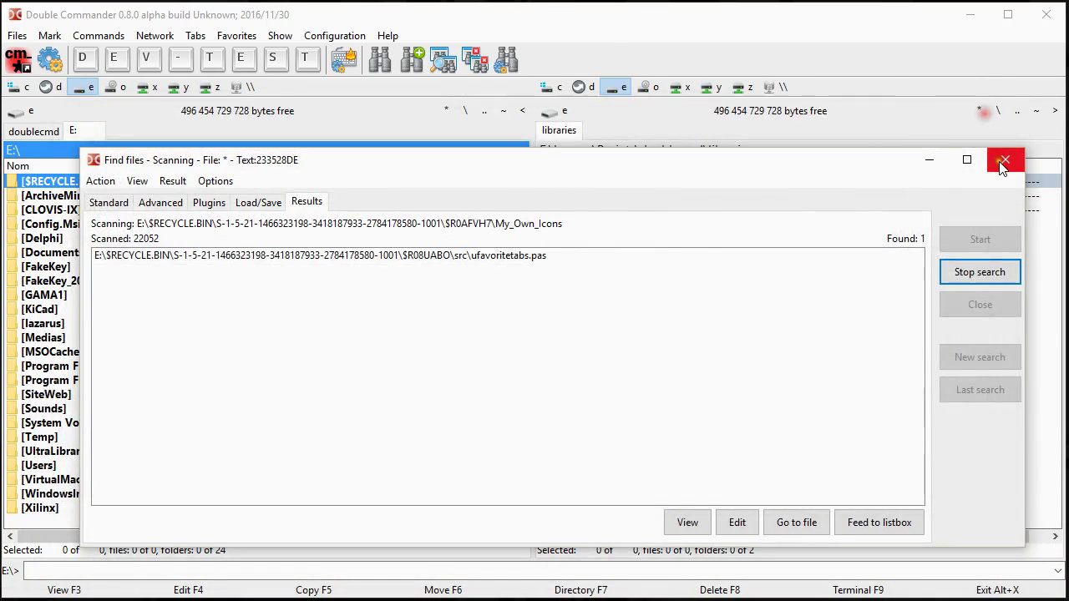
left_click(933, 155)
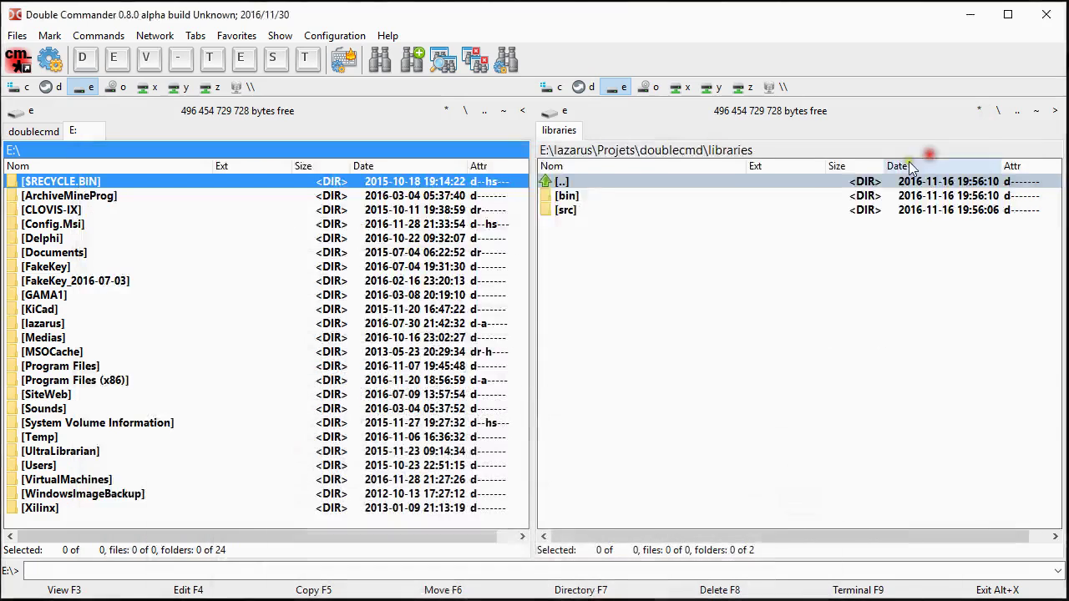
Check which searches remain in the list of search windows, highlighting "233528DE", then cancel the list
left_click(442, 59)
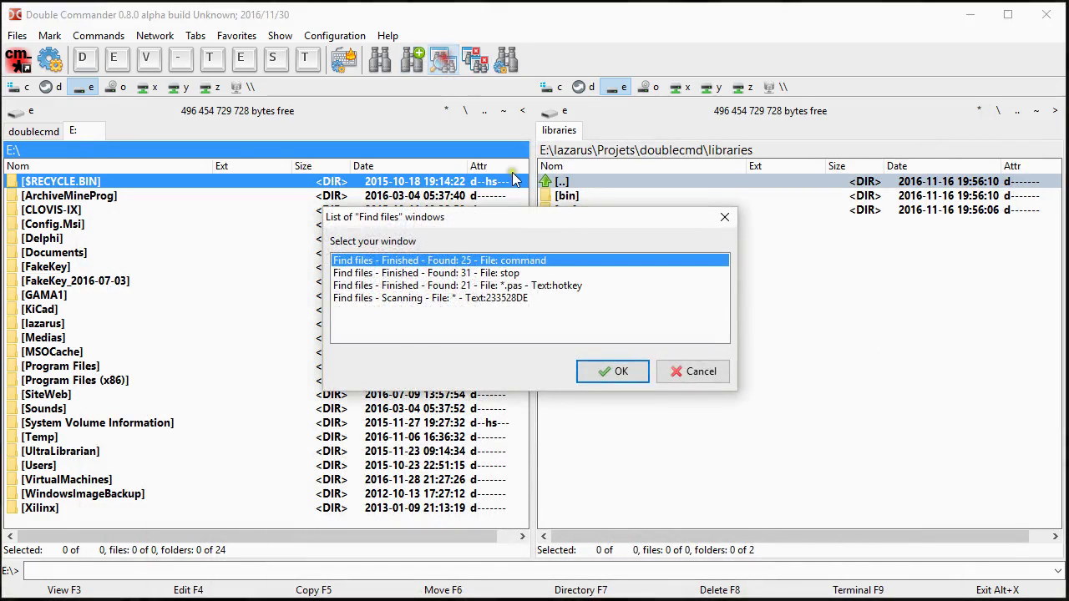
left_click(461, 299)
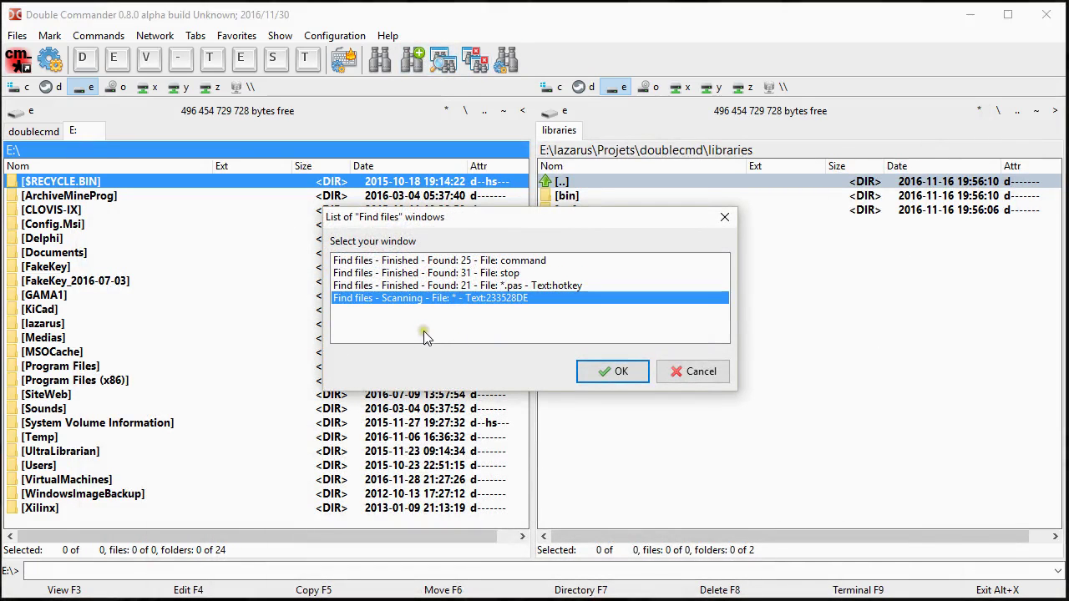
left_click_drag(426, 229, 335, 233)
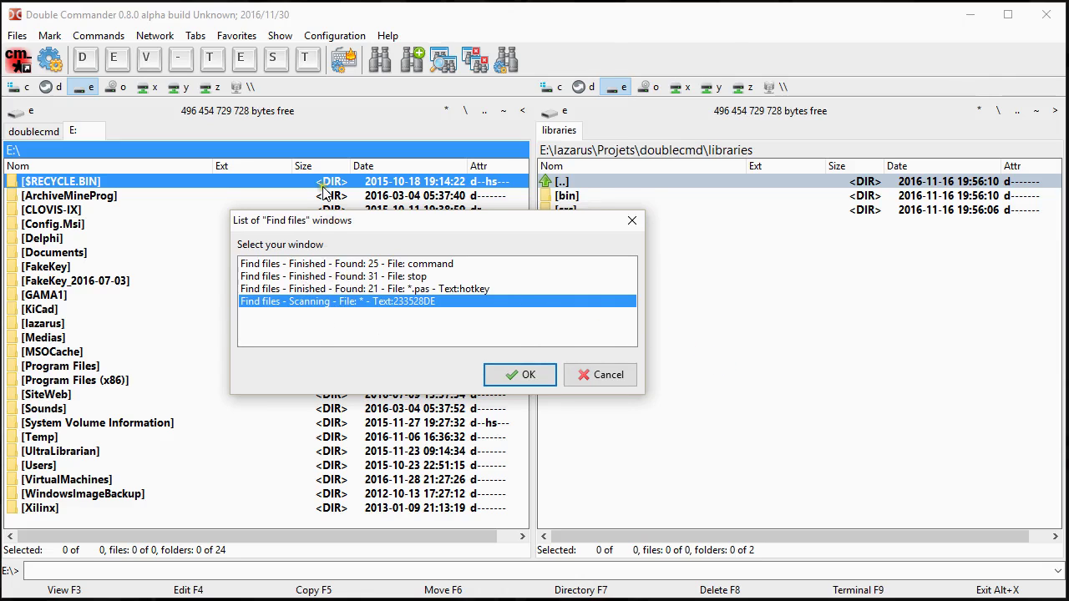
left_click(585, 372)
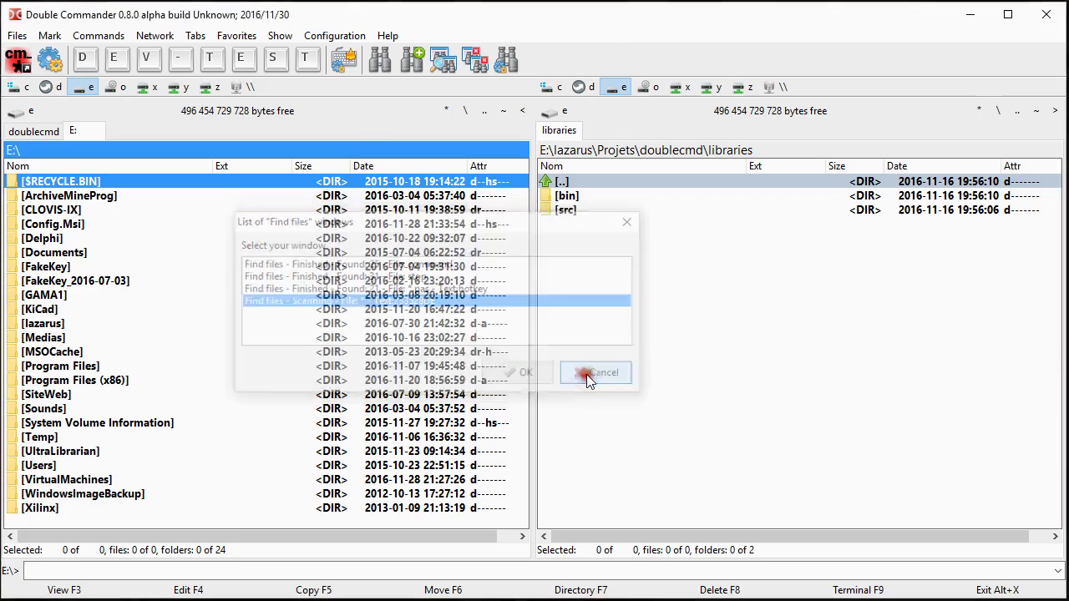
Run a new search instance on E:\ for files named "chal", stop it and close its window
left_click(417, 65)
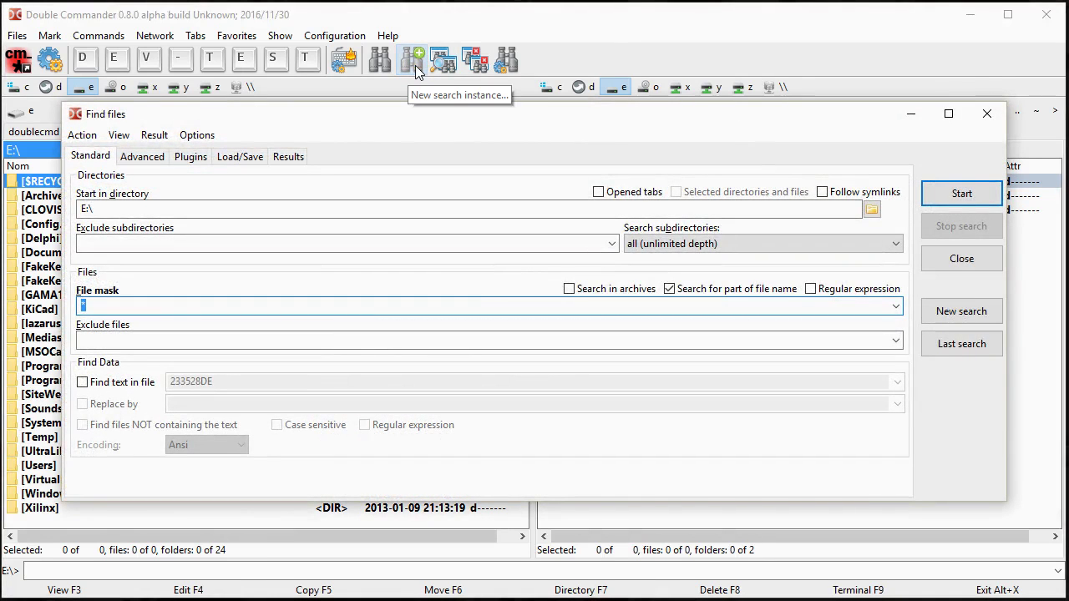
type("chal")
key("Return")
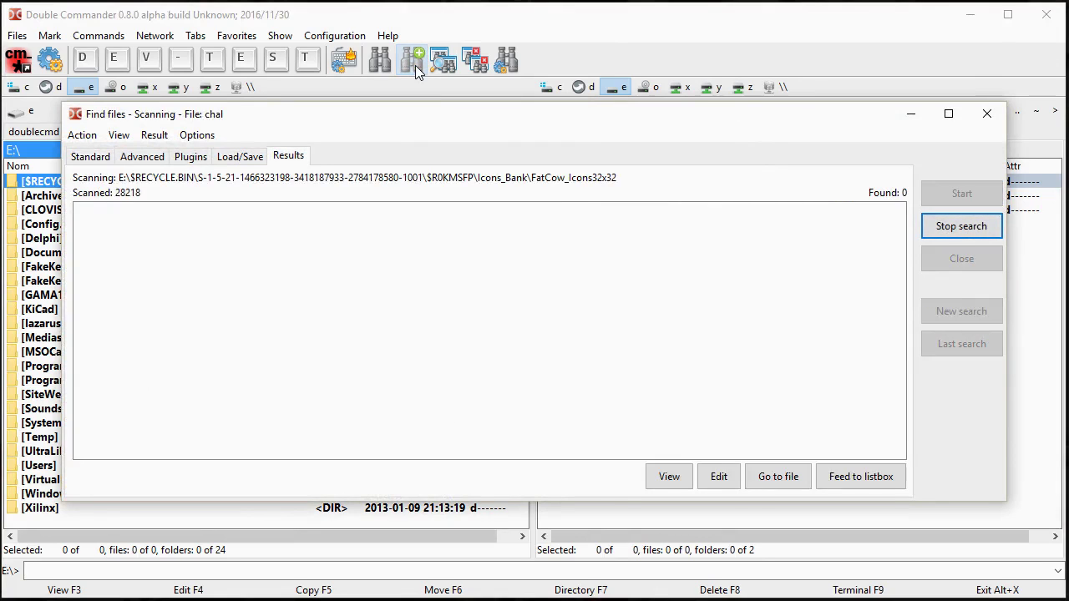
left_click(962, 227)
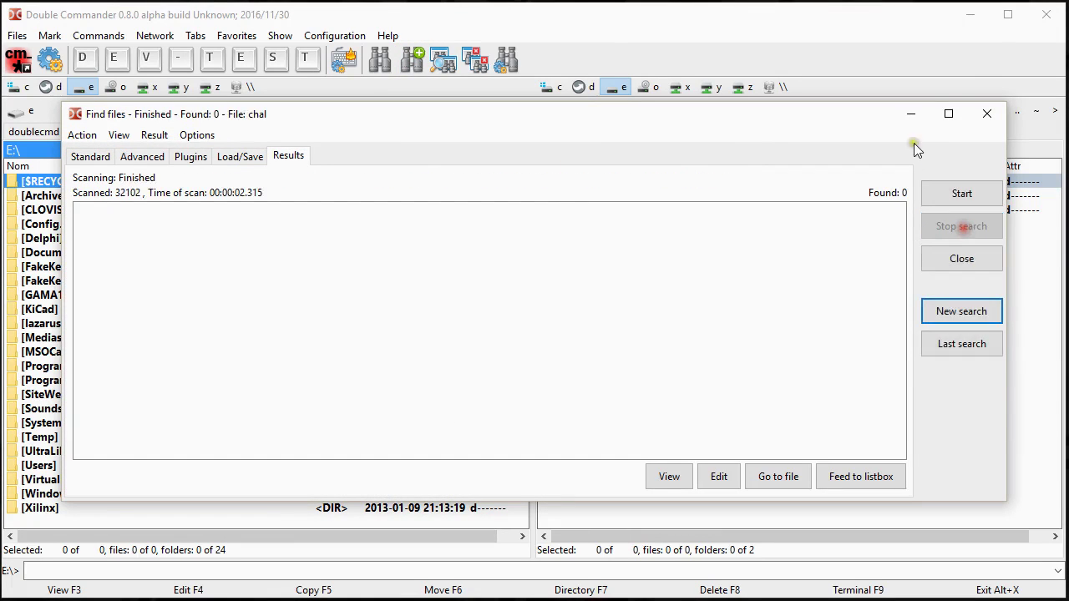
left_click(986, 113)
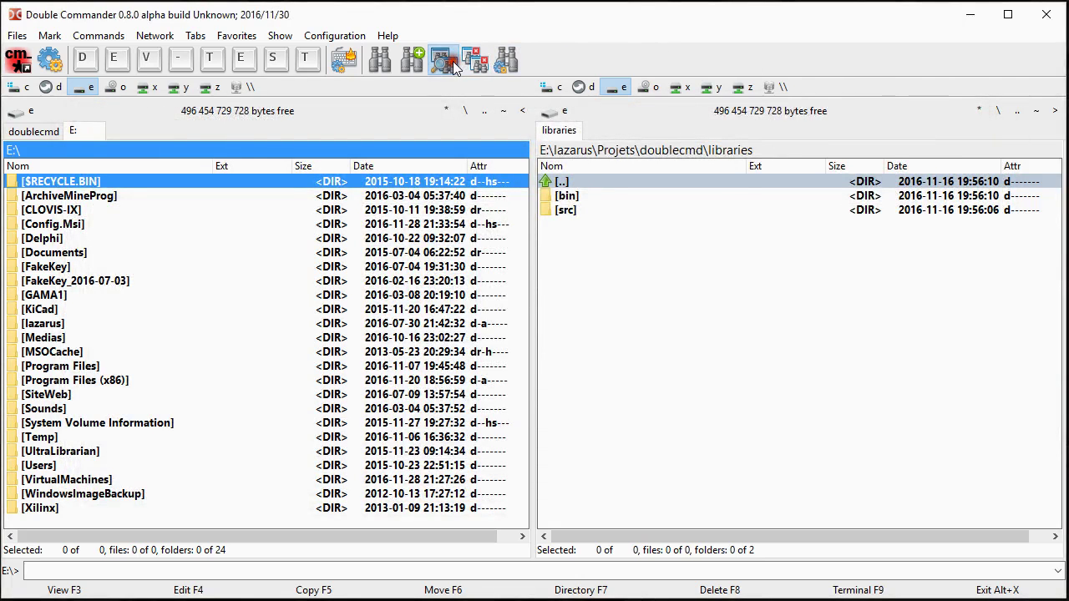
Reopen the "chal" search from the list of search windows, then cancel, close and free it from memory
left_click(470, 305)
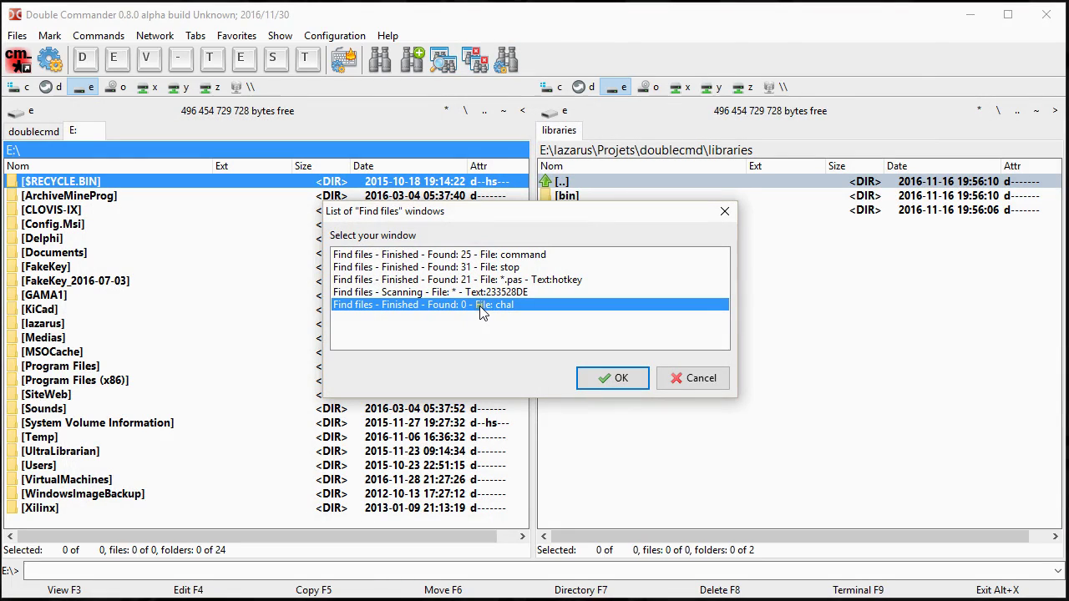
double_click(481, 306)
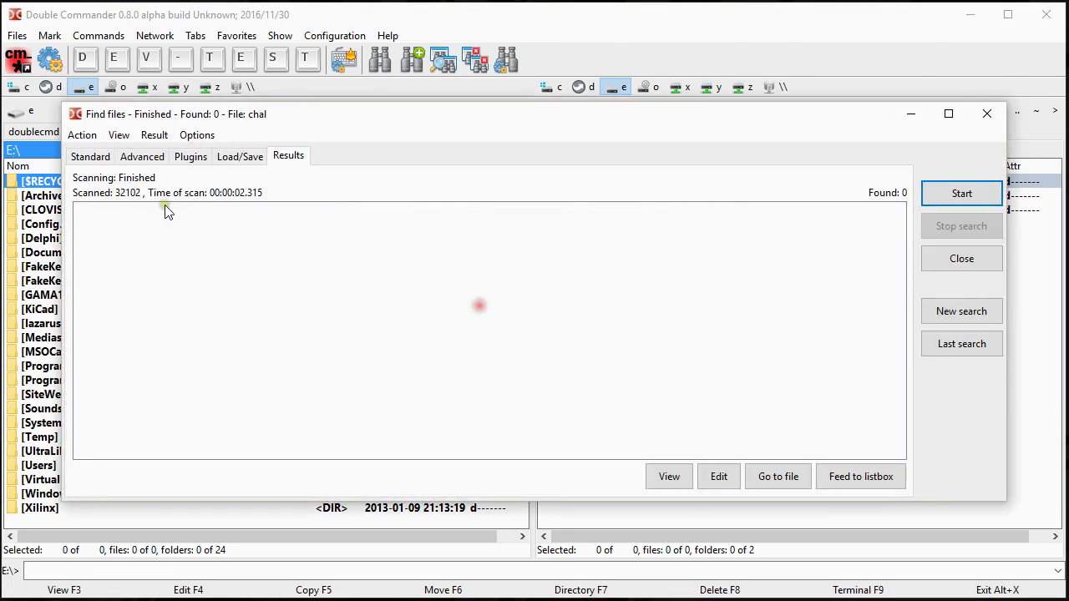
left_click(83, 135)
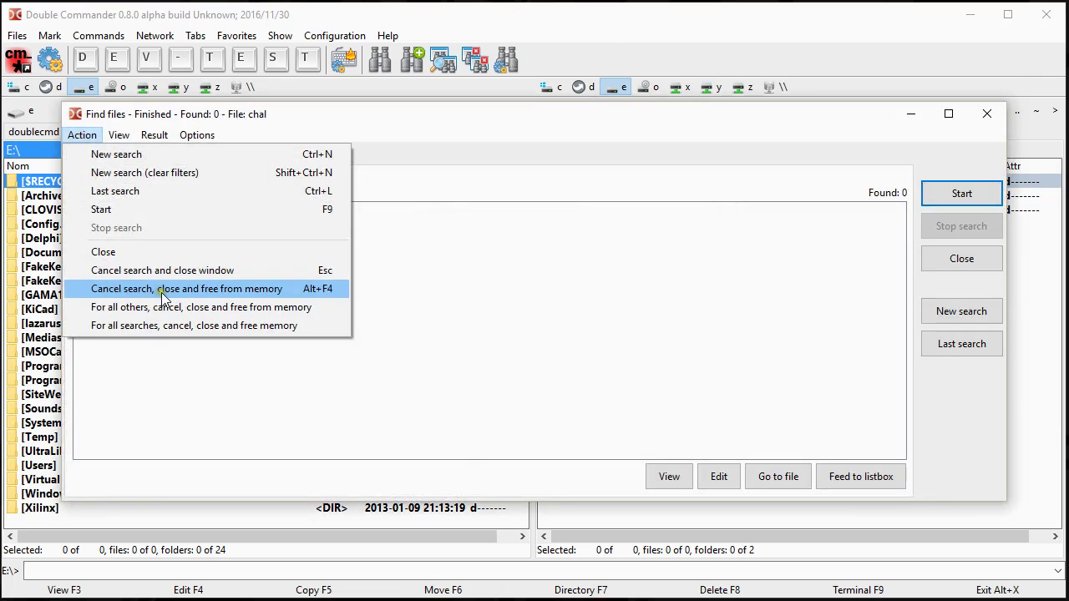
left_click(215, 294)
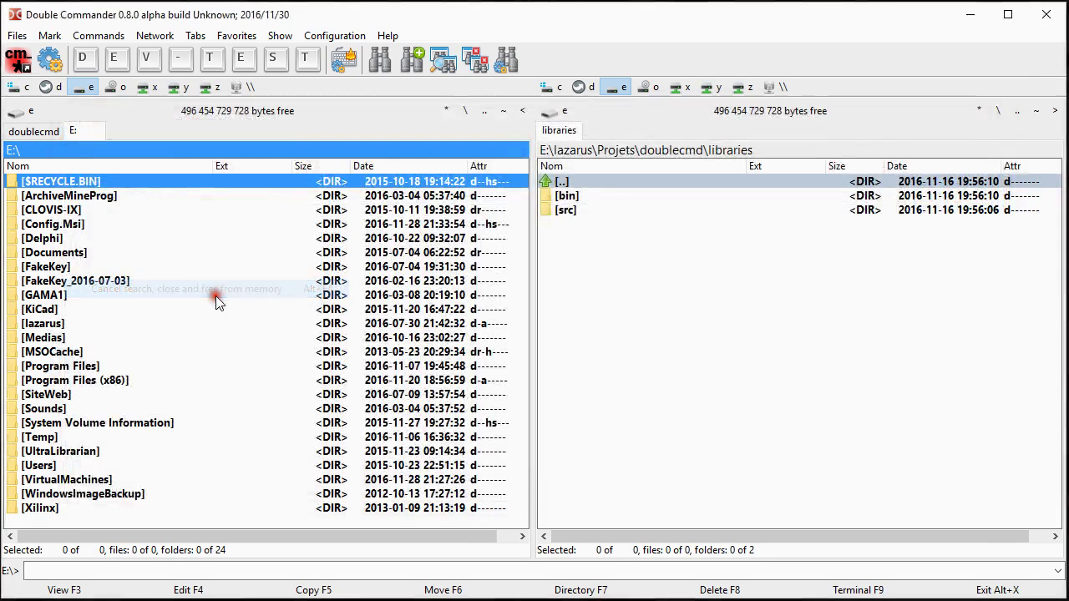
From the reopened "233528DE" search, cancel, close and free all other searches from memory, then select it in the list of search windows
left_click(444, 60)
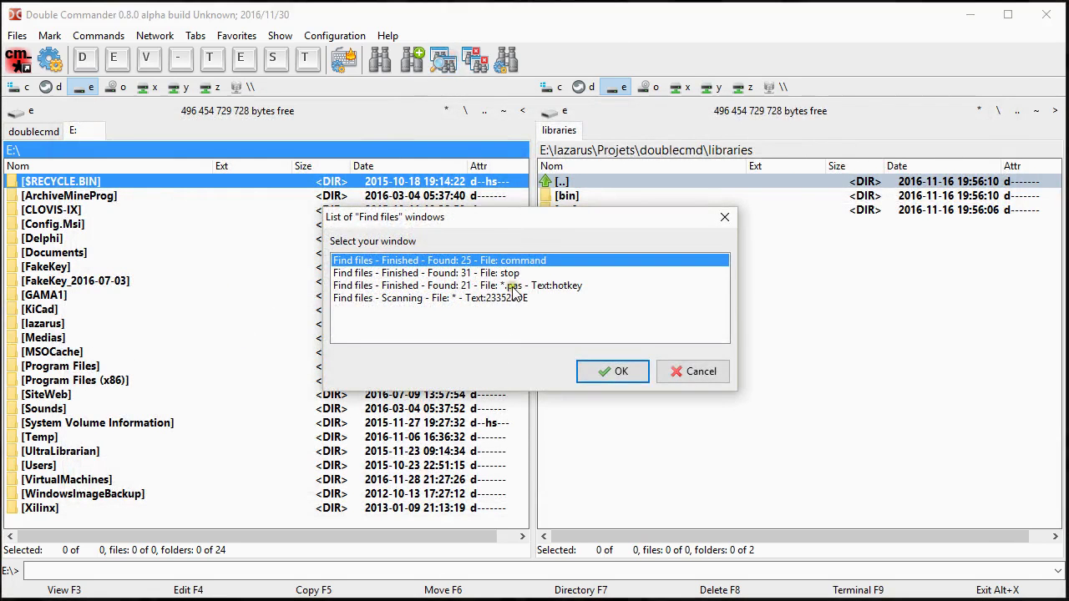
double_click(497, 300)
left_click(99, 182)
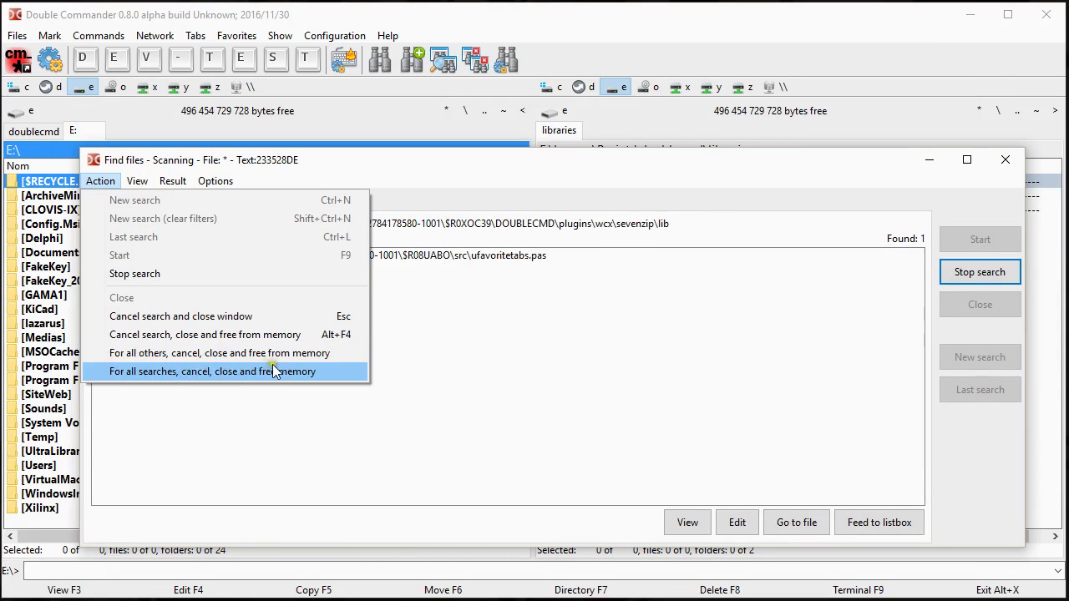
left_click(320, 357)
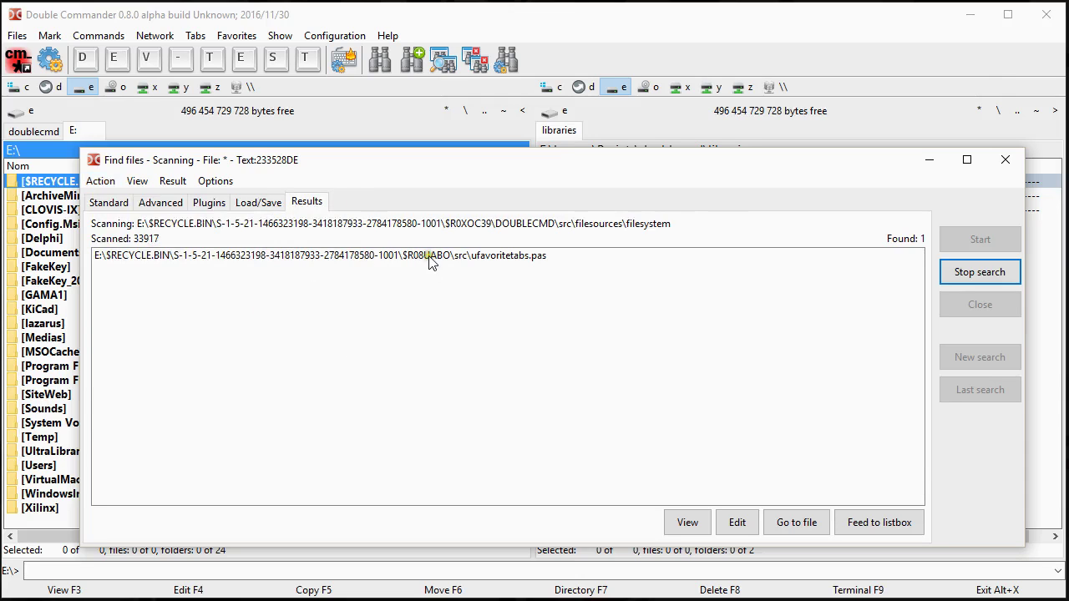
left_click(444, 65)
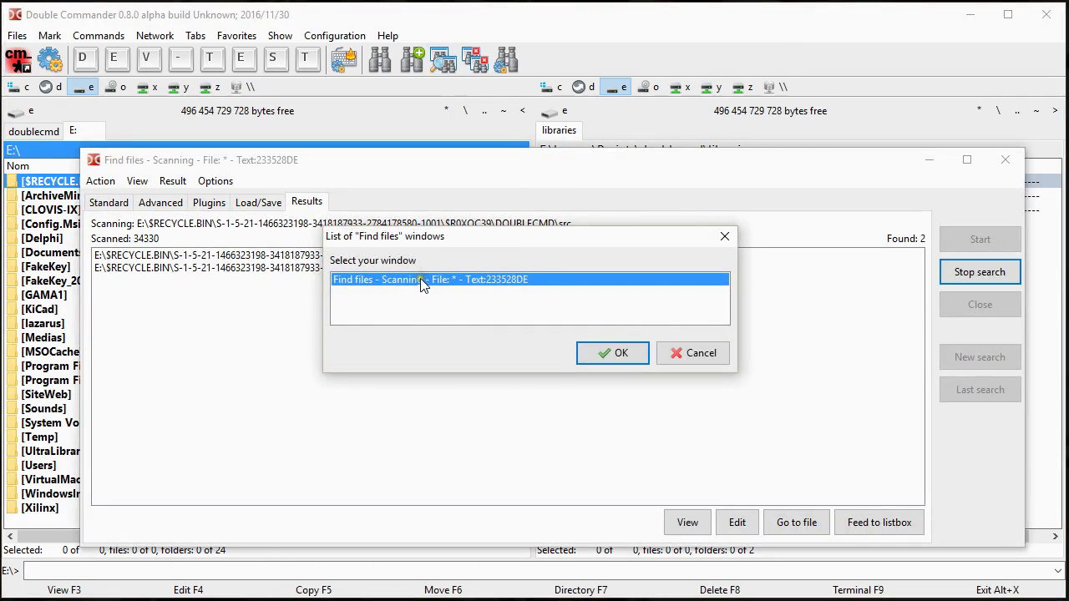
double_click(422, 284)
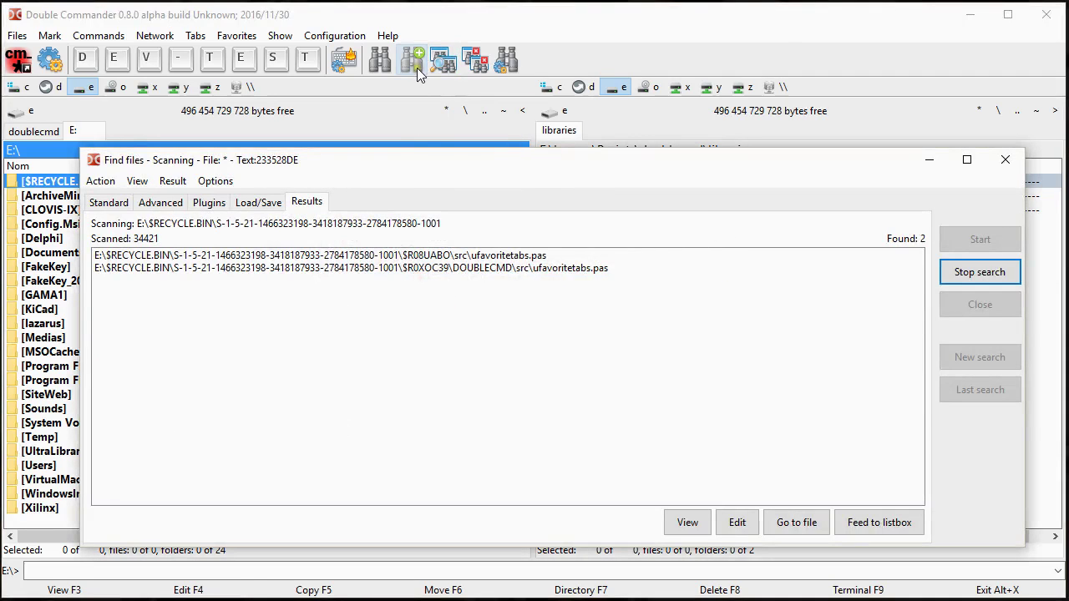
Stop and close the "233528DE" search, then run a new search instance on E:\ for files named "fun" and close it
left_click(961, 271)
left_click(1005, 160)
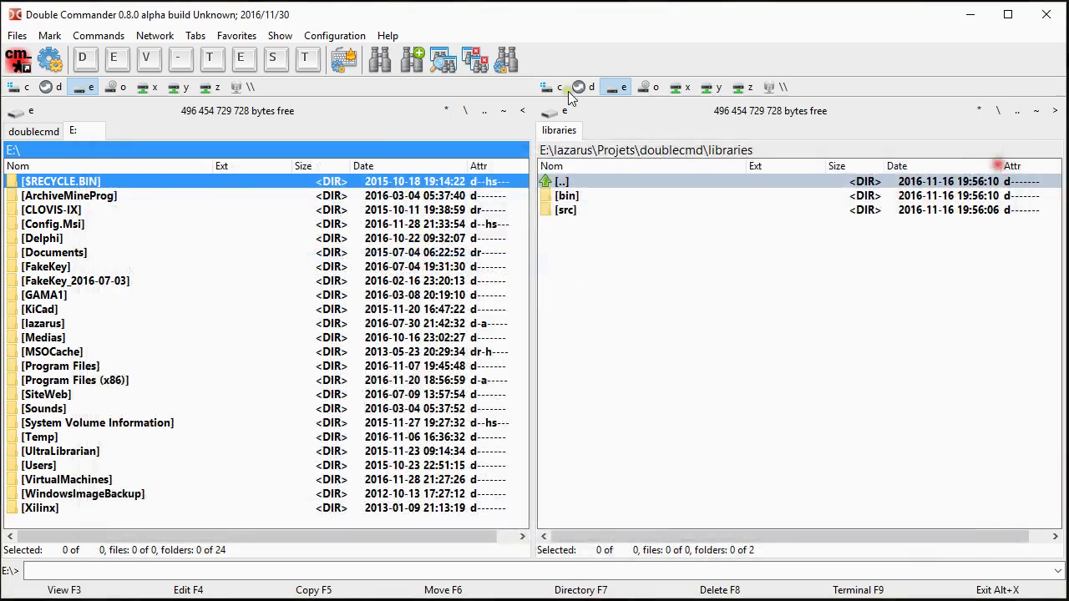
left_click(412, 65)
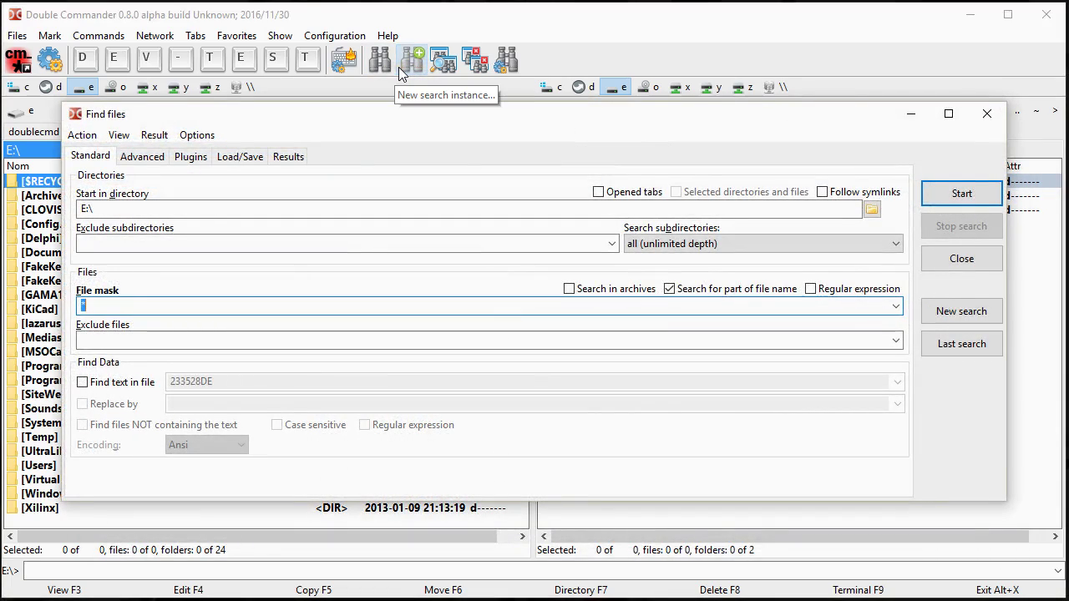
type("fun")
key("Return")
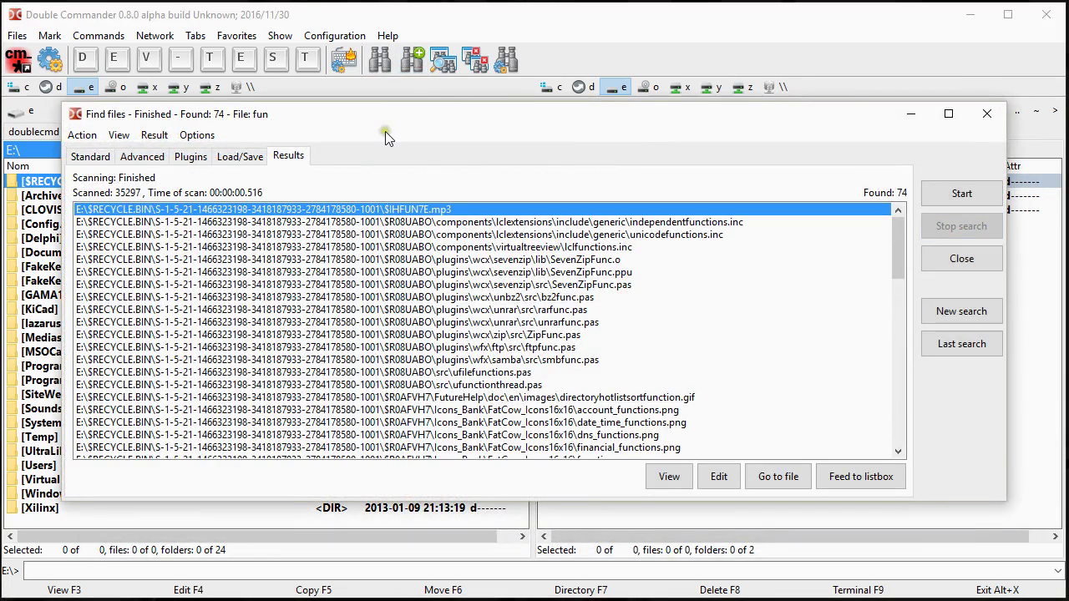
left_click(987, 114)
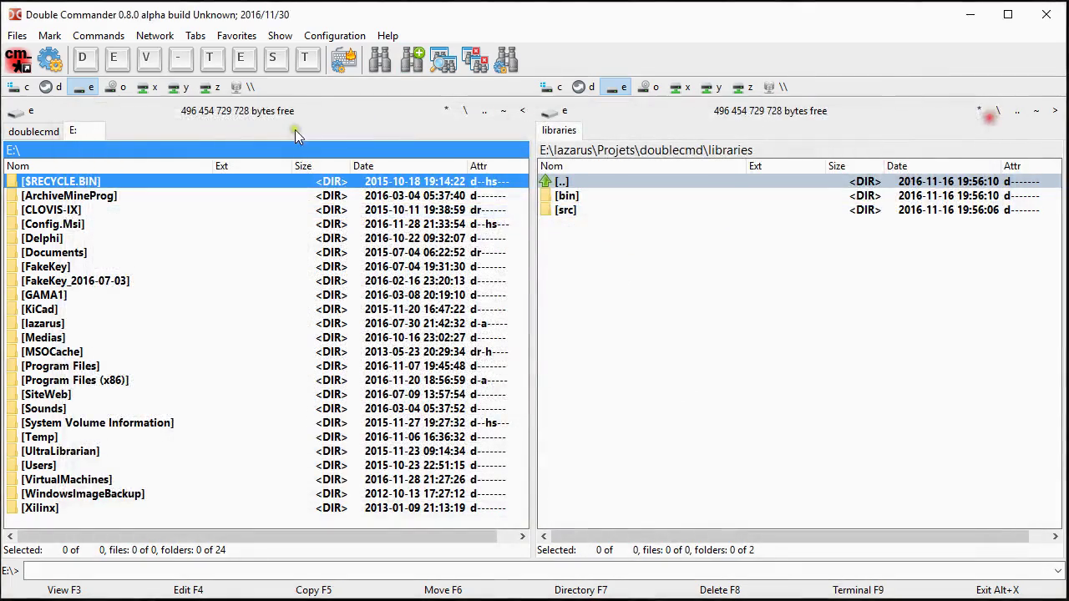
From the doublecmd folder tab, run a new search instance for files named "df" and close its window
left_click(47, 131)
left_click(412, 60)
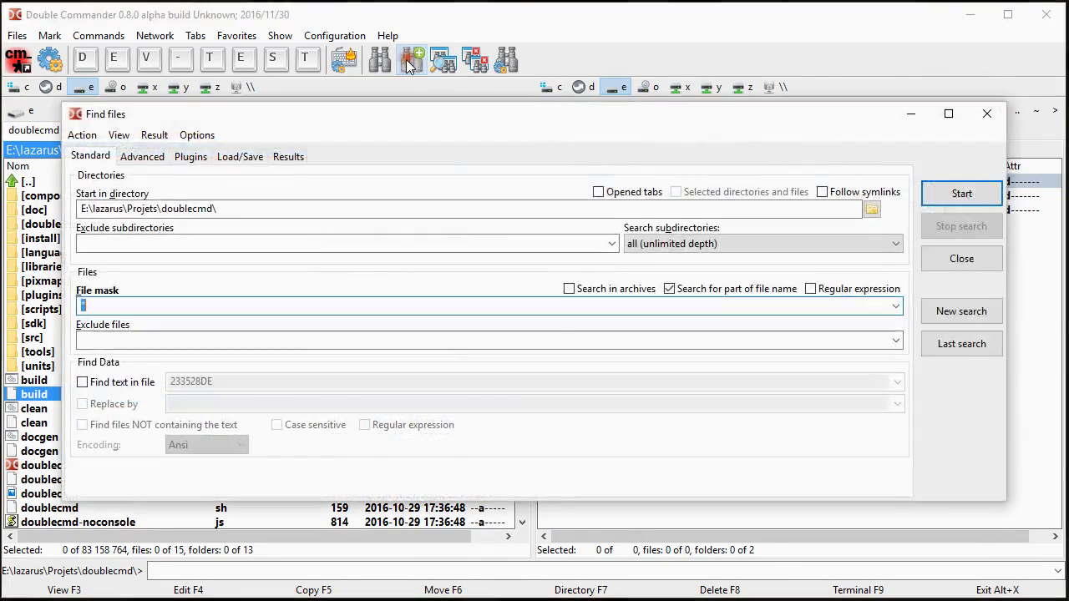
type("d")
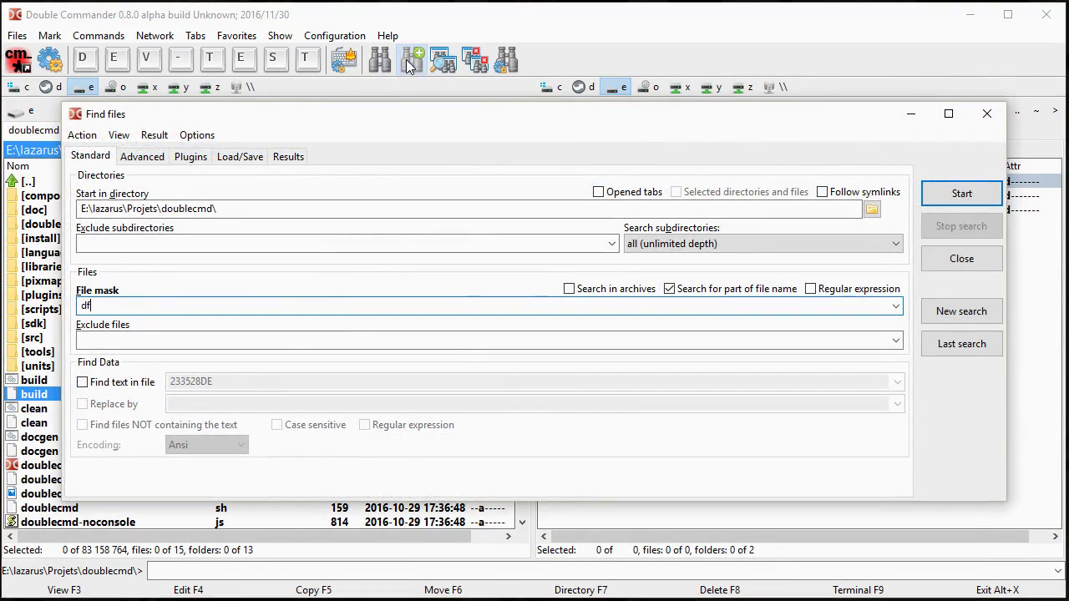
type("f")
key("Return")
key("Escape")
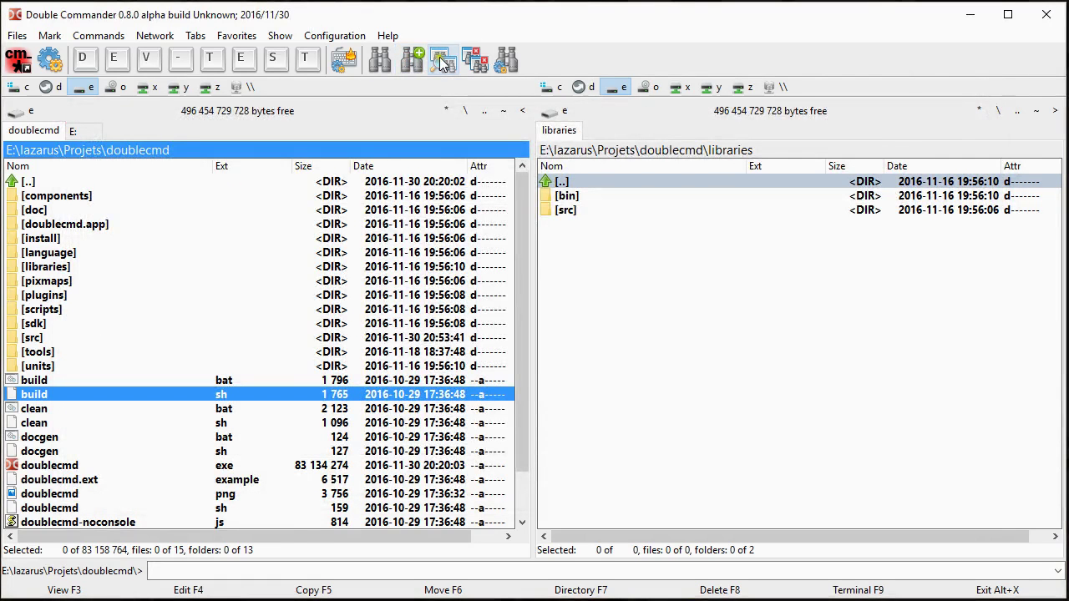
Cancel, close and free all searches from memory, checking the list of search windows before and after
left_click(442, 63)
key("Escape")
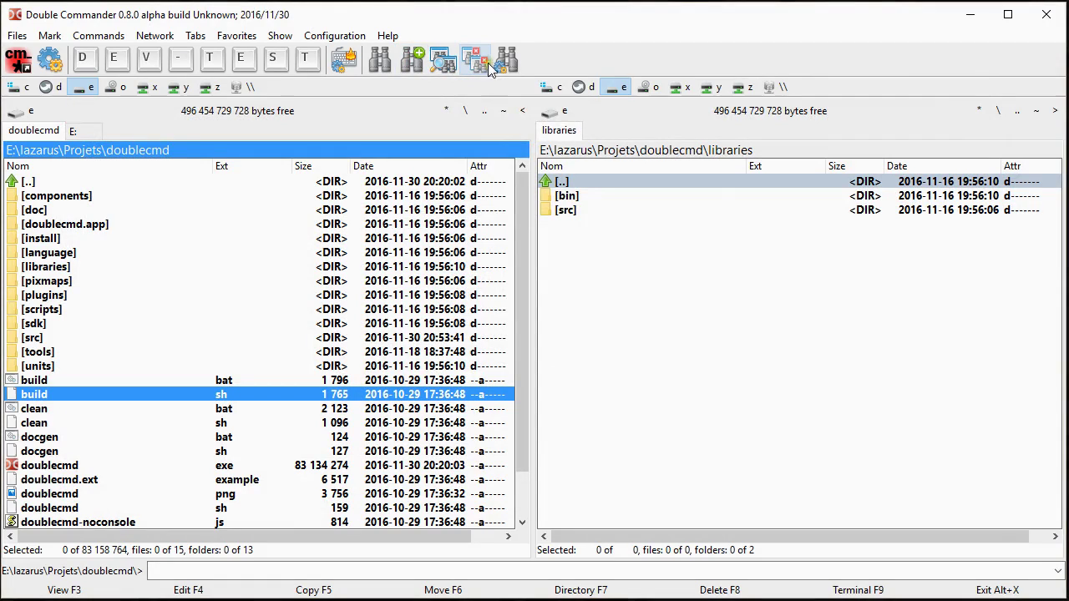
right_click(488, 70)
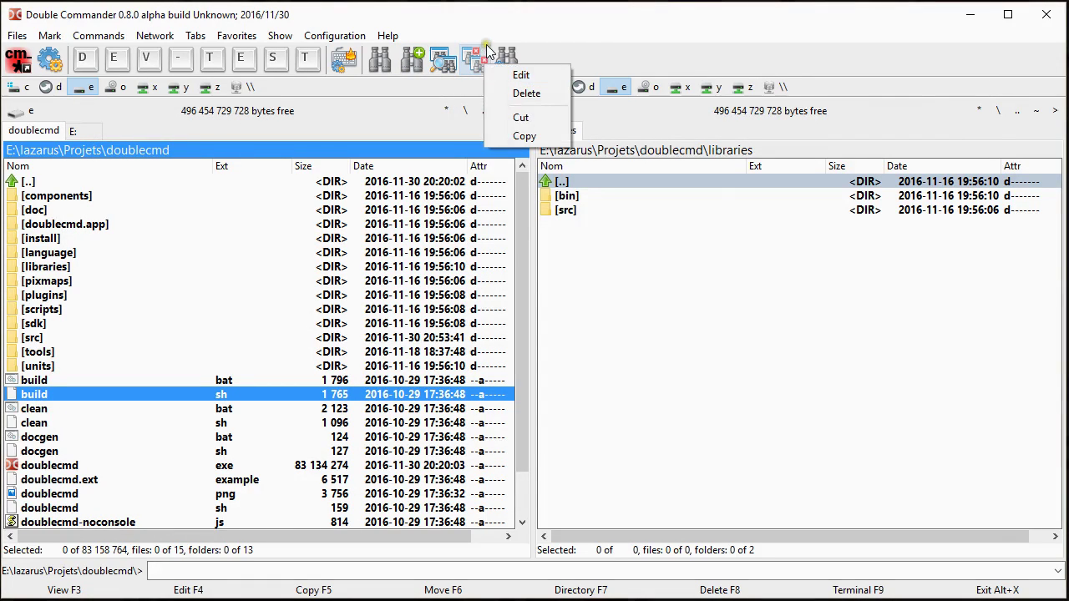
key("Escape")
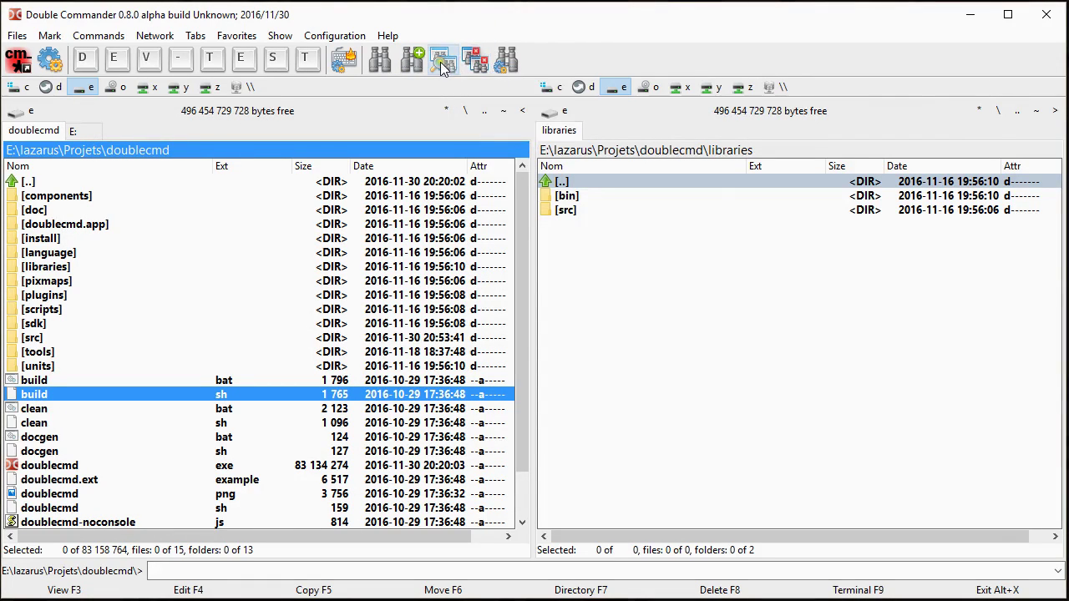
left_click(443, 62)
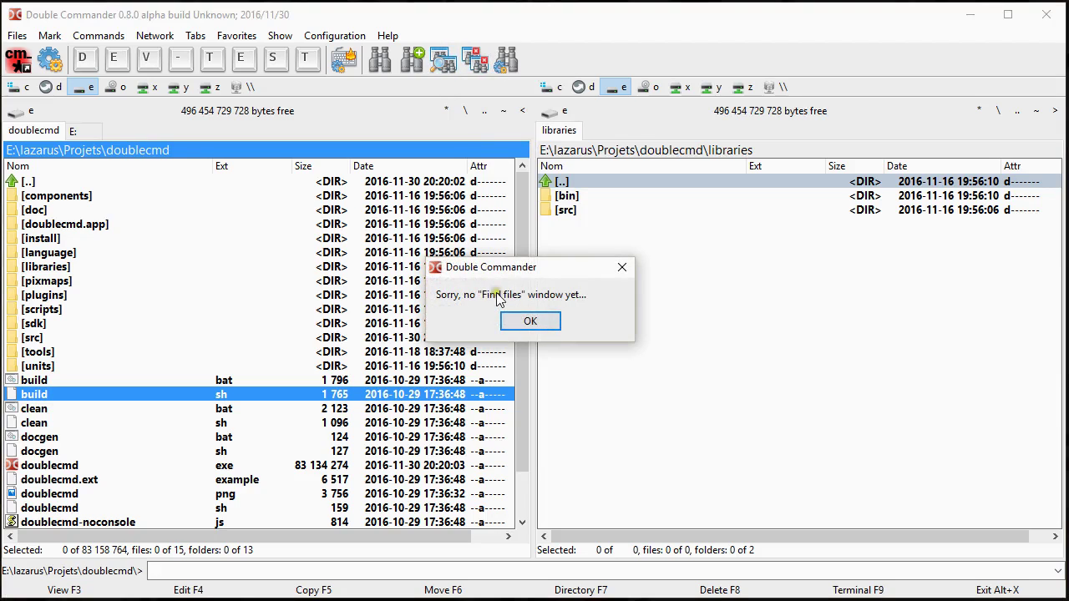
left_click(533, 321)
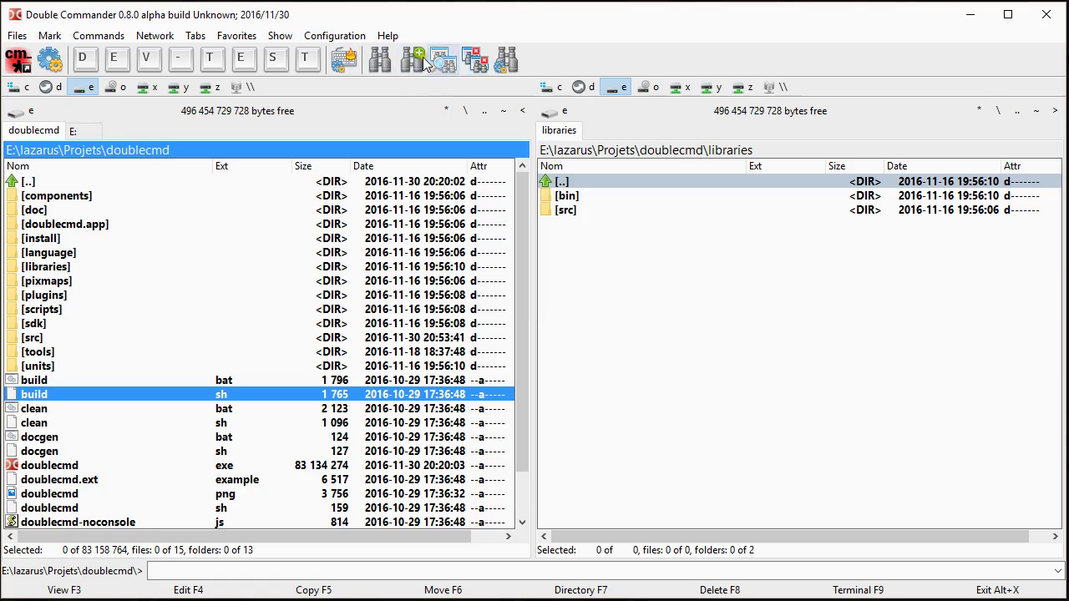
Review the File search options under File operations, including clearing the file mask filter at launch, then accept the options
left_click(505, 63)
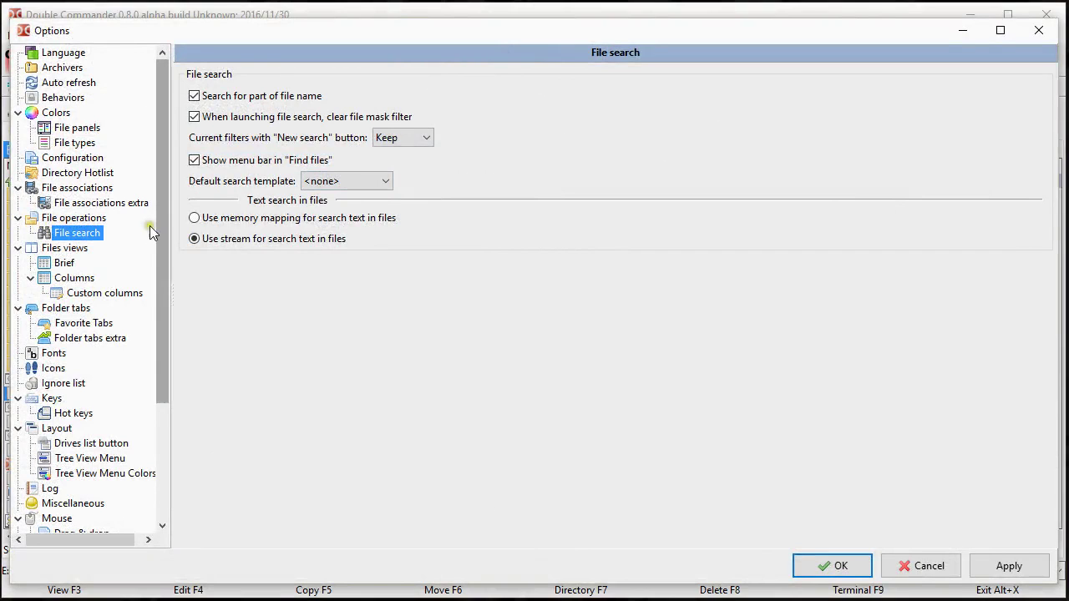
left_click(67, 215)
left_click(67, 235)
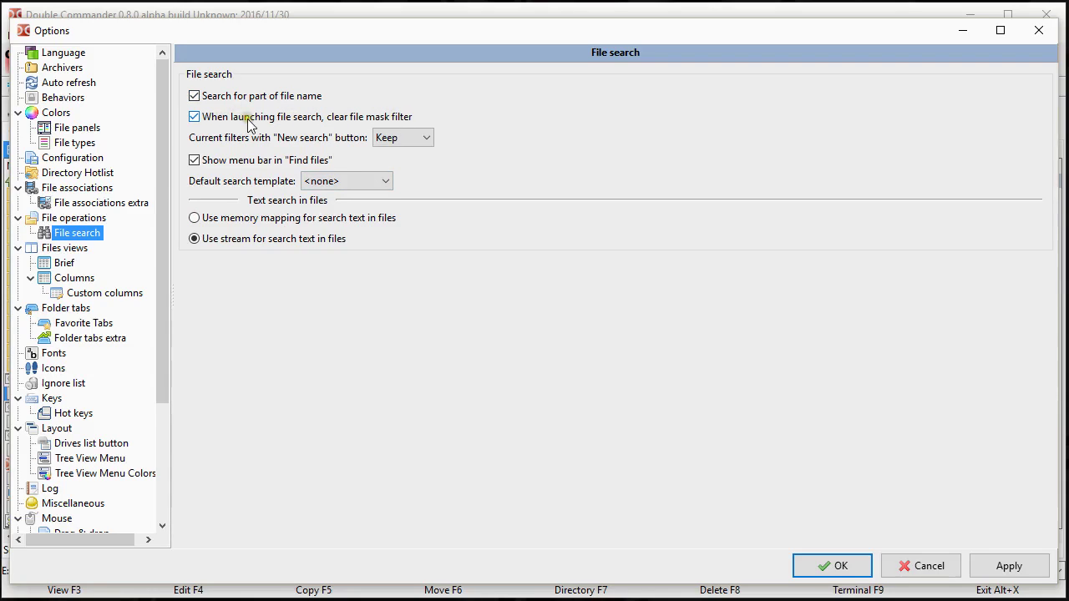
left_click(845, 567)
key("Return")
Search the doublecmd folder for files named "fred" and close the search window
key("alt+F7")
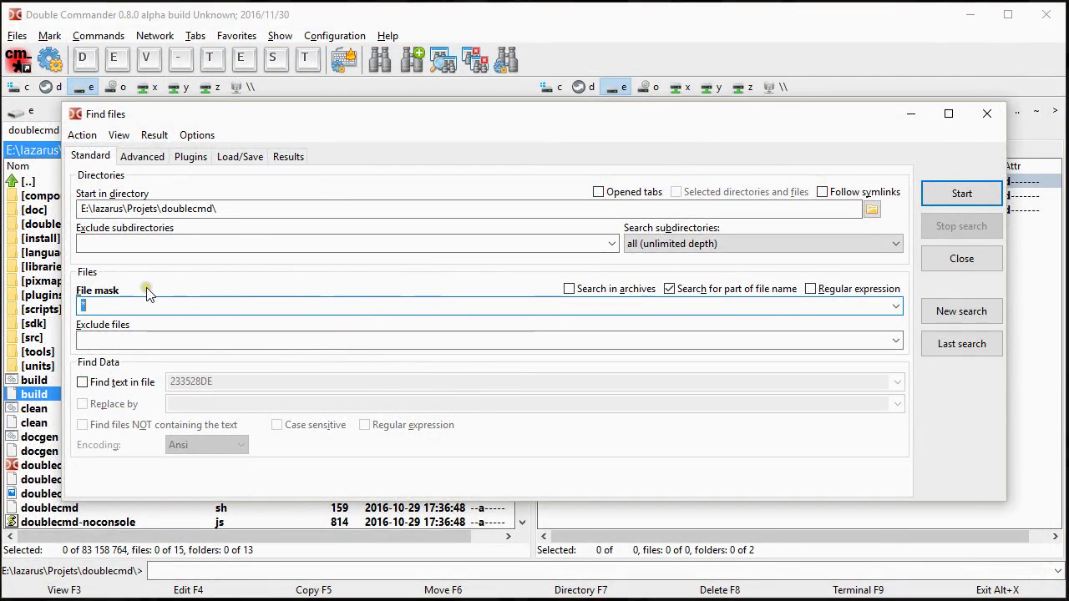
type("fred")
key("Return")
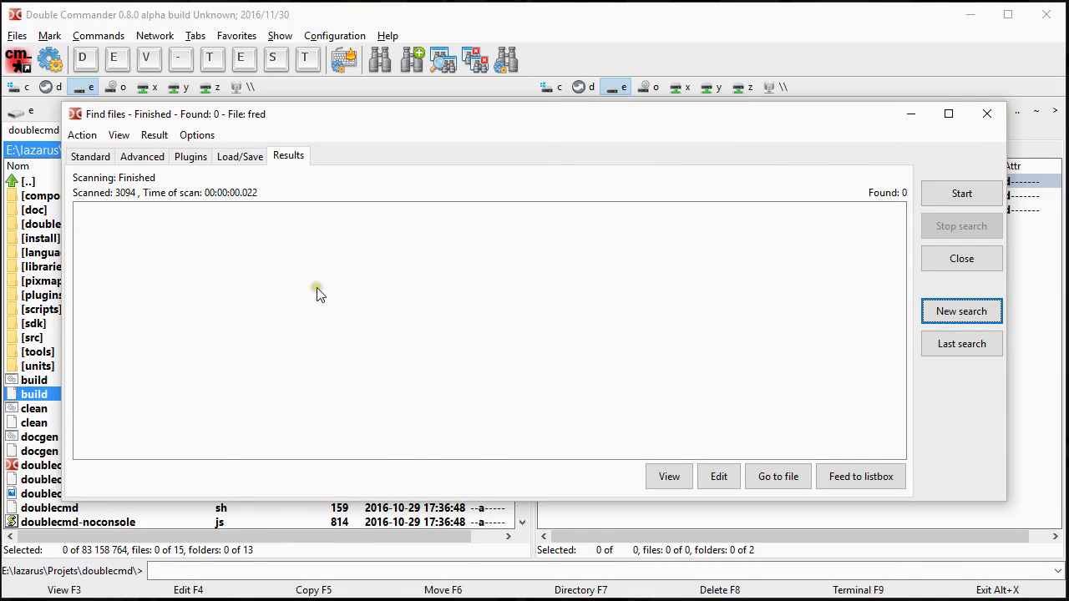
key("Escape")
Run a new search instance in the doublecmd folder for files named "ded" and close its window
left_click(415, 69)
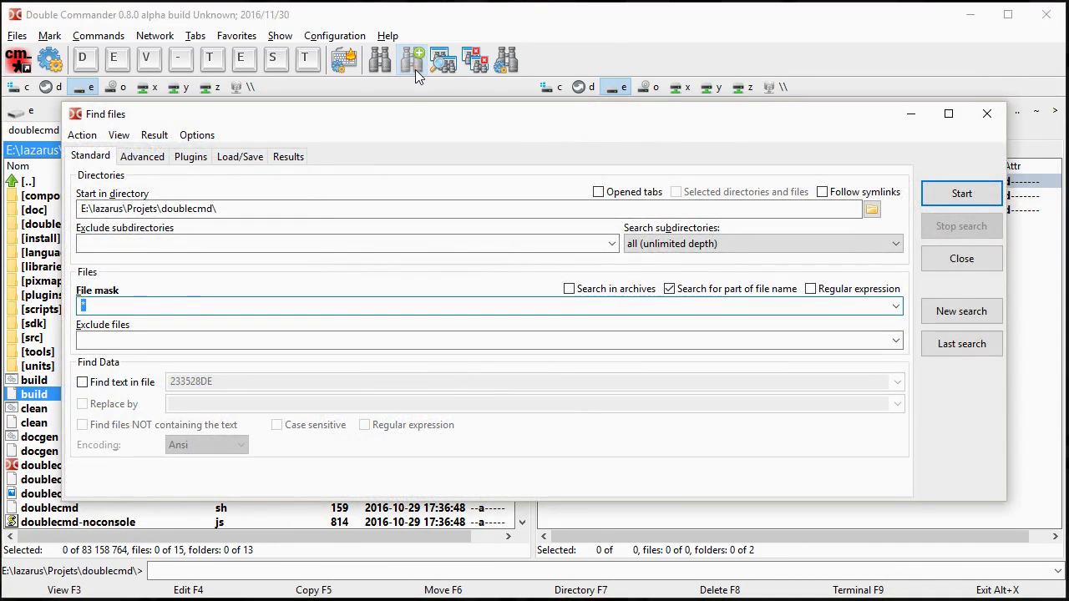
type("ded")
key("Return")
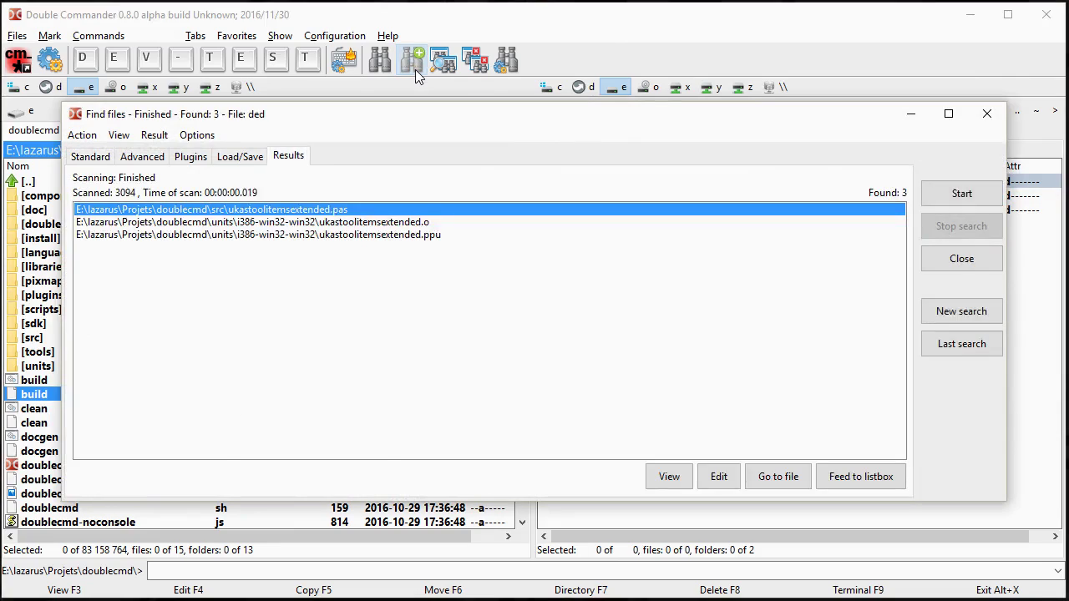
key("Escape")
Run another new search instance in the doublecmd folder for files named "fre" and close its window
left_click(411, 62)
type("f")
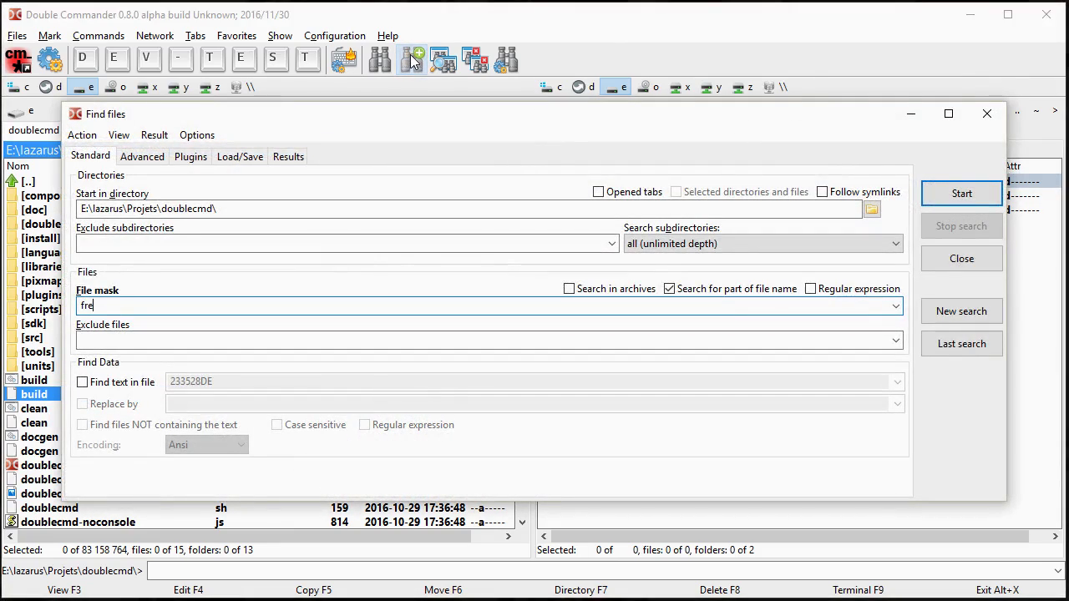
type("re")
key("Return")
key("Escape")
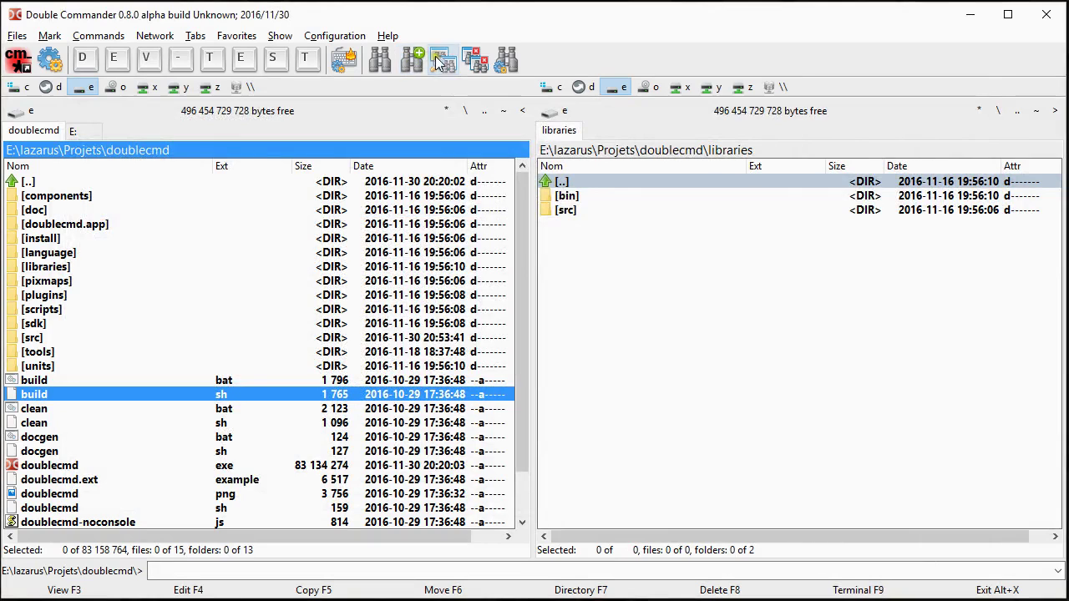
Check the list of search windows and cancel it, then reopen the last search with the standard search command and show its results
left_click(440, 65)
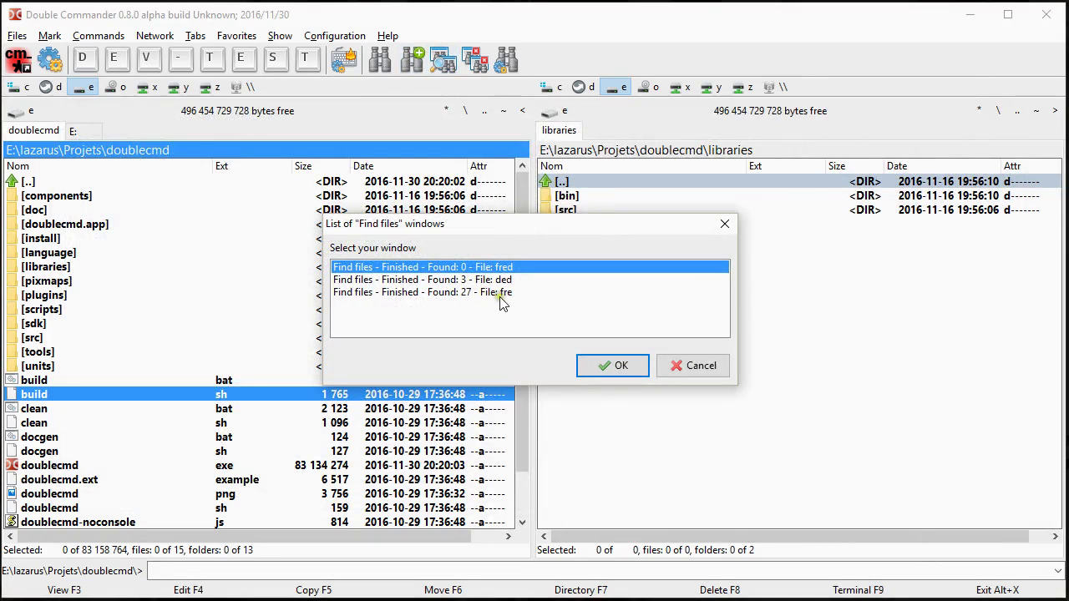
key("Escape")
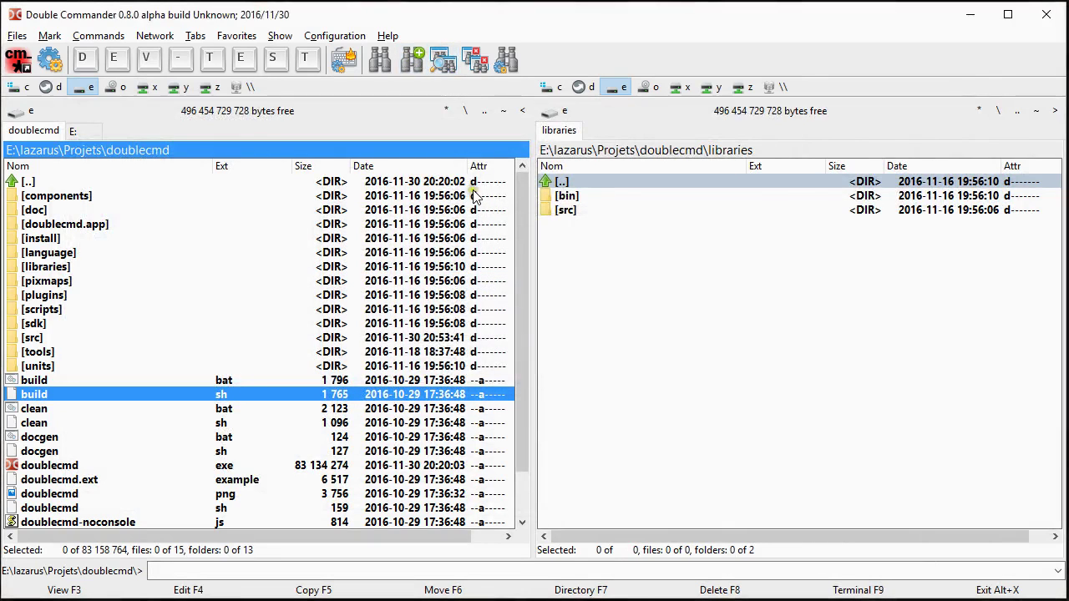
left_click(378, 67)
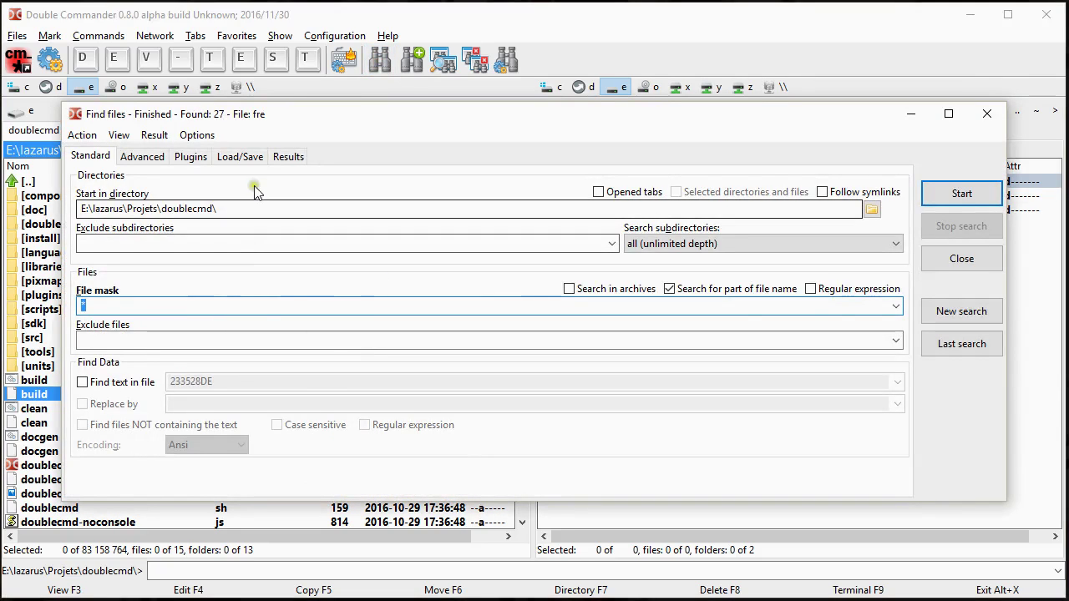
left_click(278, 157)
Select the "fre" search in the list of search windows and switch to it
left_click(441, 58)
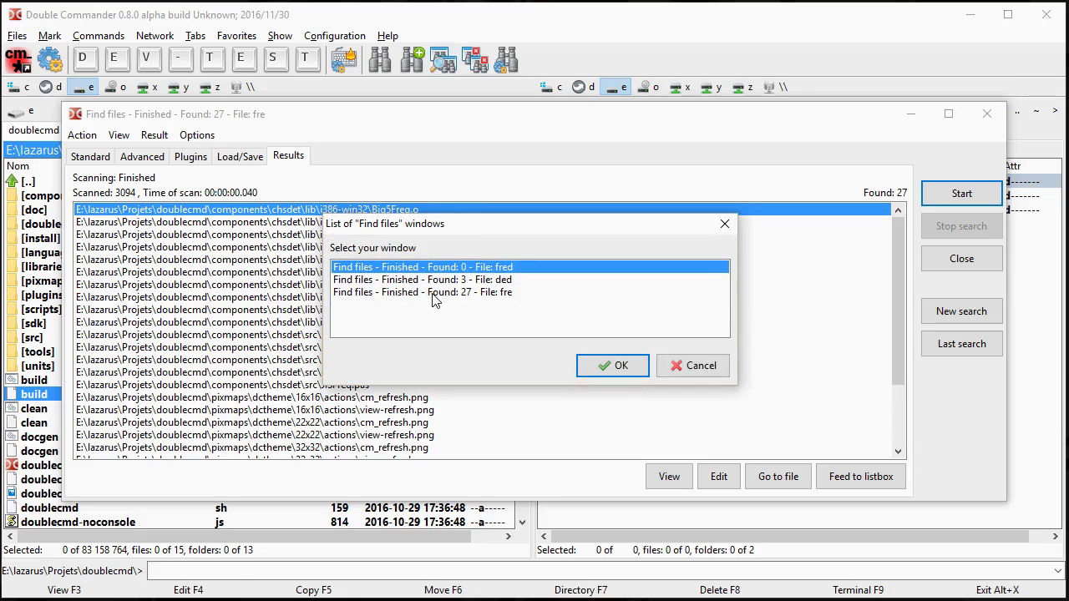
left_click(434, 297)
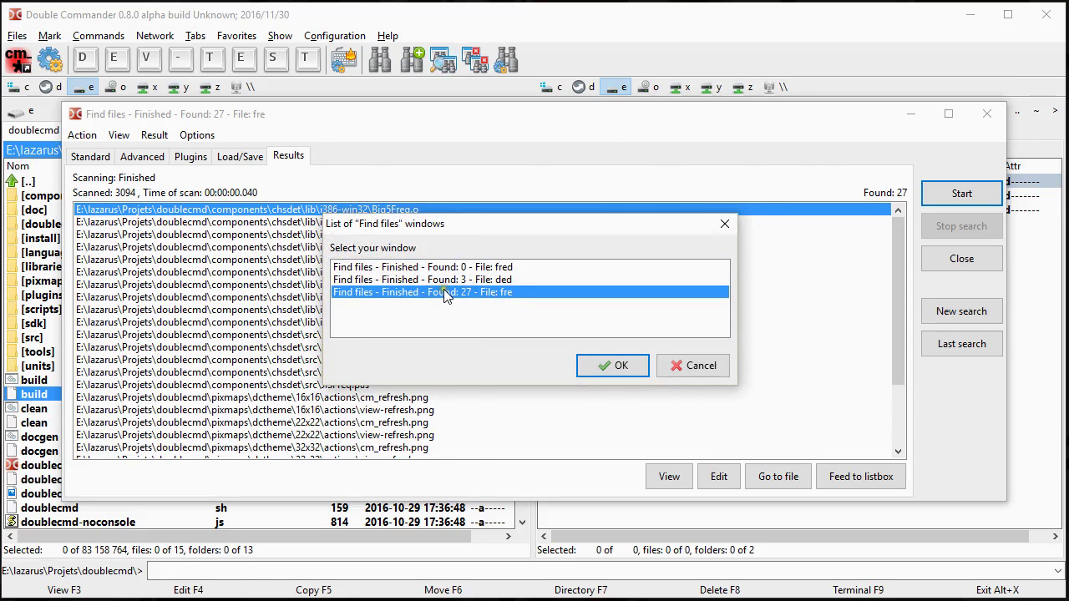
double_click(443, 291)
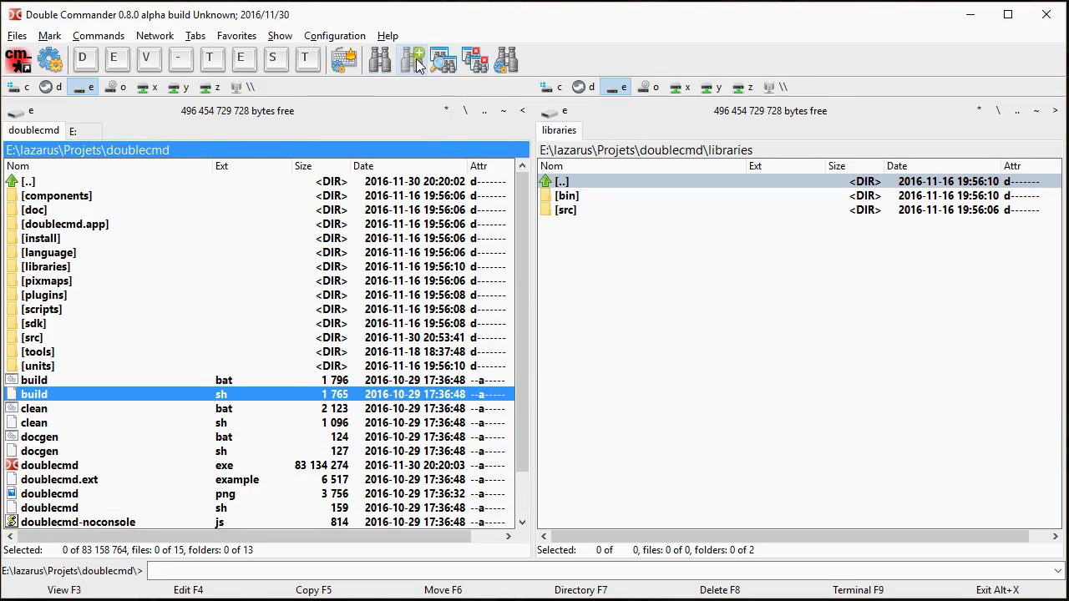
Cancel, close and free the remaining searches from memory, then check the list of search windows
left_click(382, 65)
left_click(382, 65)
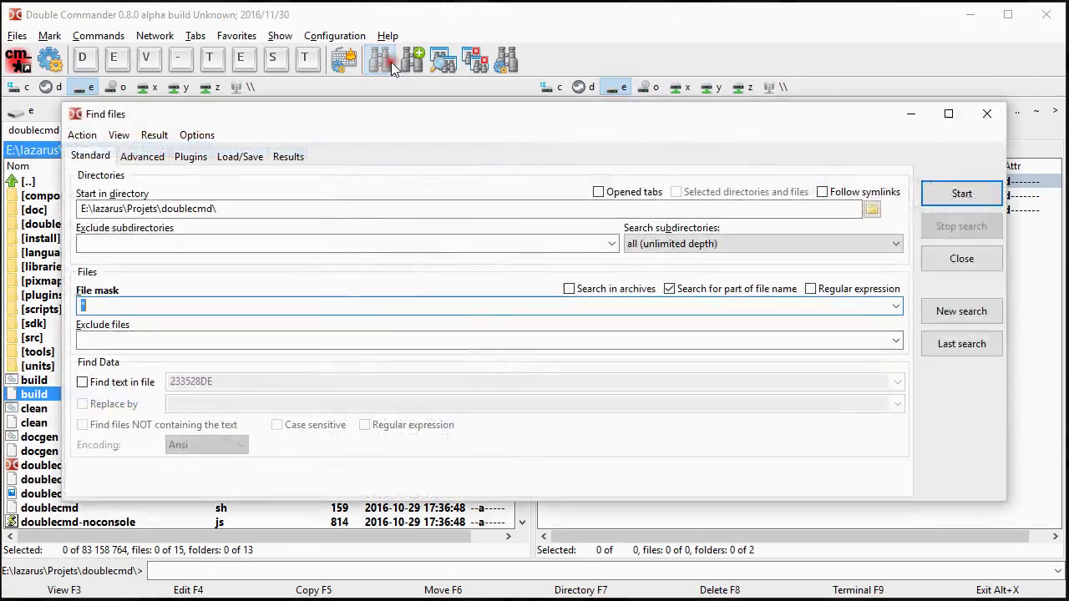
left_click(391, 62)
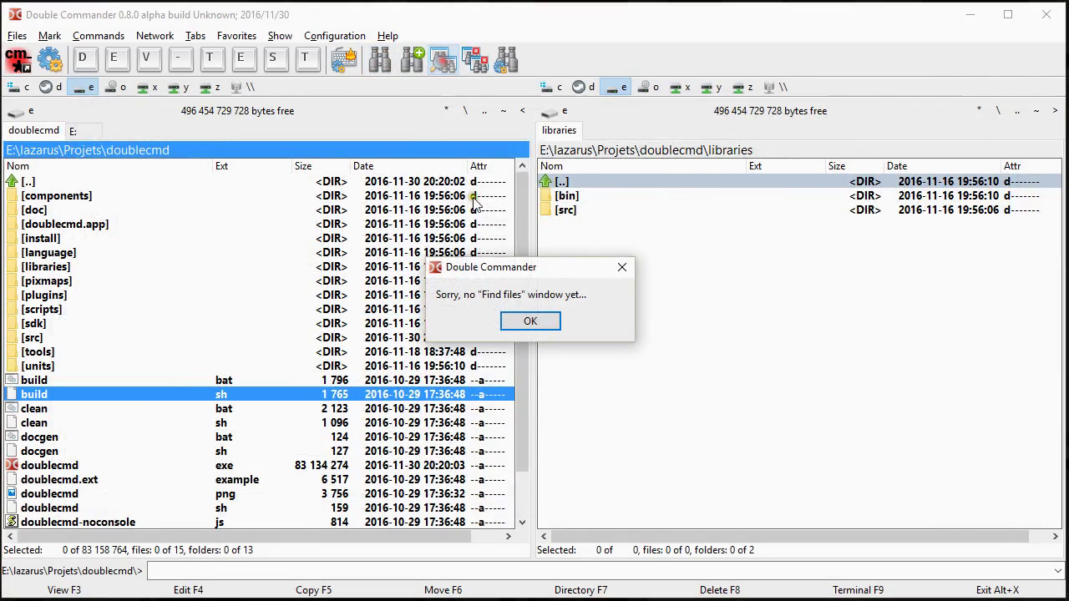
left_click(533, 322)
Use the standard search command to find files named "fre" in the doublecmd folder, then close the search window
left_click(384, 62)
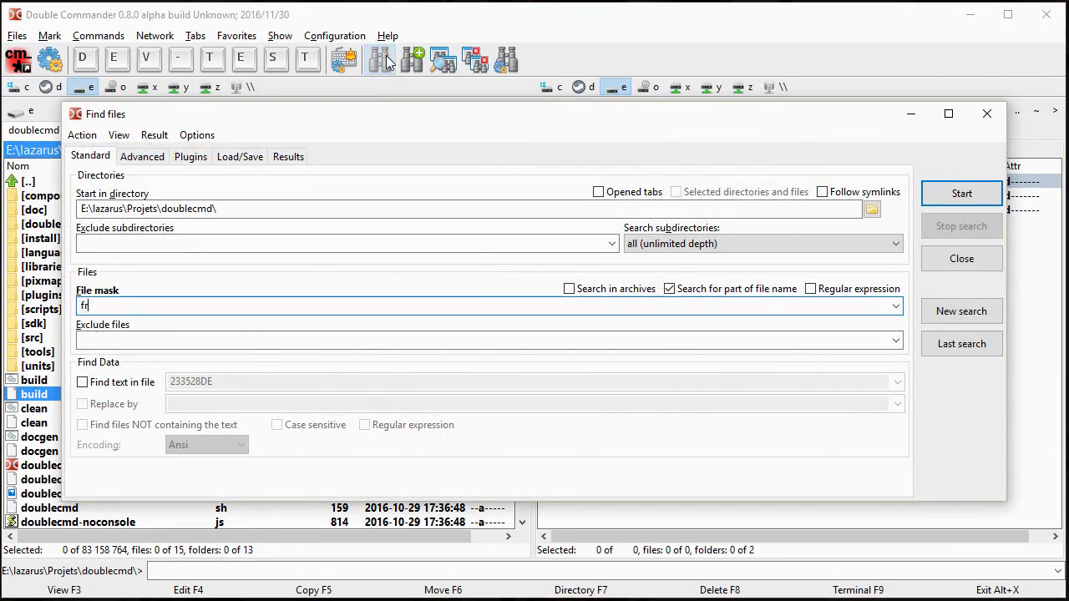
type("e")
key("Return")
key("Escape")
Reuse the same search window to find files named "frt", close it, and check the list of search windows
left_click(383, 60)
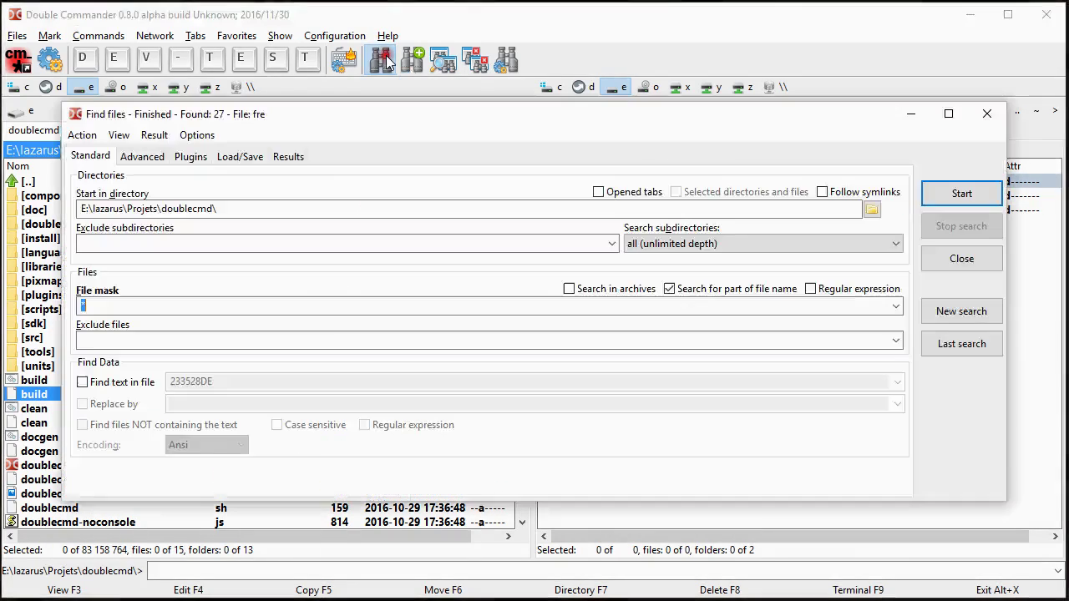
key("Return")
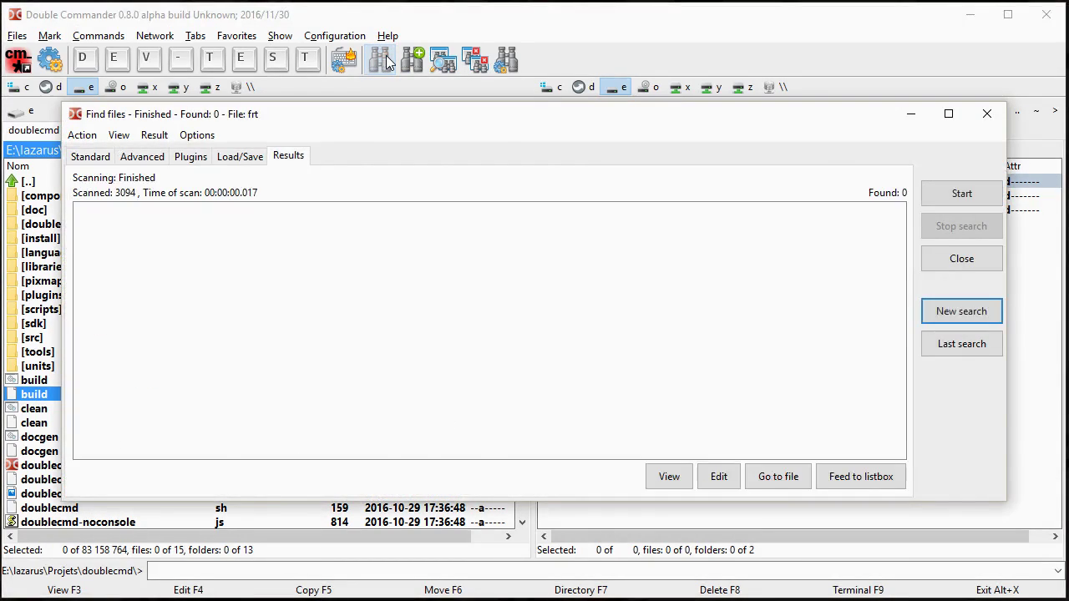
key("Escape")
left_click(444, 65)
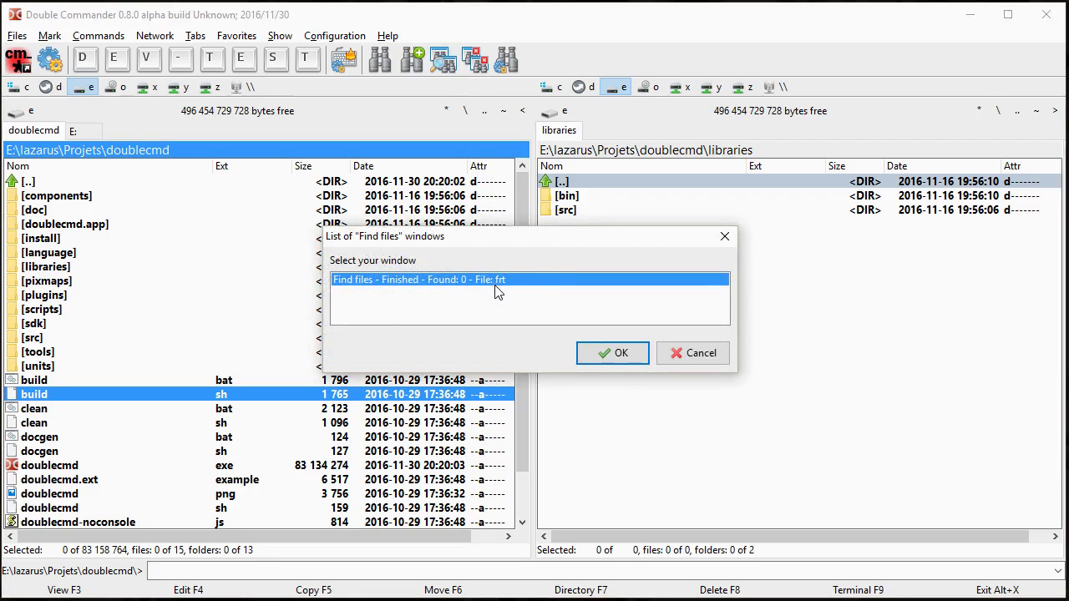
key("Escape")
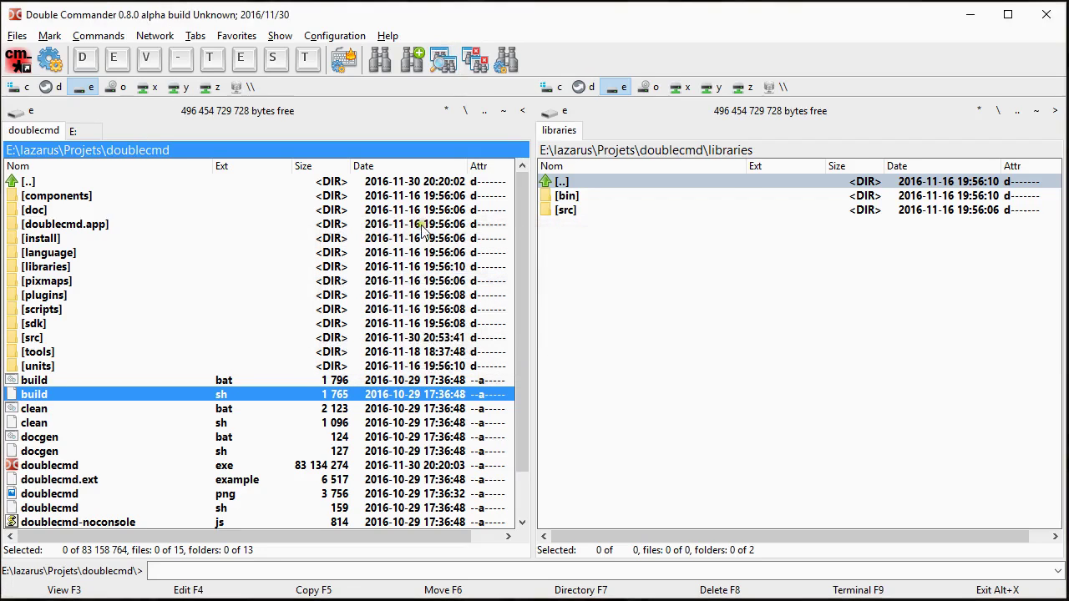
Review the File search options again and close them without making changes
left_click(505, 66)
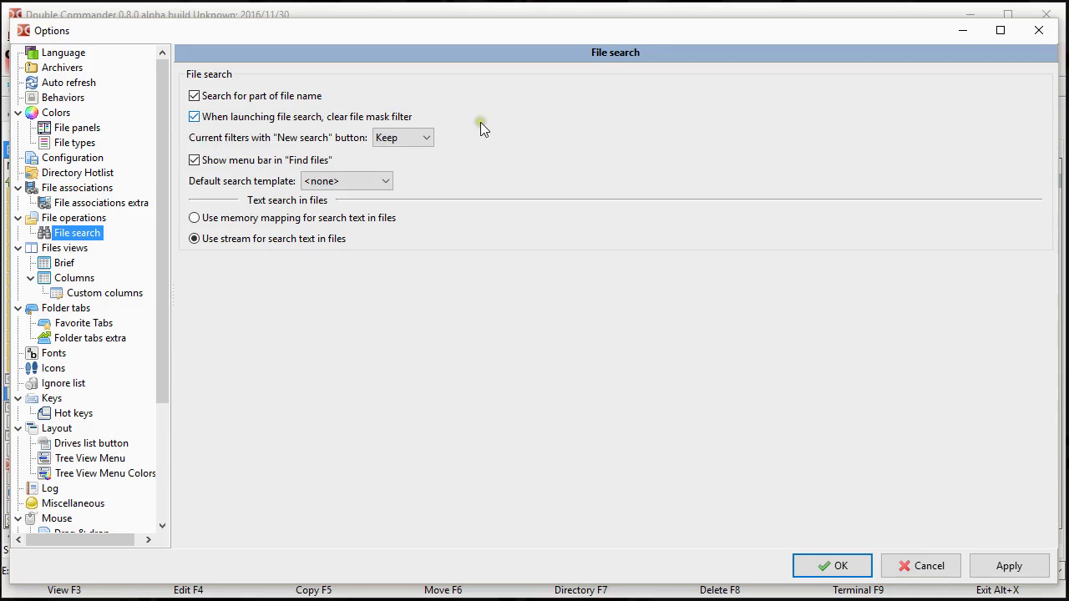
key("Escape")
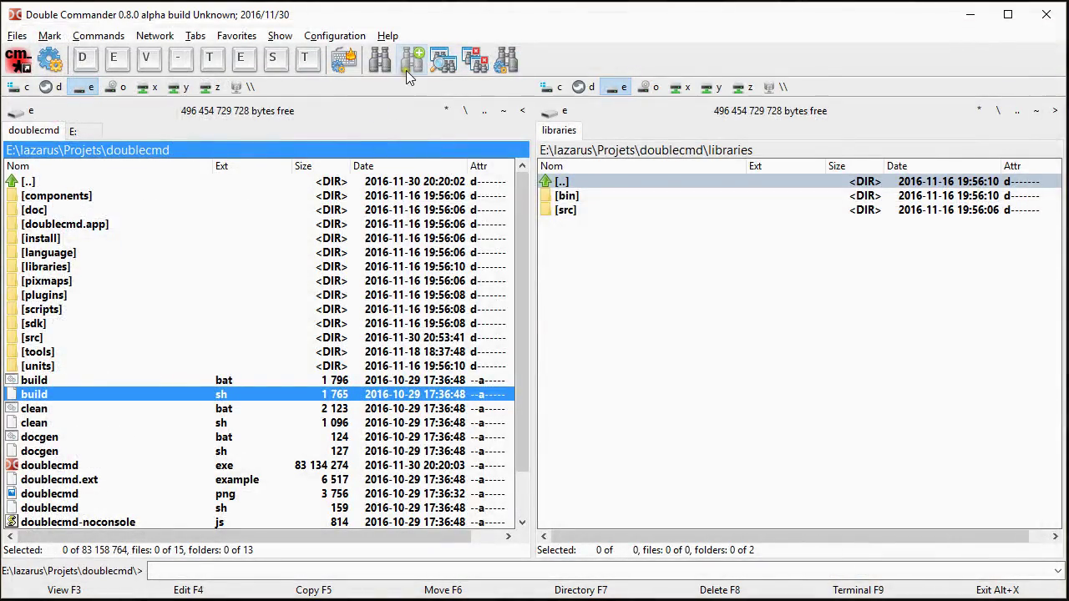
Find files matching "fe" with the standard search, close it, and reopen the search window to check its file mask
left_click(380, 66)
type("fe")
key("Return")
key("Escape")
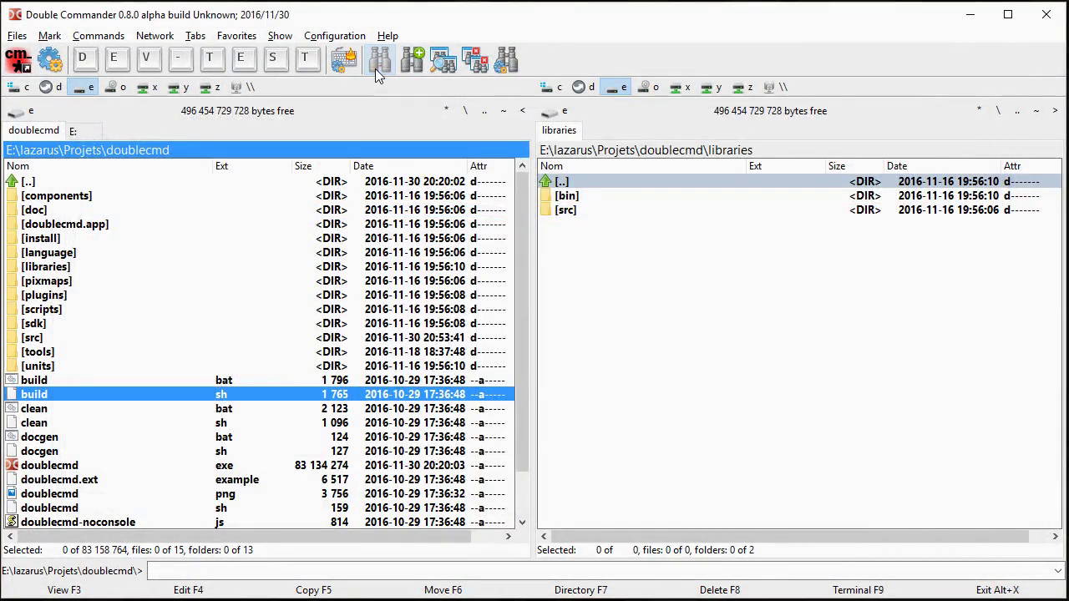
left_click(375, 69)
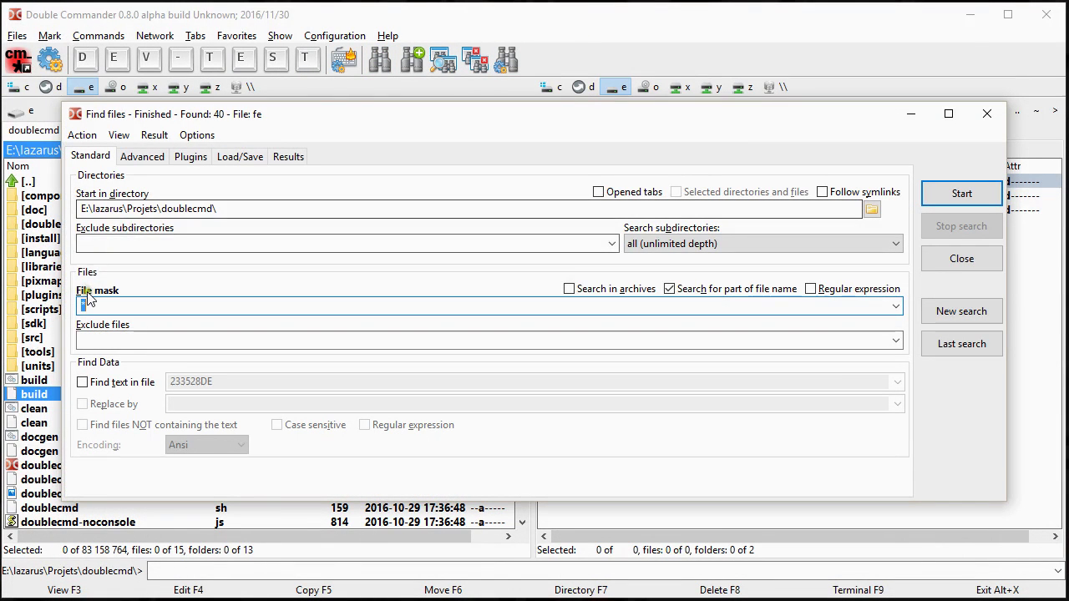
key("Escape")
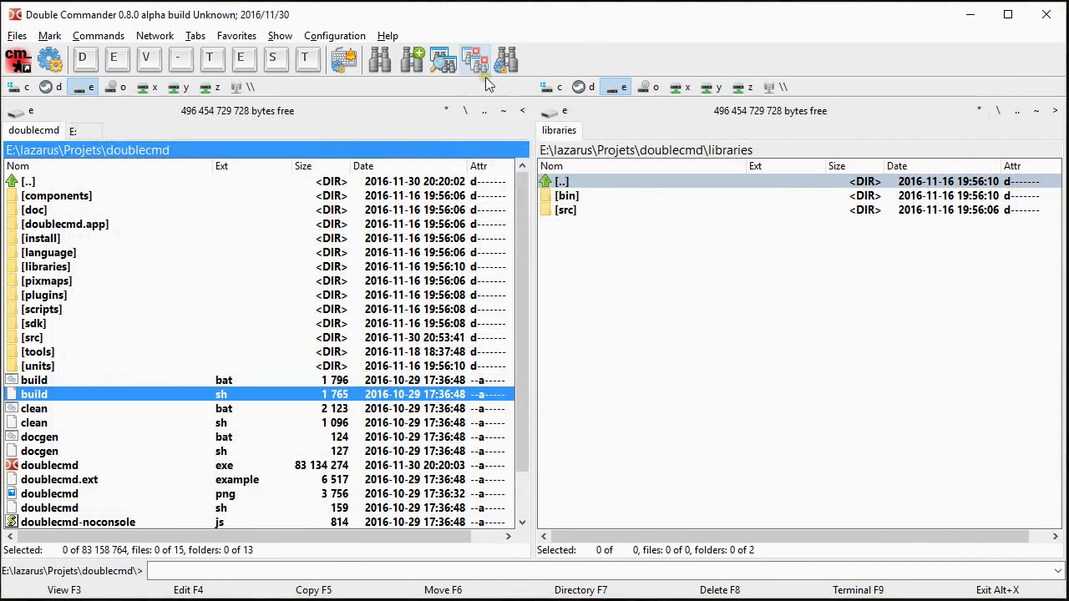
Disable the File search option "When launching file search, clear file mask filter" and save the options
left_click(501, 64)
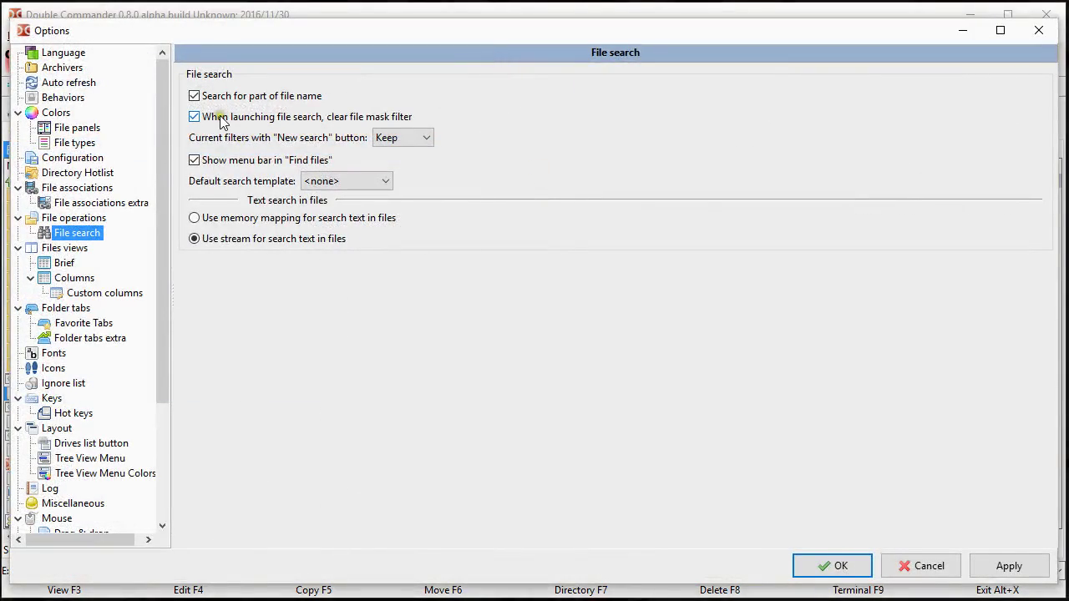
left_click(218, 119)
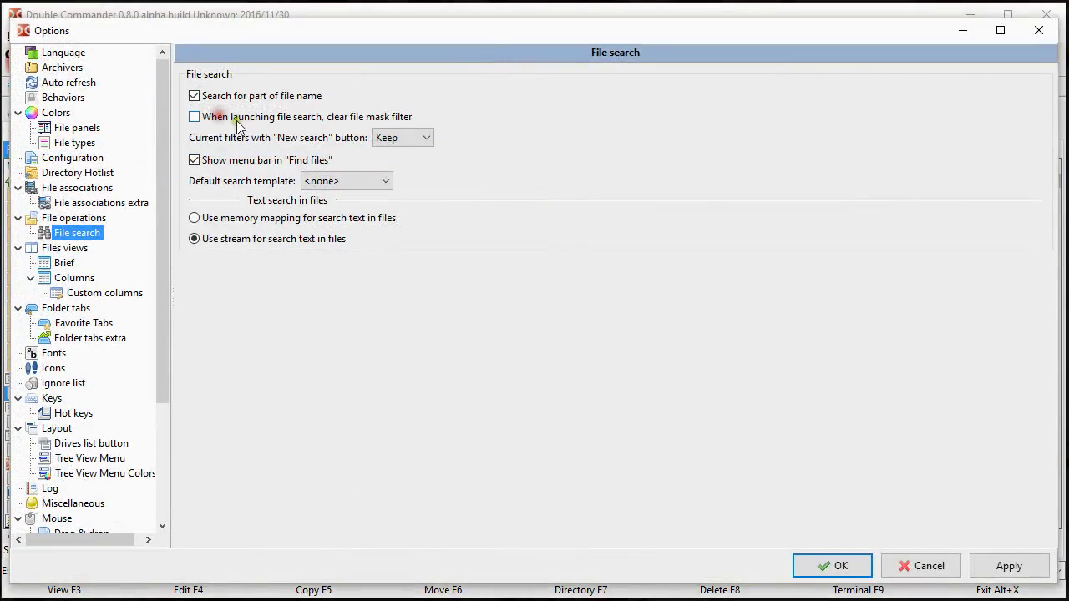
left_click(870, 567)
Find files matching "fre" in the doublecmd folder, then close and reopen the search window to check its file mask
key("alt+F7")
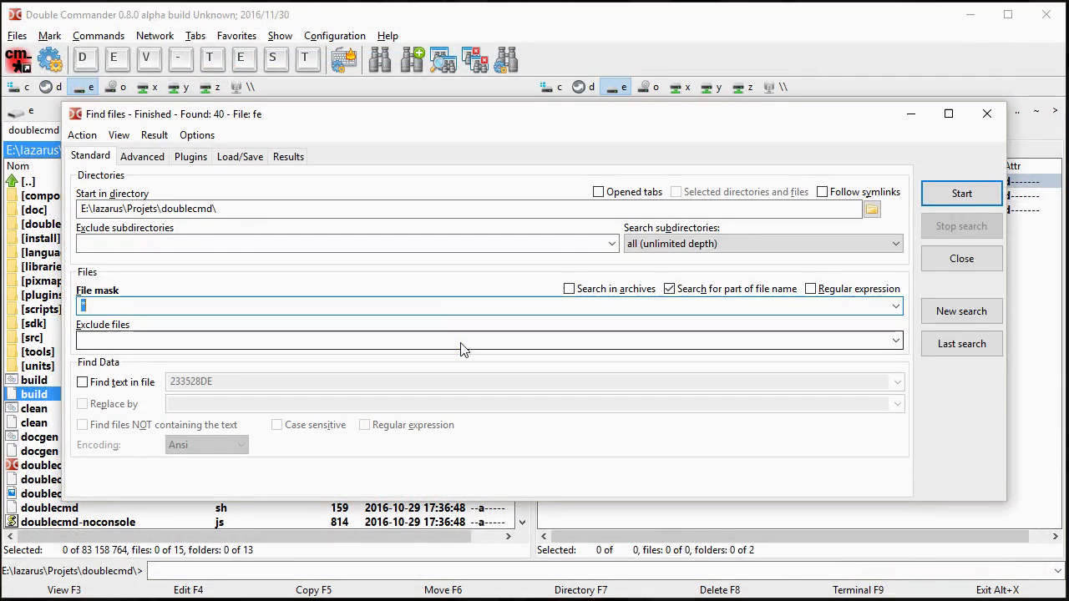
key("Return")
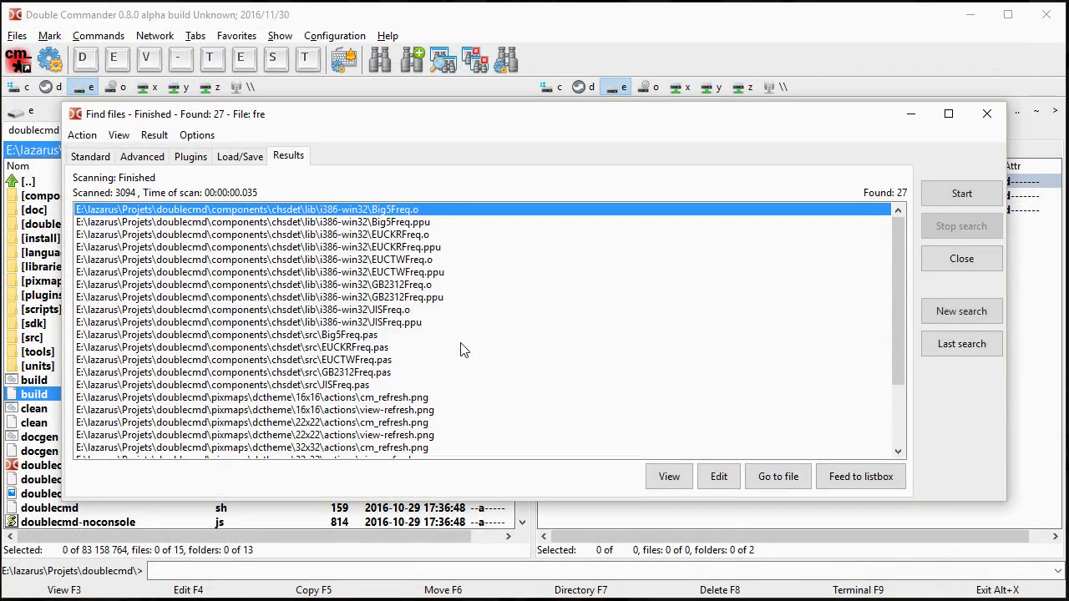
key("Escape")
key("alt+F7")
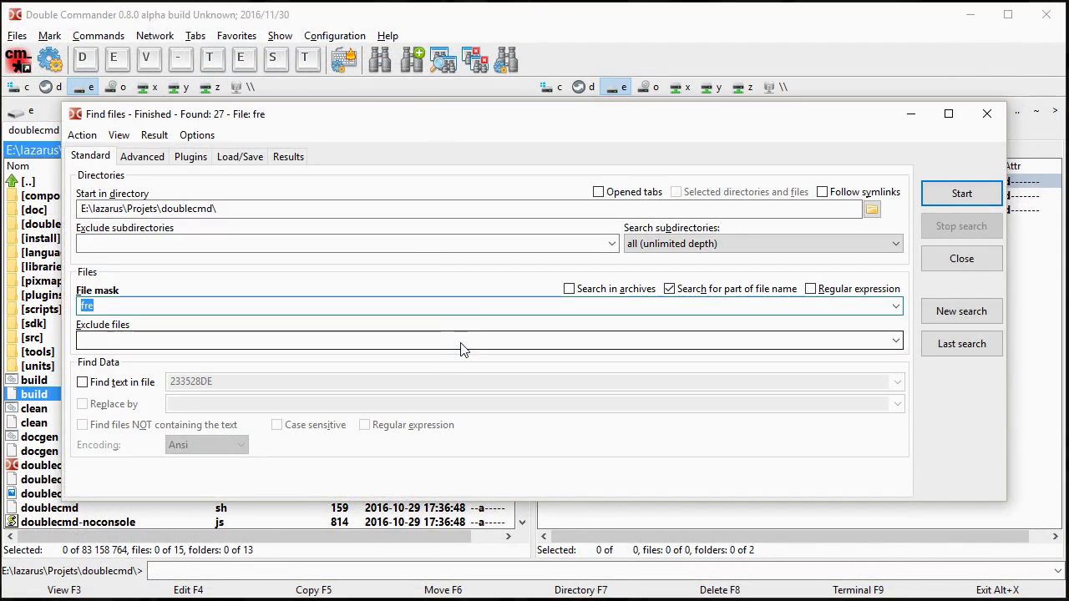
key("Escape")
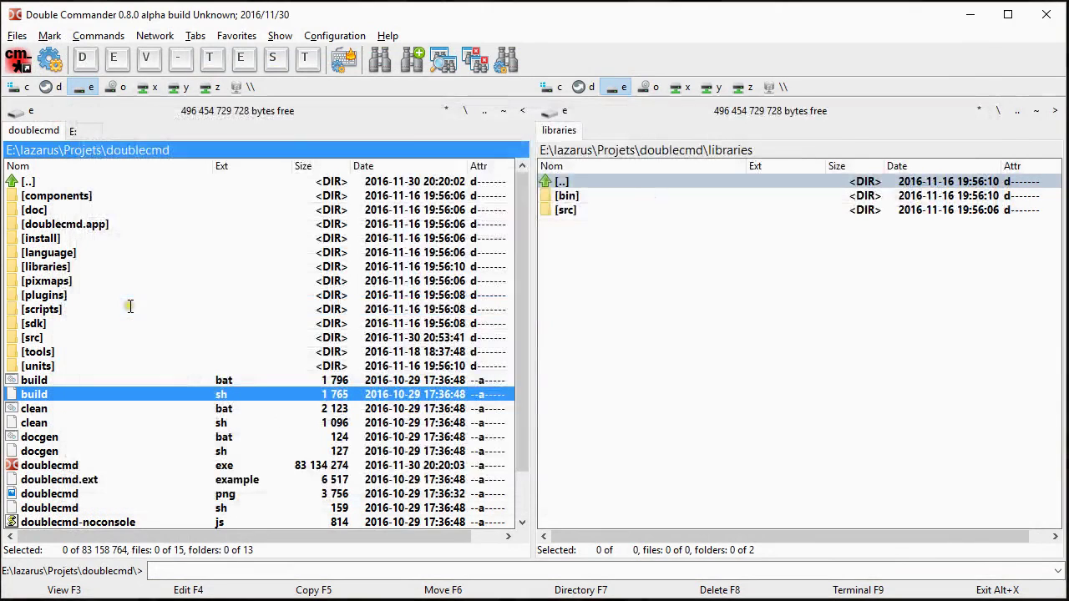
Review the "New search" filter option in the File search settings, then enter "ded" as the standard search's file mask
left_click(506, 60)
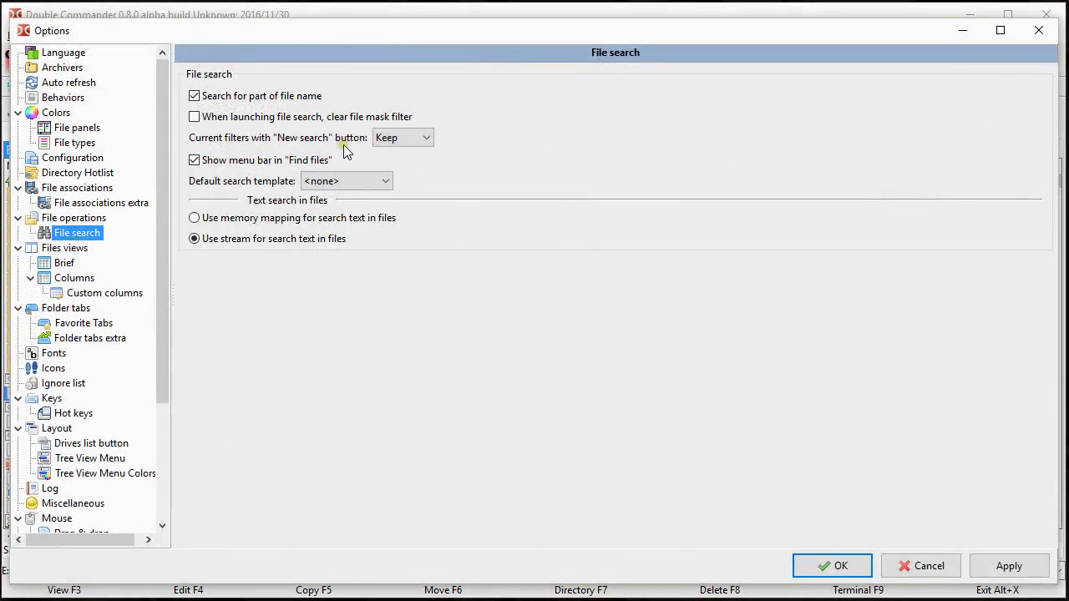
key("Escape")
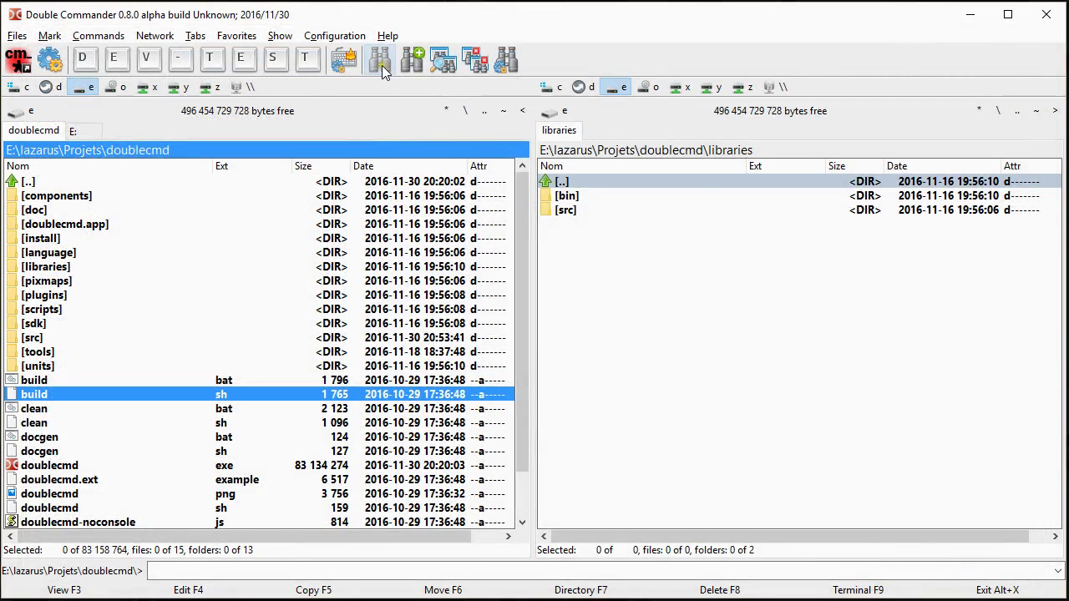
left_click(380, 60)
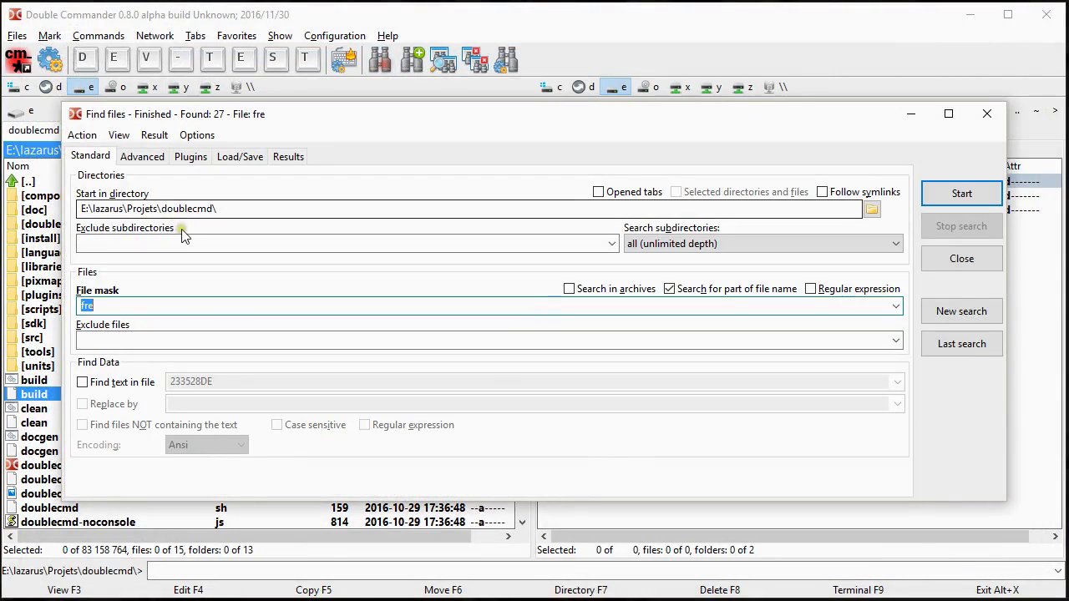
type("ded")
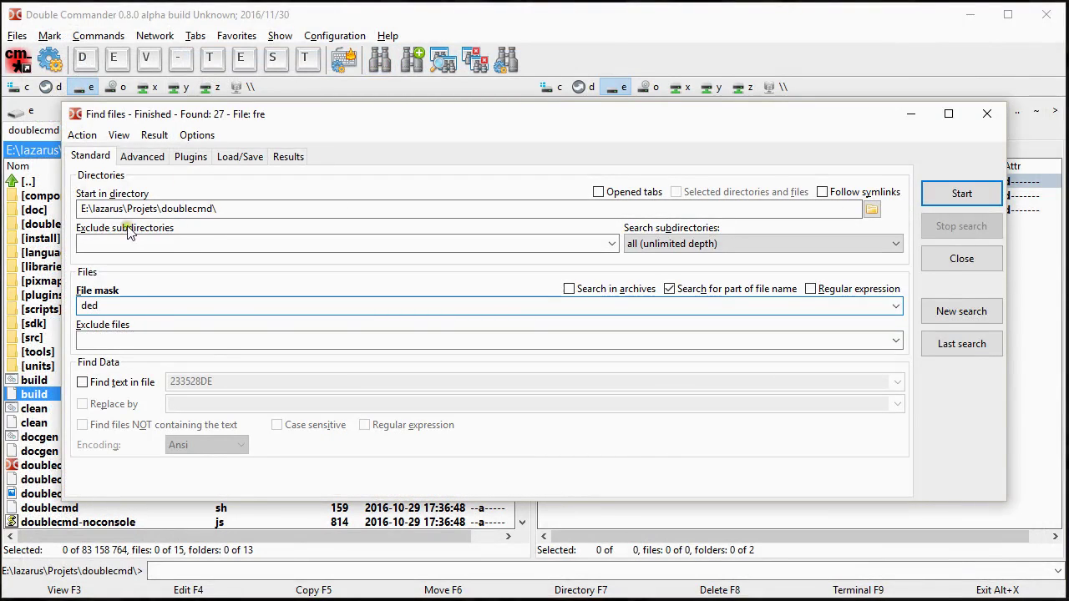
Limit the search to files not older than 1 day, sized 0 to 10 kilobytes and dated 2016-11-30, and run it
left_click(142, 156)
left_click(76, 190)
left_click(76, 235)
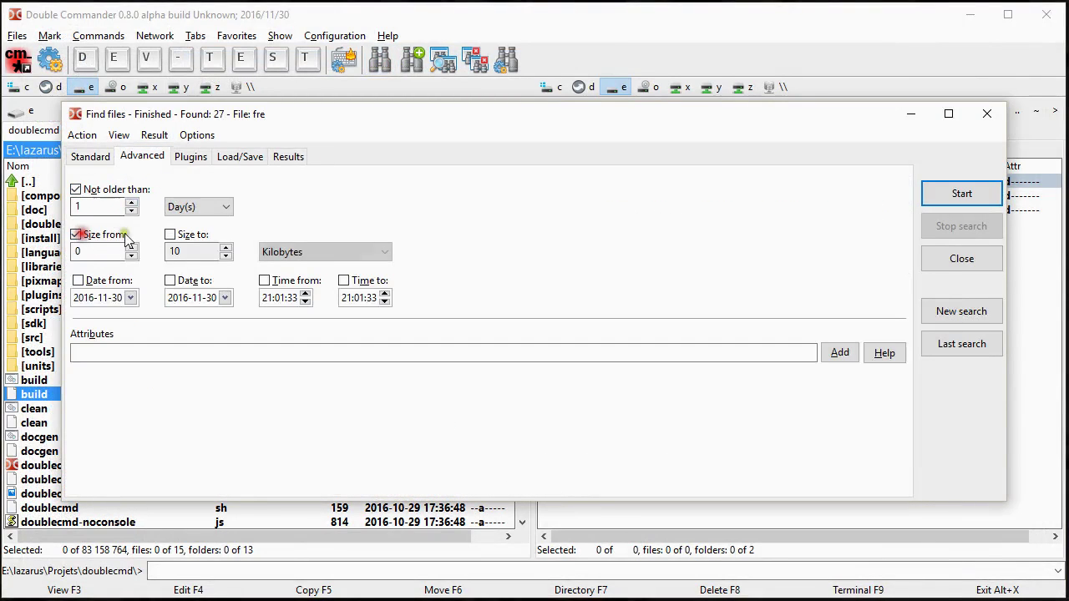
left_click(170, 235)
left_click(169, 281)
left_click(78, 281)
left_click(955, 203)
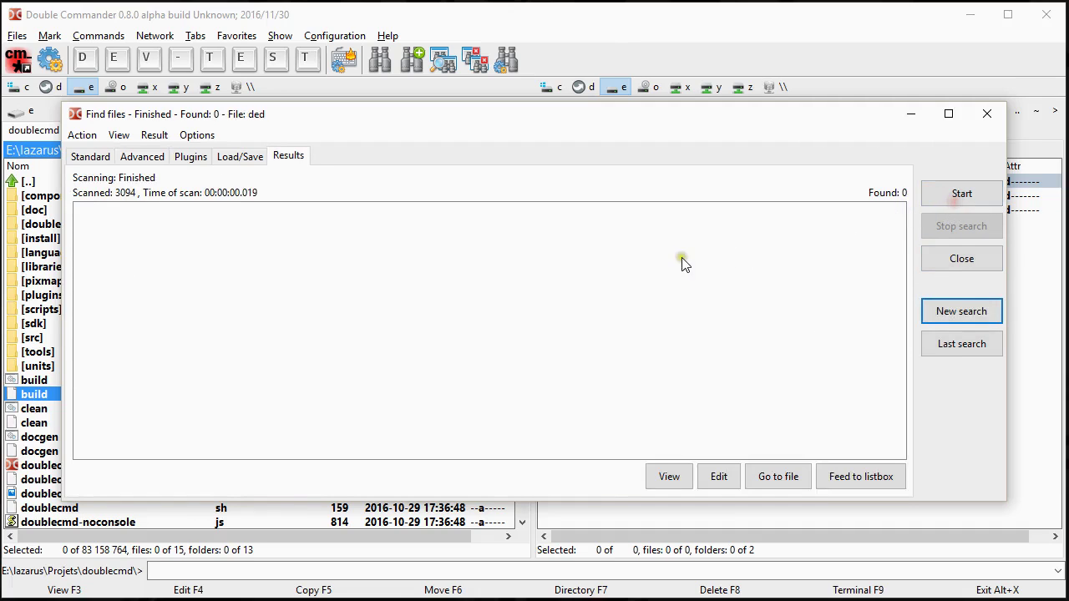
Begin a new search, check the state of its advanced filters, and close the search window
left_click(951, 311)
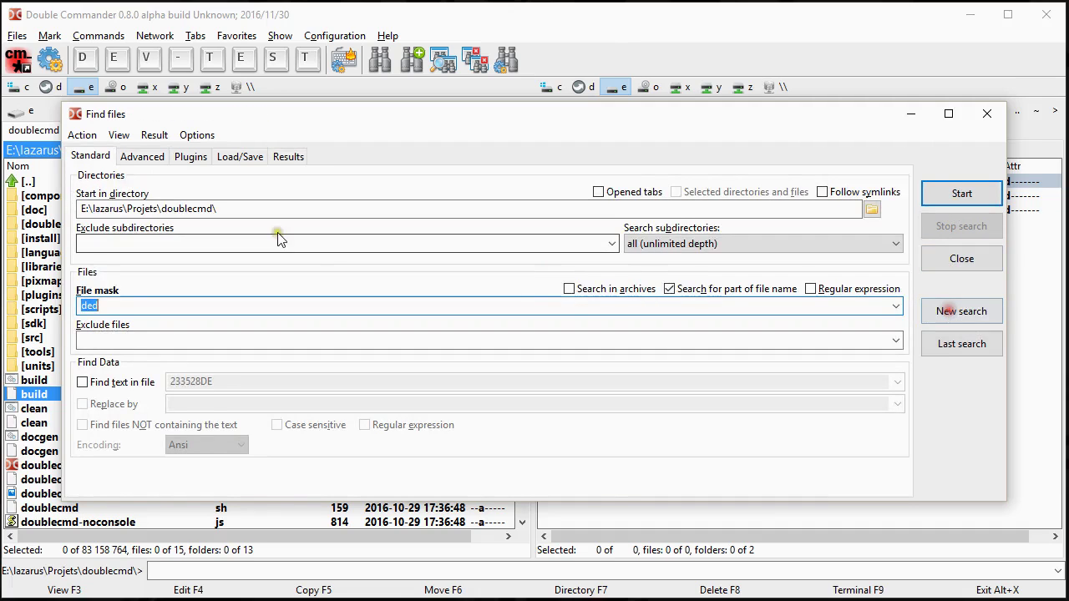
left_click(135, 158)
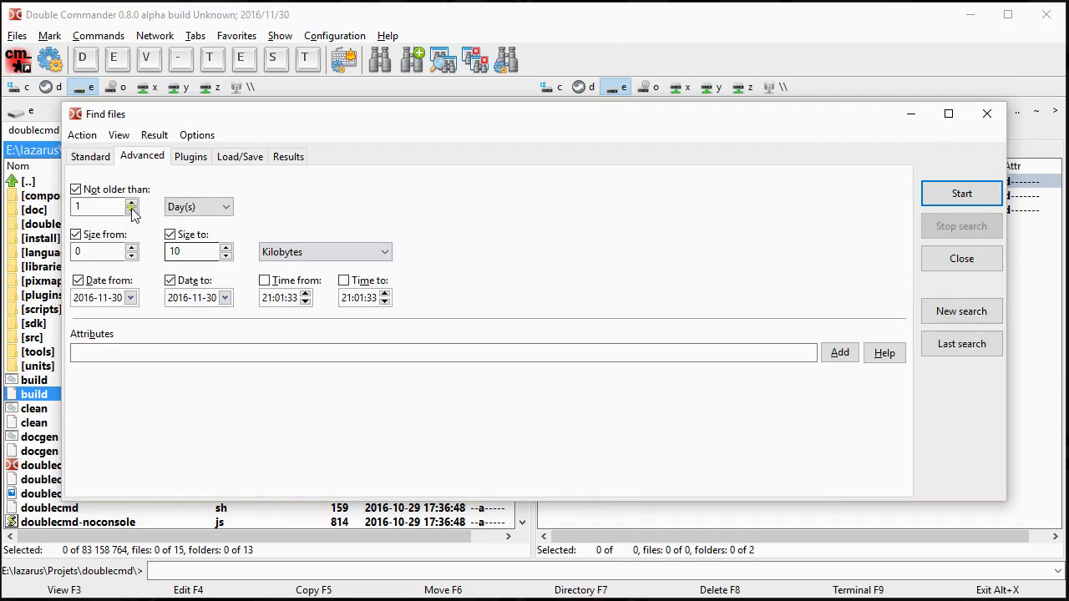
left_click(961, 259)
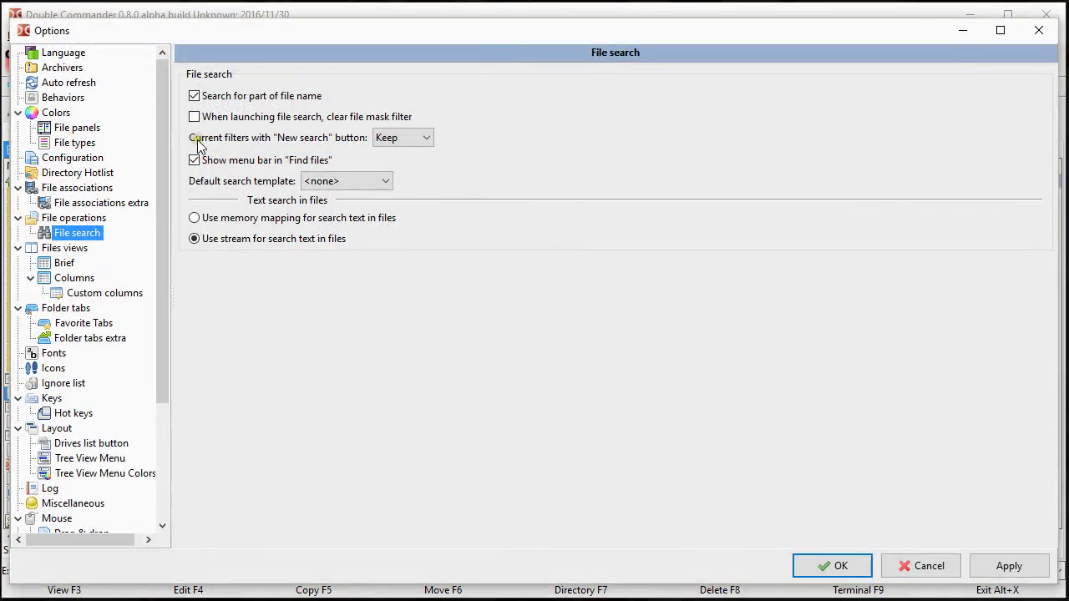
Set the File search option for current filters with the "New search" button to Clear and save it
left_click(400, 140)
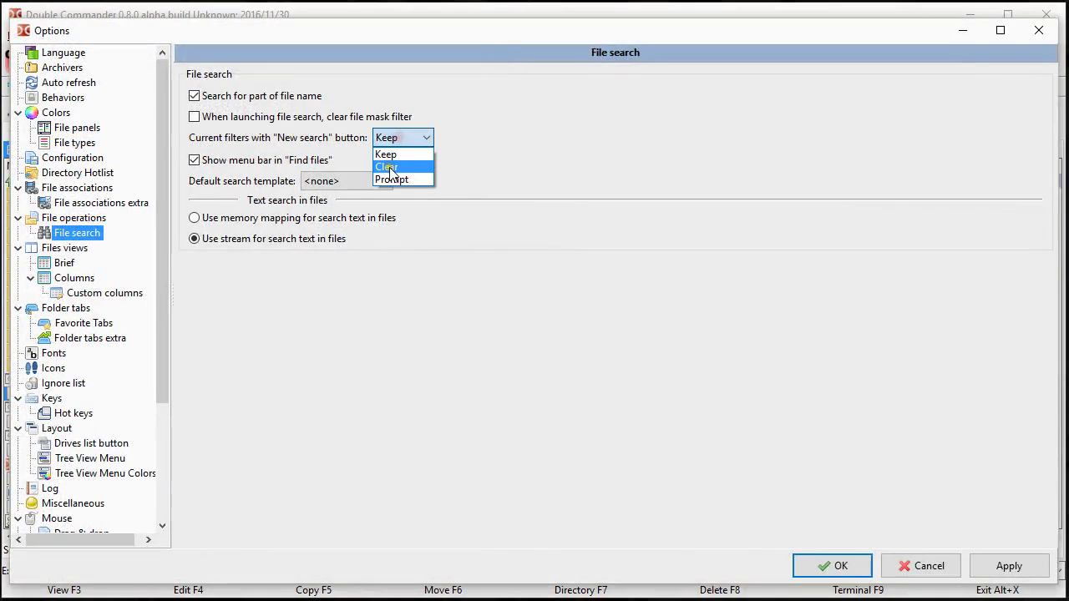
left_click(396, 168)
left_click(843, 566)
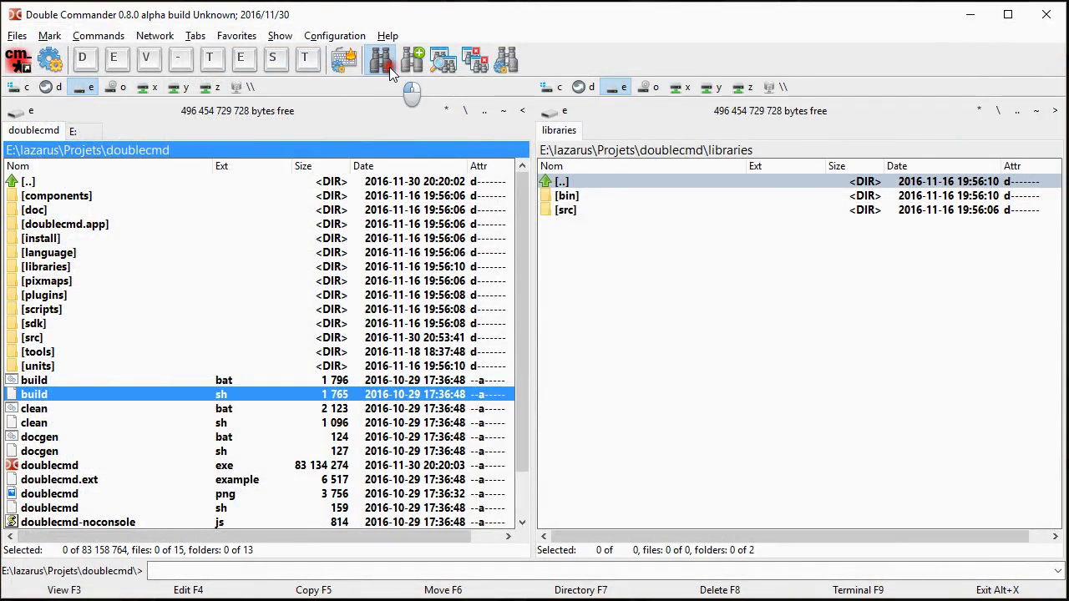
Use the standard search to find files matching "fra" in the doublecmd folder
left_click(389, 66)
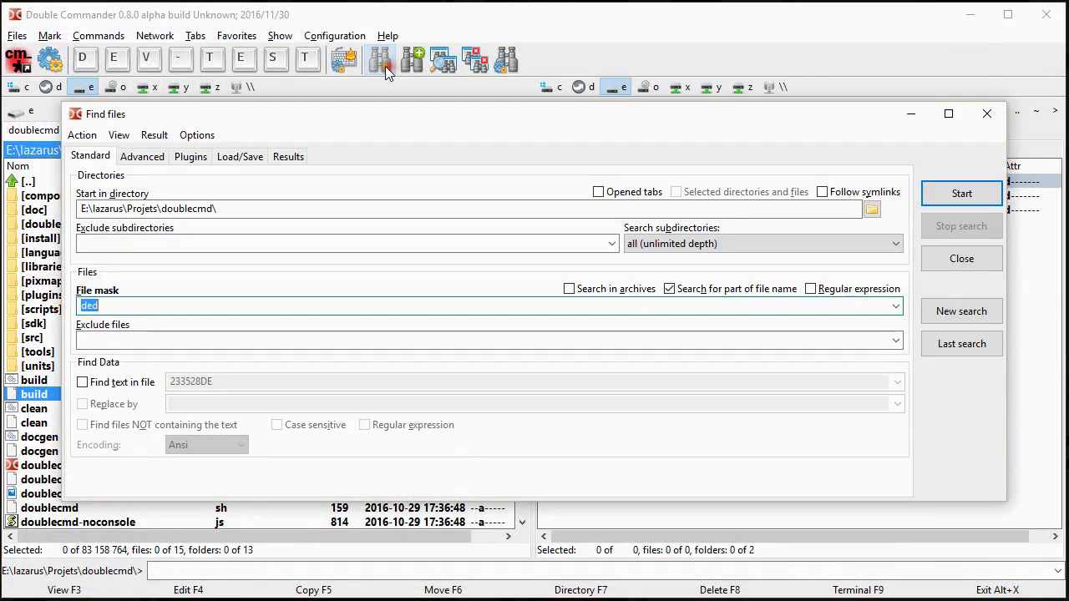
type("fra")
key("Return")
Enable the age, minimum and maximum size, start and end date, and start time filters, then rerun the "fra" search
left_click(142, 156)
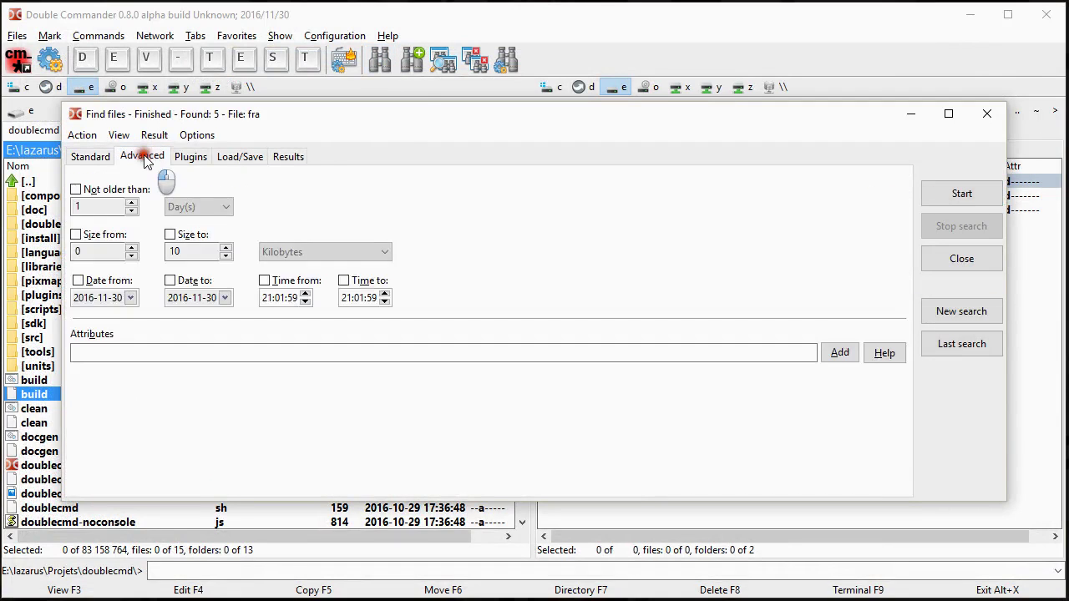
left_click(94, 235)
left_click(172, 235)
left_click(175, 282)
left_click(279, 281)
left_click(92, 281)
left_click(106, 189)
left_click(90, 156)
left_click(963, 194)
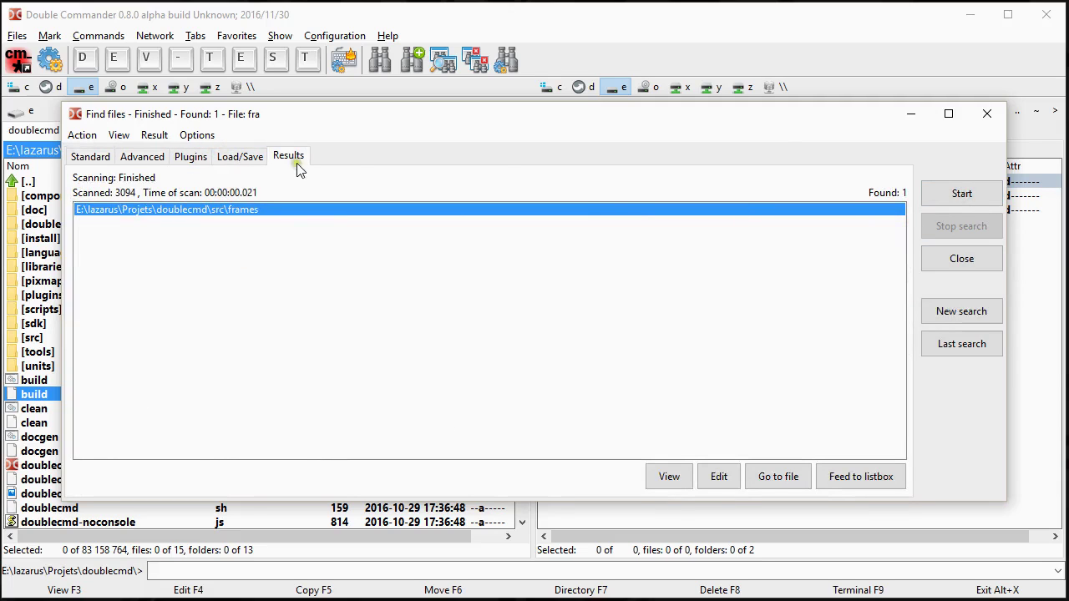
Begin another new search, check whether the advanced filters and file mask were cleared, and close the search window
left_click(961, 311)
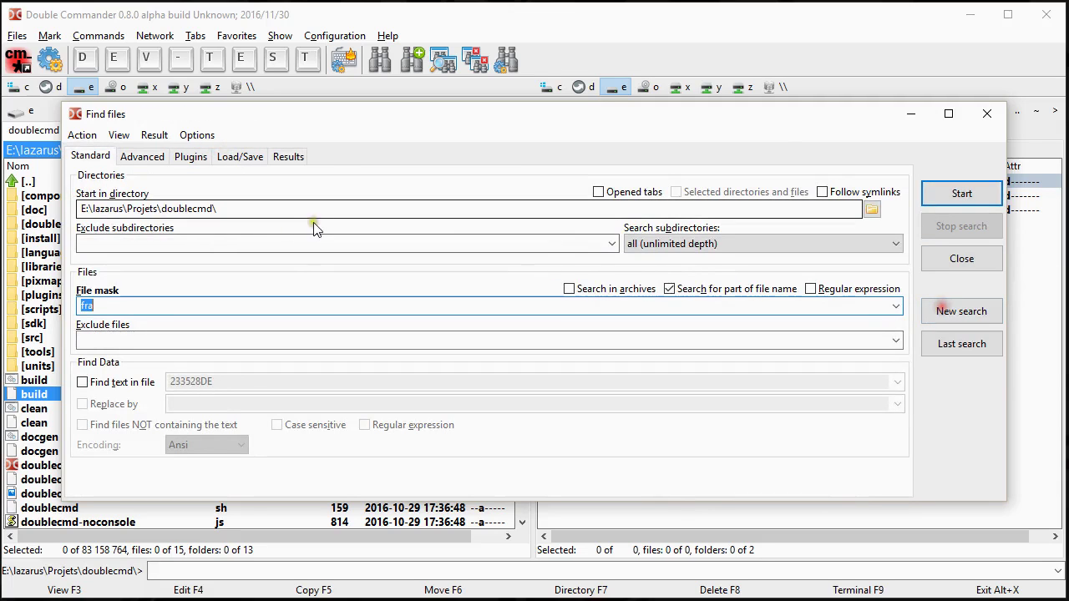
left_click(138, 156)
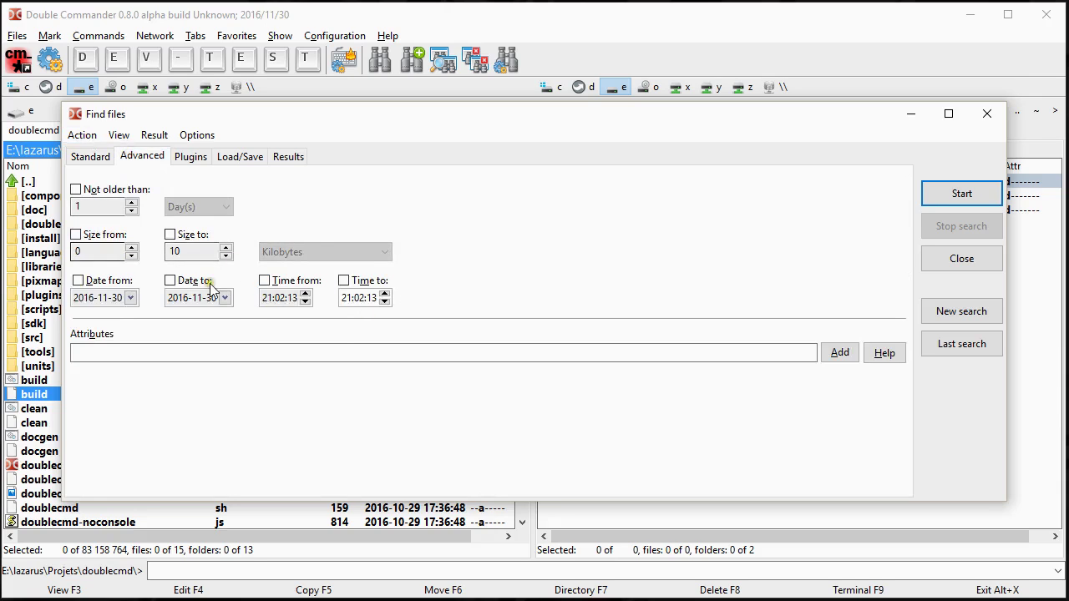
left_click(90, 157)
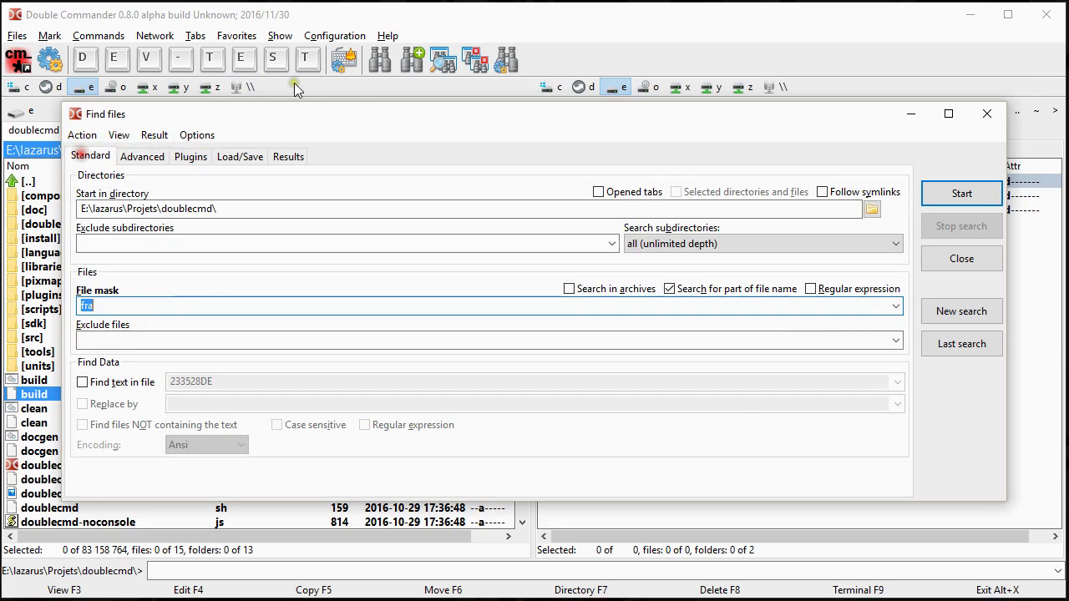
left_click(976, 115)
Set the File search option for current filters with the "New search" button back to Keep and save it
left_click(515, 61)
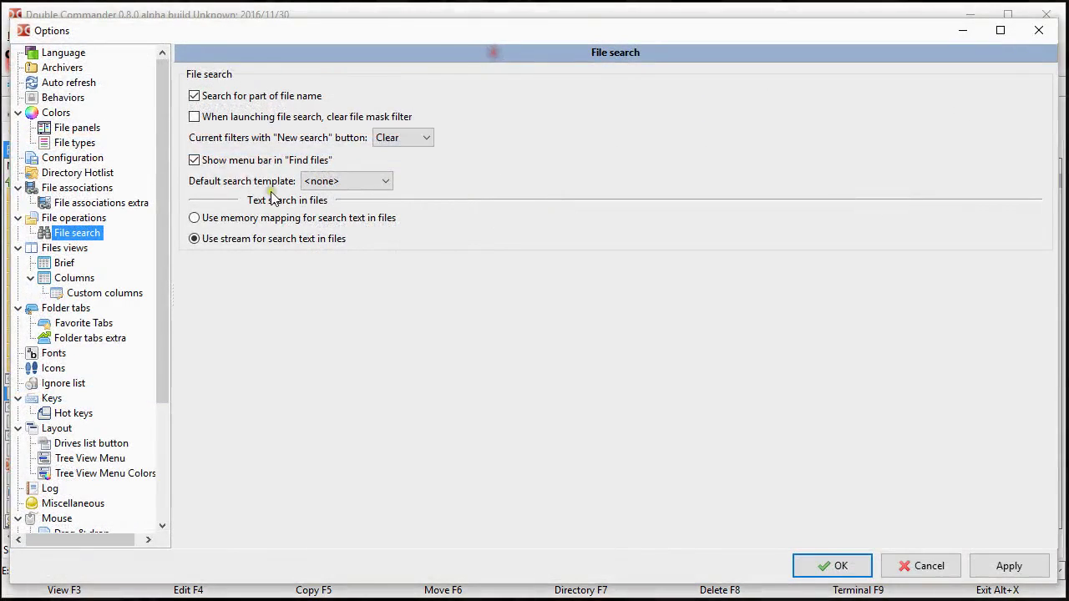
left_click(409, 140)
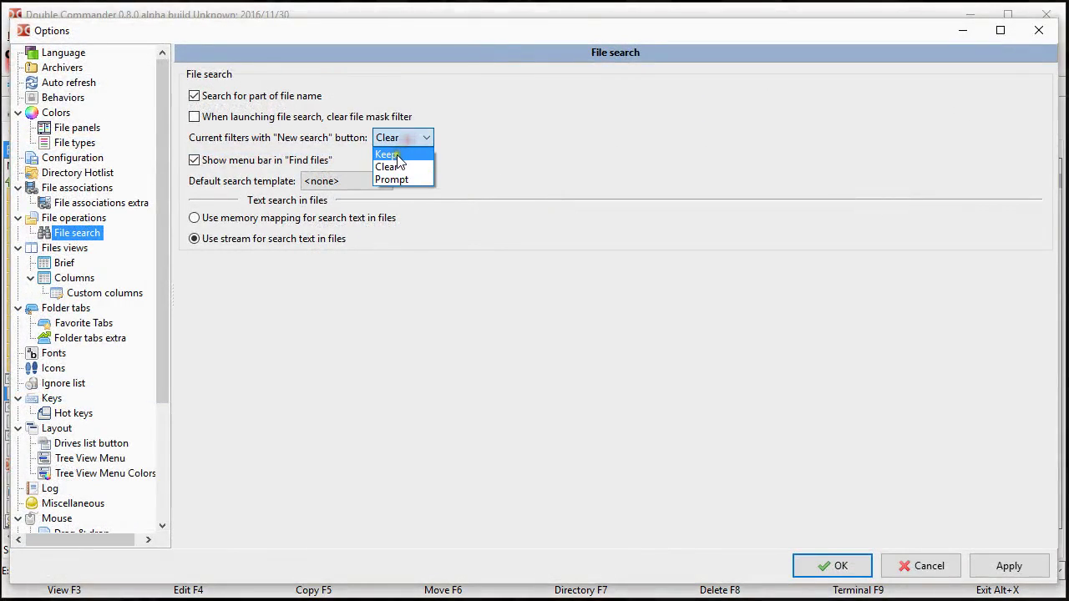
left_click(392, 154)
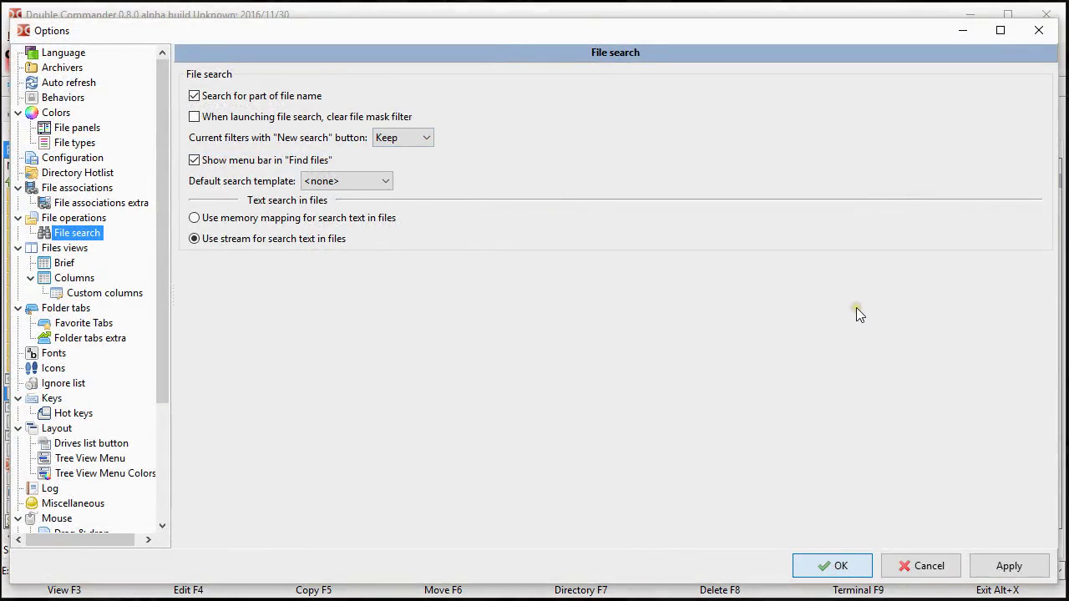
key("Return")
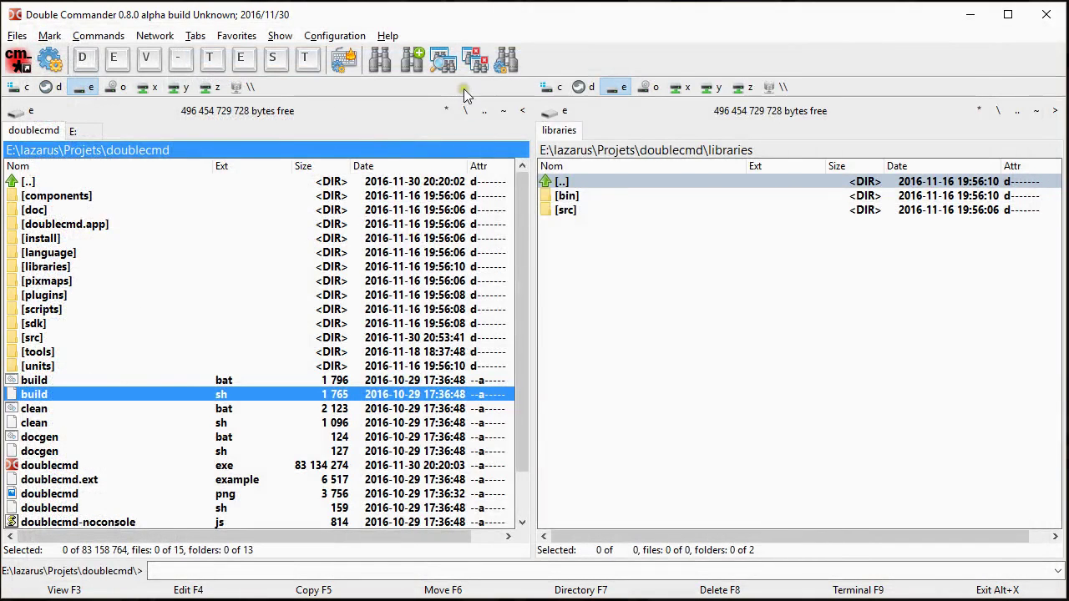
Reopen the standard search window and examine its "New search (clear filters)" action and shortcut
left_click(385, 66)
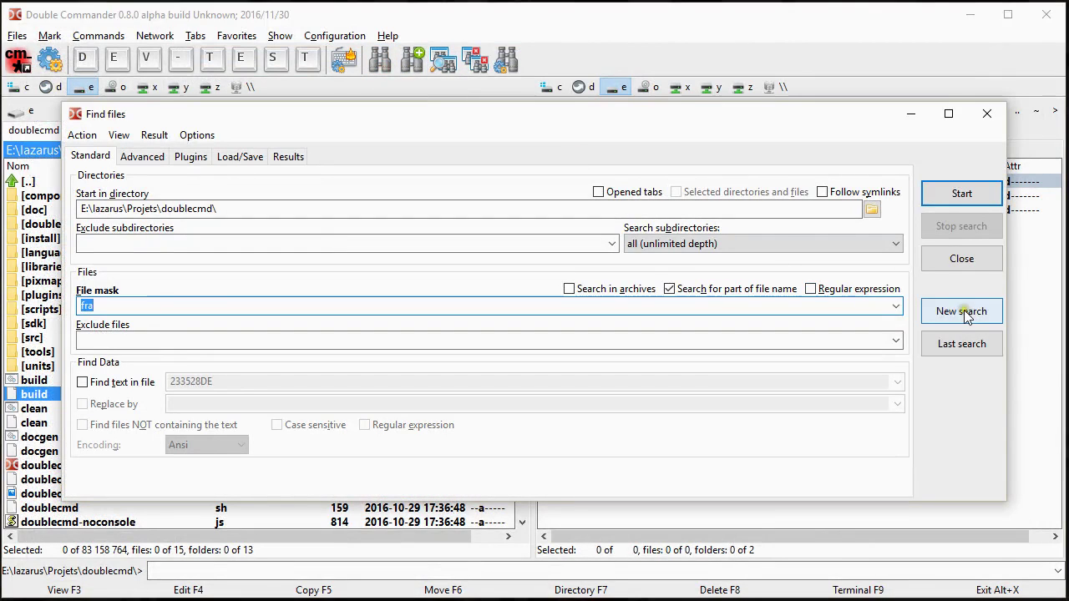
left_click(82, 136)
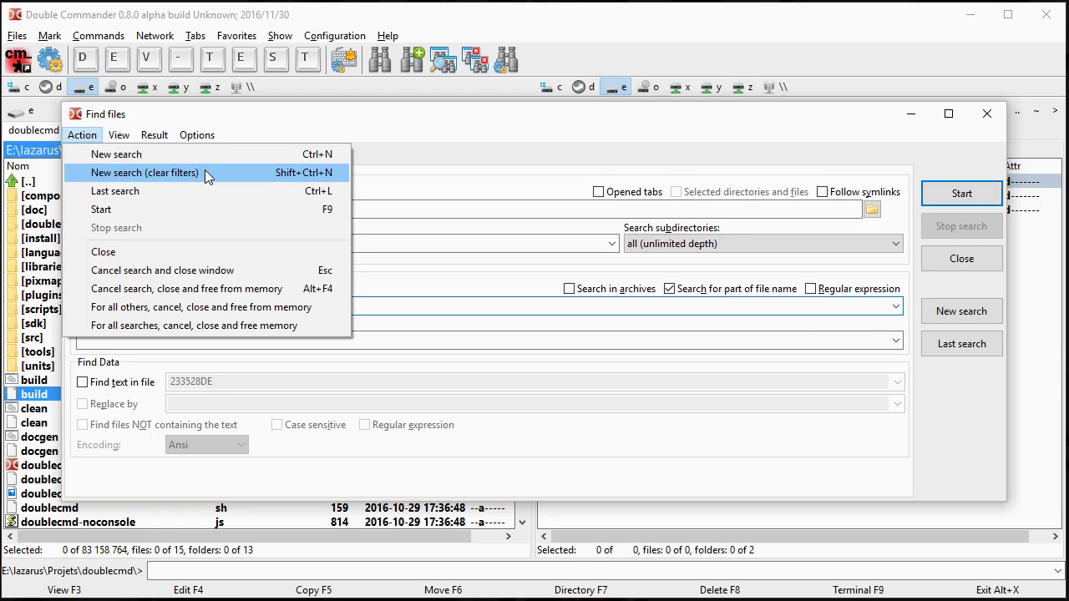
left_click(294, 172)
left_click(335, 172)
Review the "Show menu bar in Find files" setting in the File search options and leave without saving
left_click(510, 65)
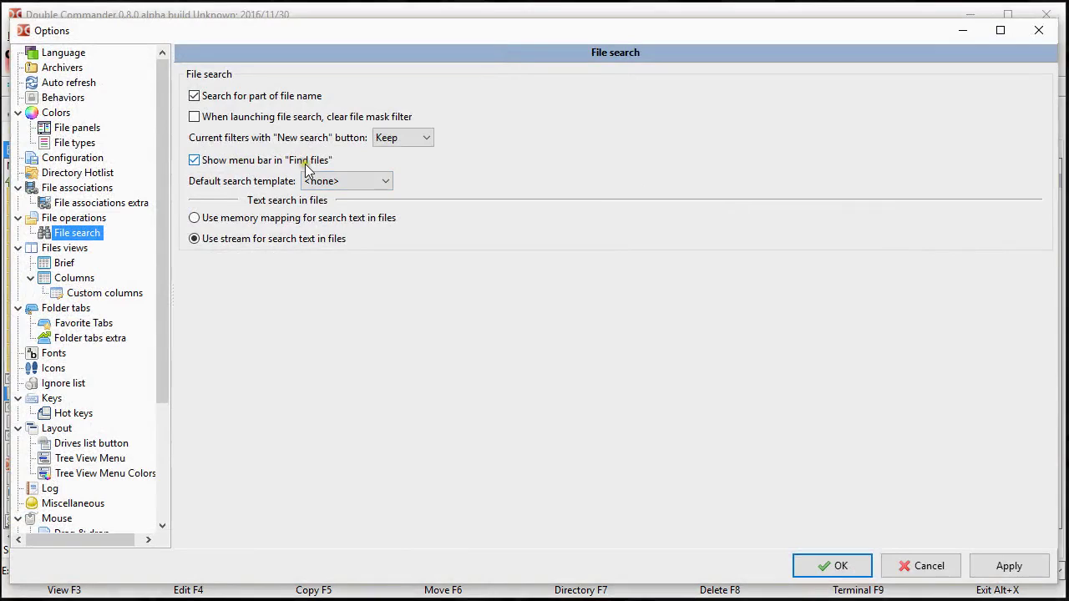
left_click(929, 566)
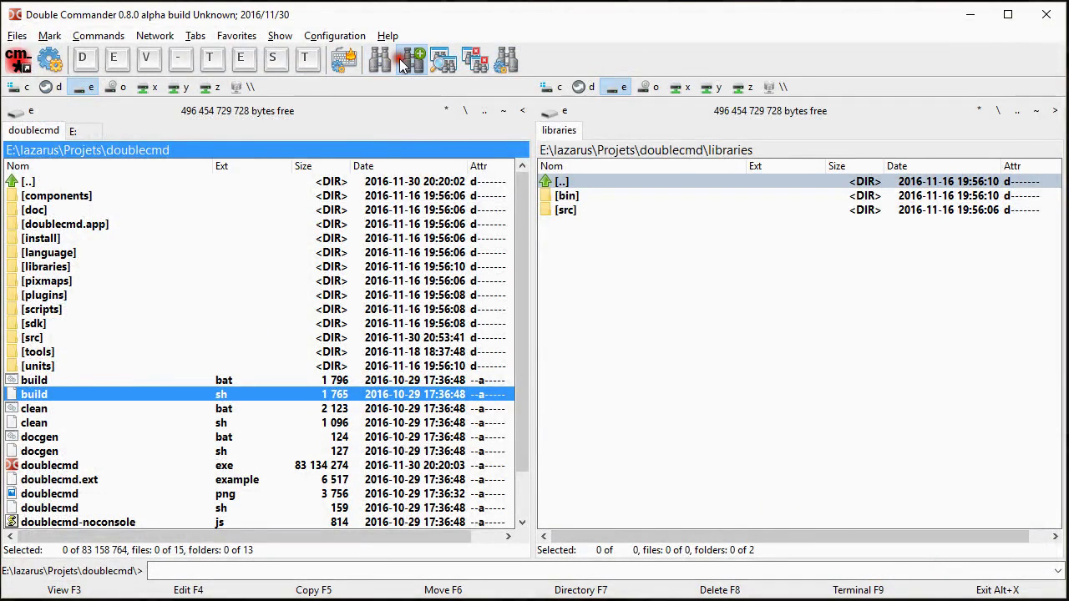
Open another search instance, close it, and bring back the existing "fra" search from the current search instances
left_click(392, 59)
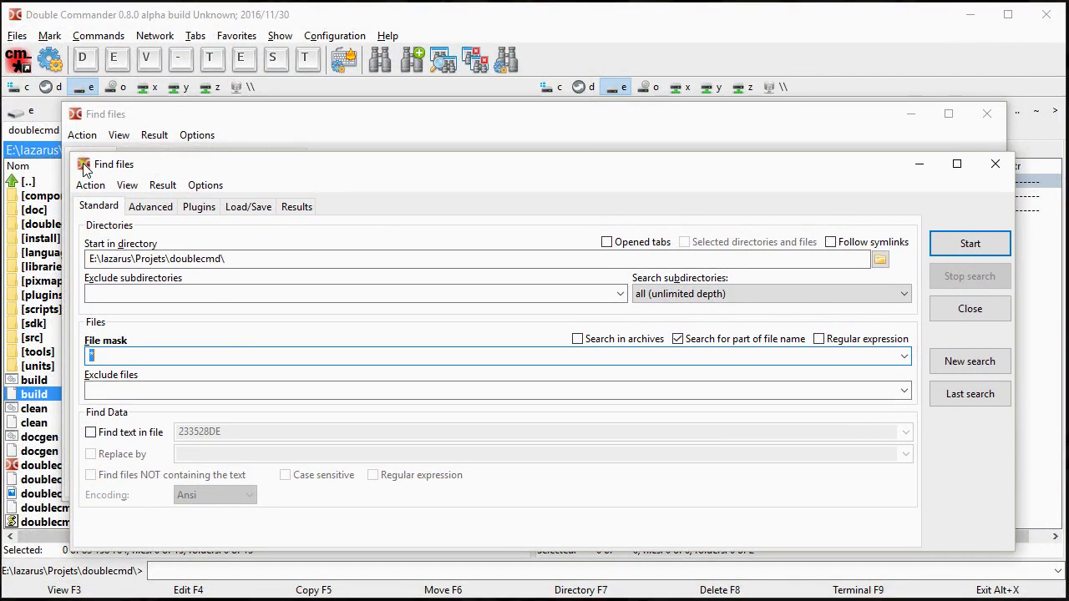
left_click(84, 167)
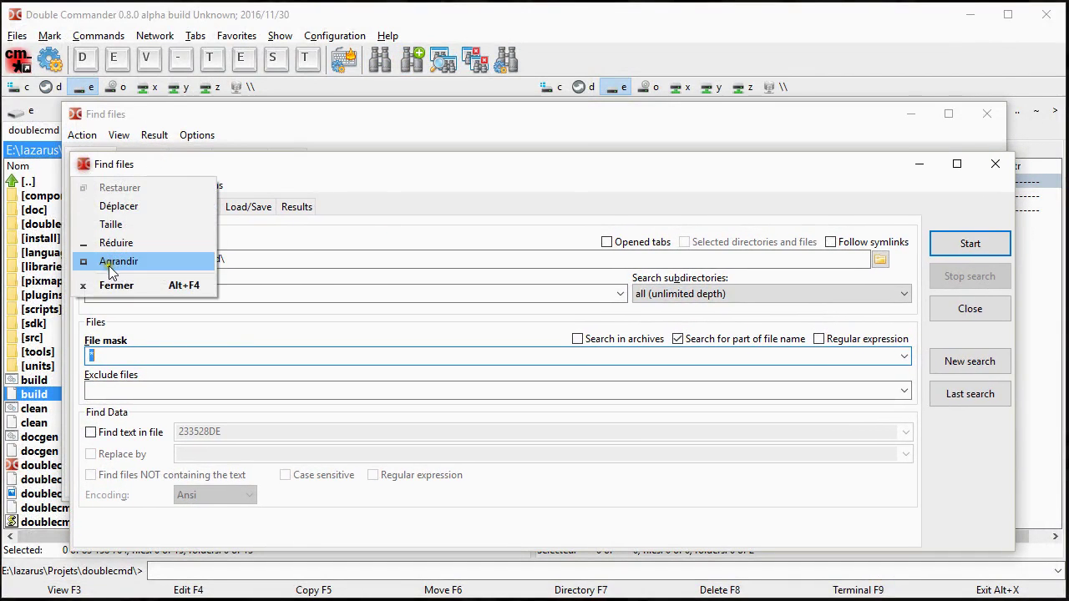
left_click(105, 280)
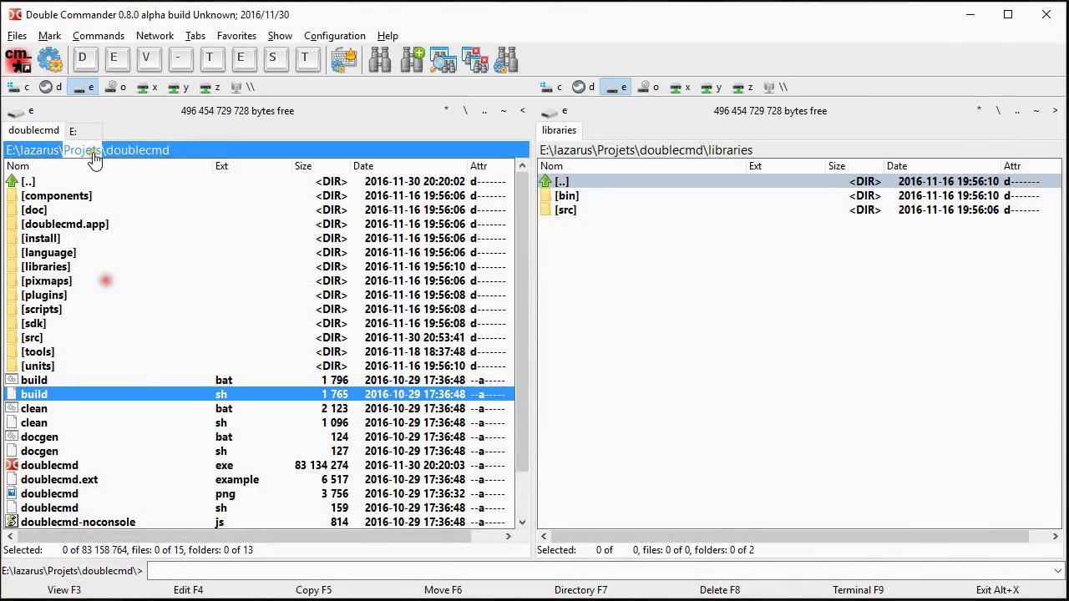
left_click(442, 60)
double_click(405, 278)
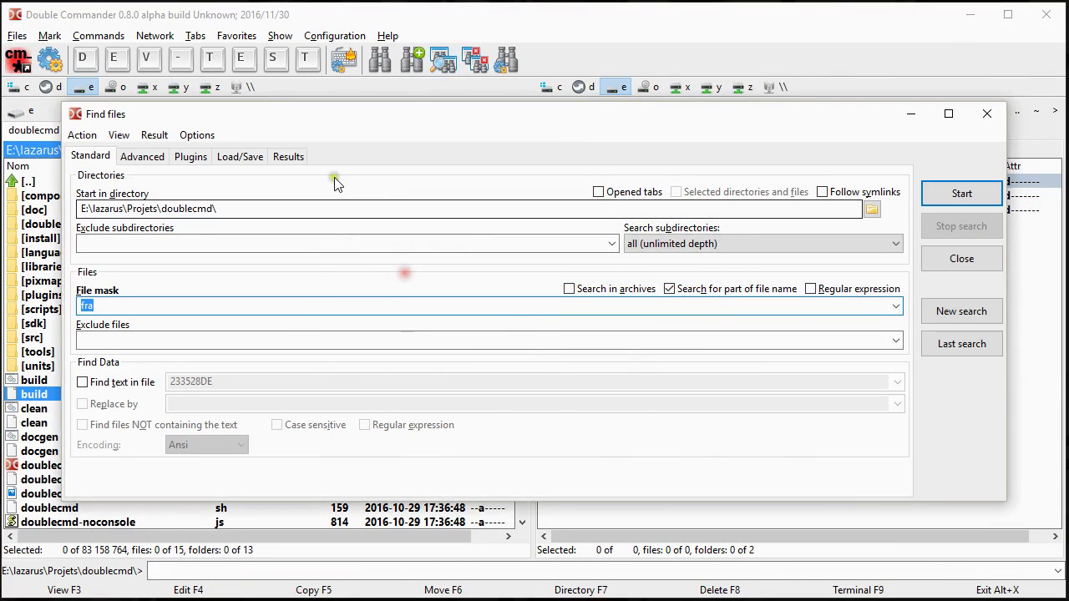
Examine the commands offered by the Find files menu bar, including the page navigation commands
left_click(87, 139)
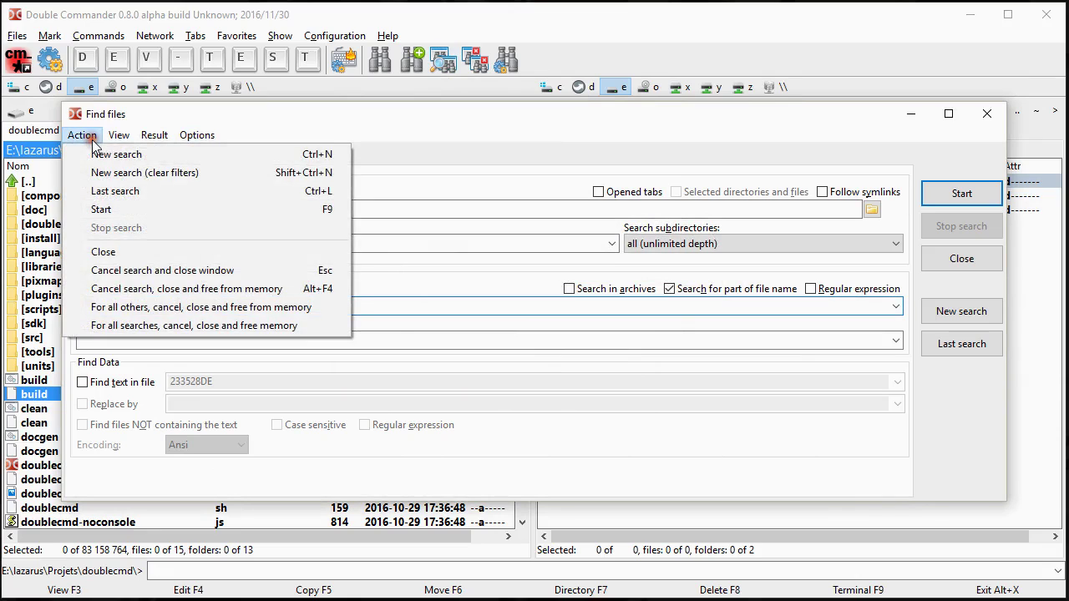
mouse_move(194, 140)
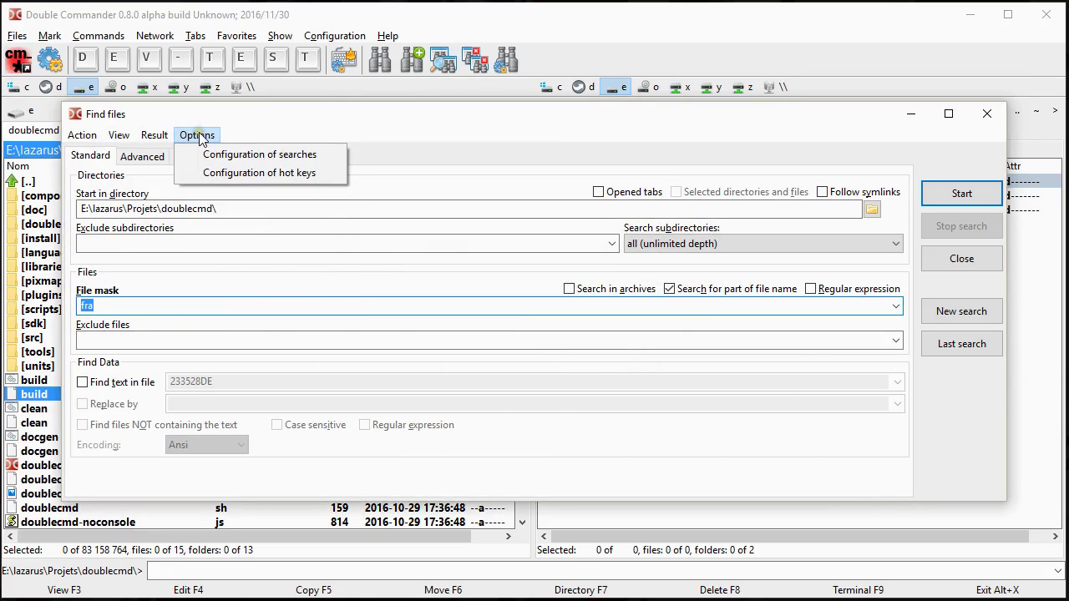
mouse_move(82, 136)
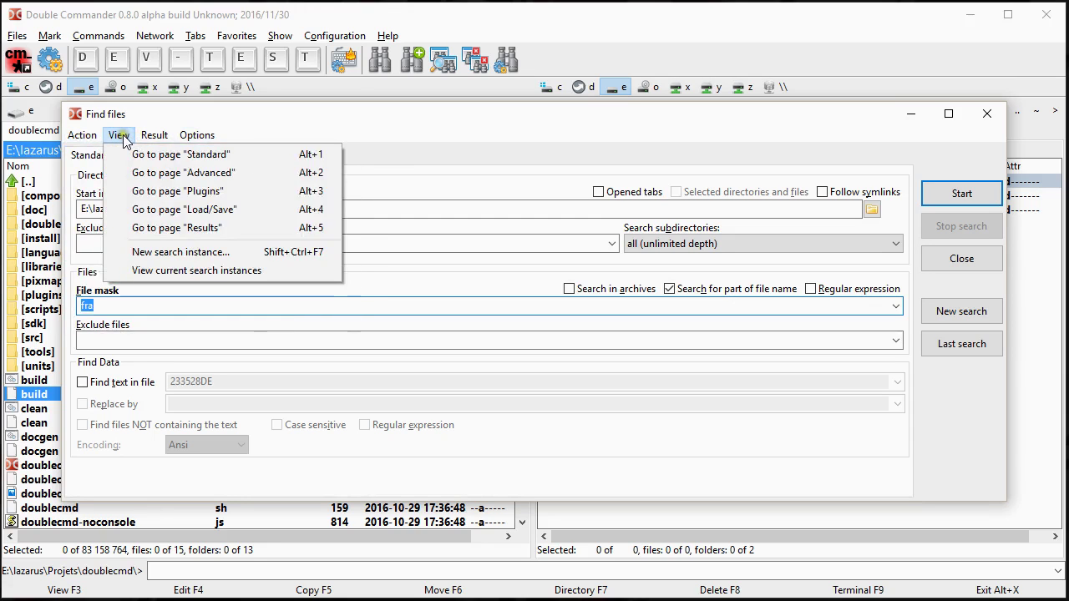
mouse_move(155, 139)
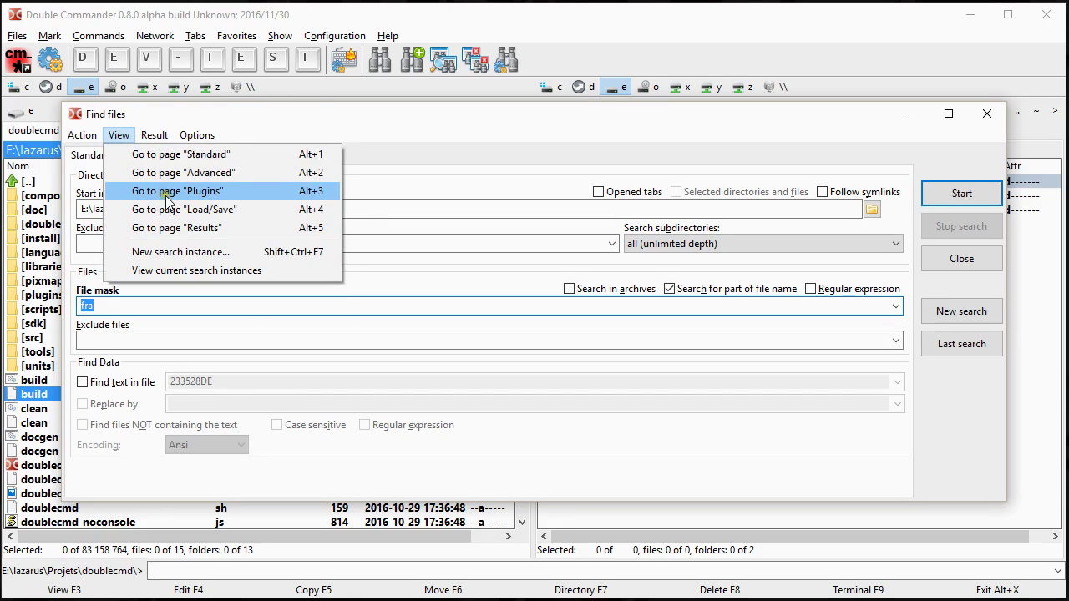
left_click(177, 116)
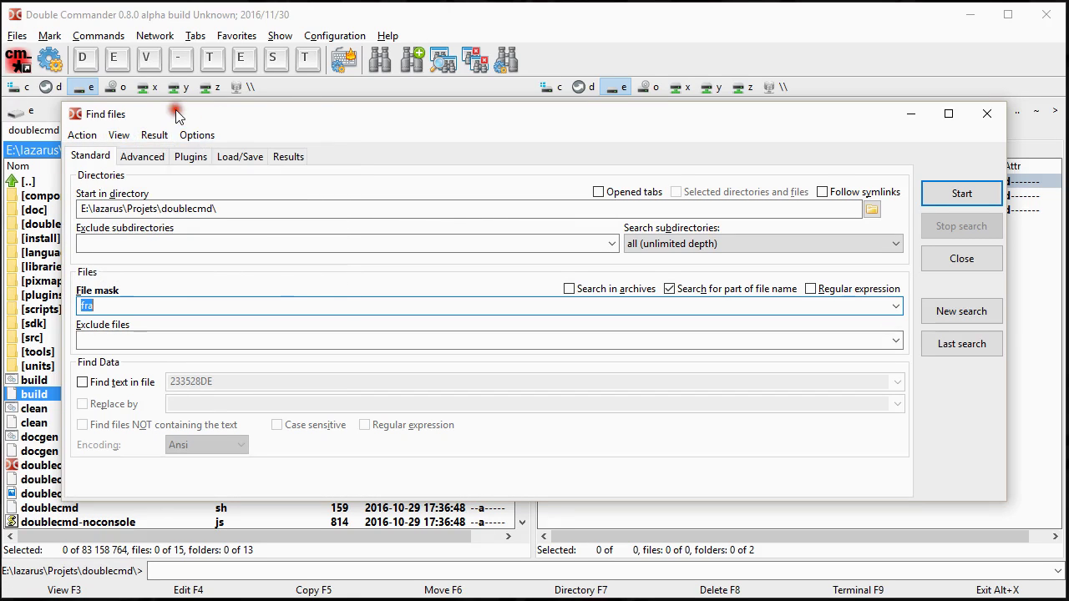
Check the shortcuts for the Find files pages and use them to view Advanced, Load/Save and Results
left_click(118, 136)
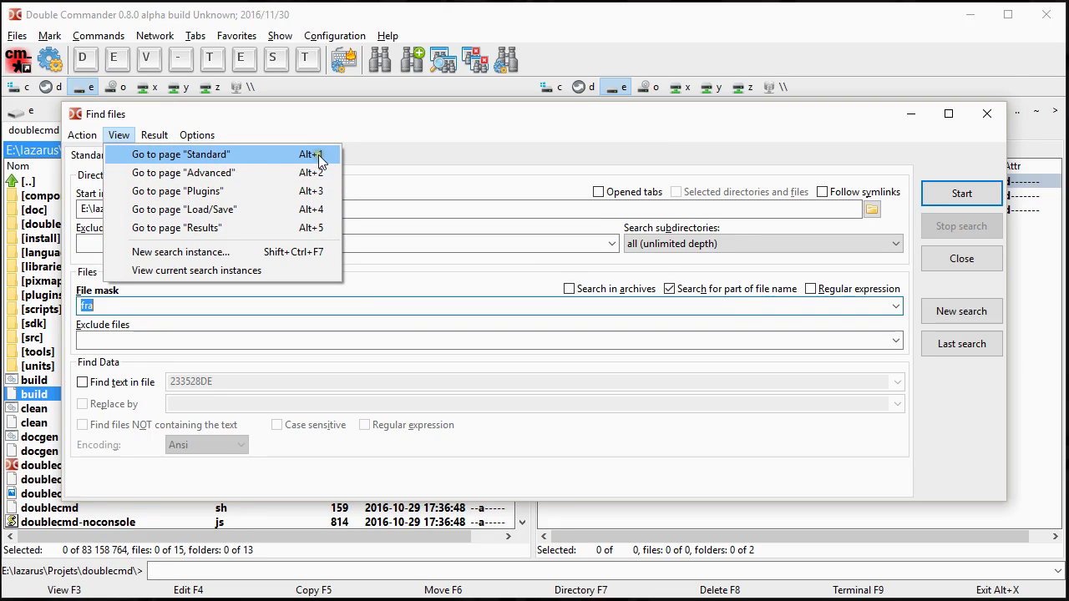
left_click(318, 116)
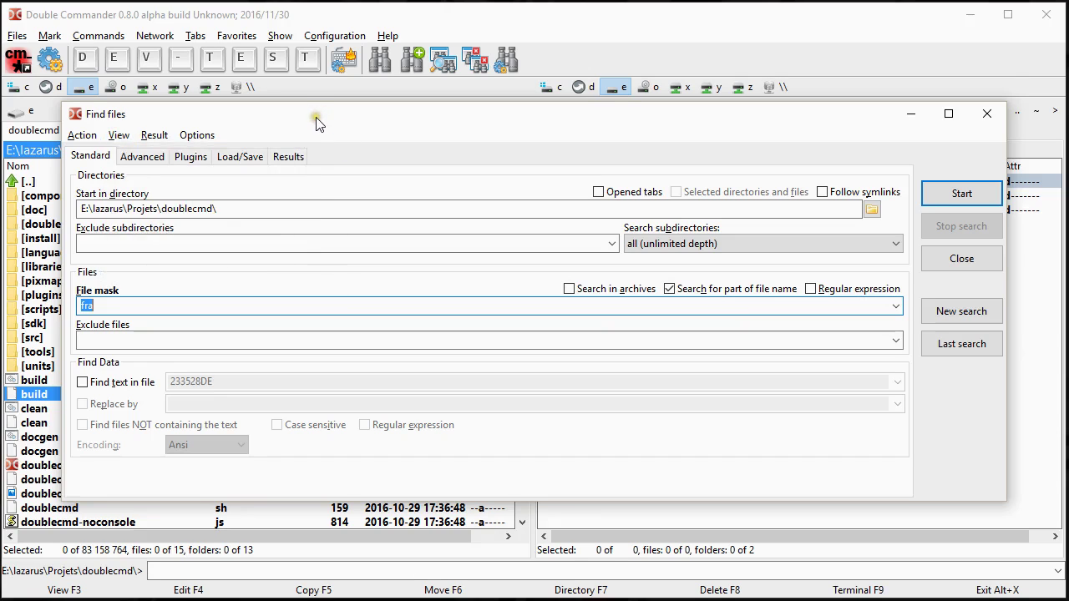
key("alt+2")
key("alt+4")
key("alt+5")
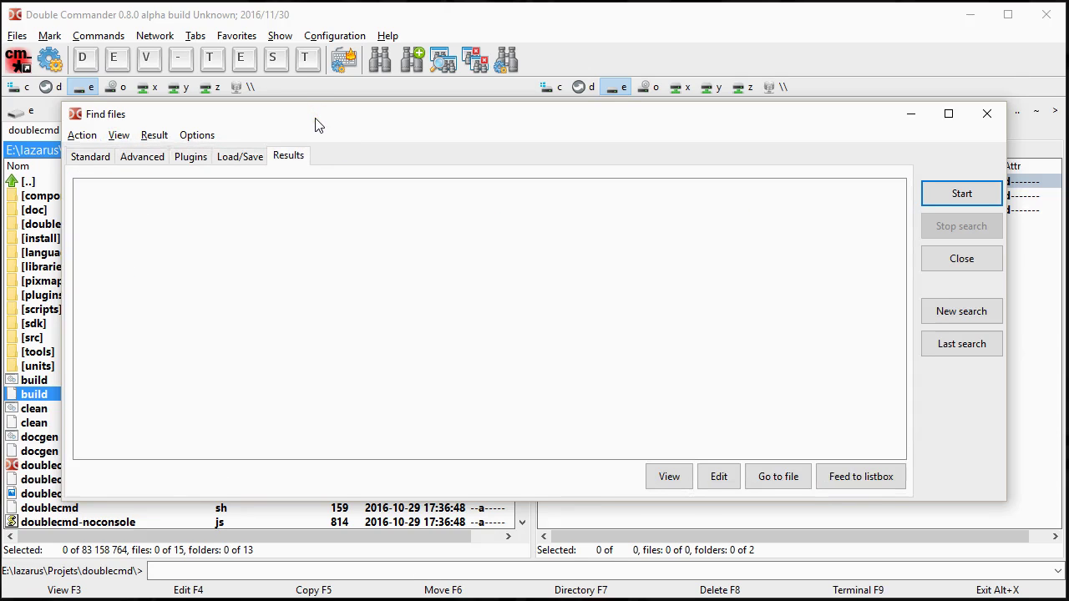
key("alt+2")
key("alt+4")
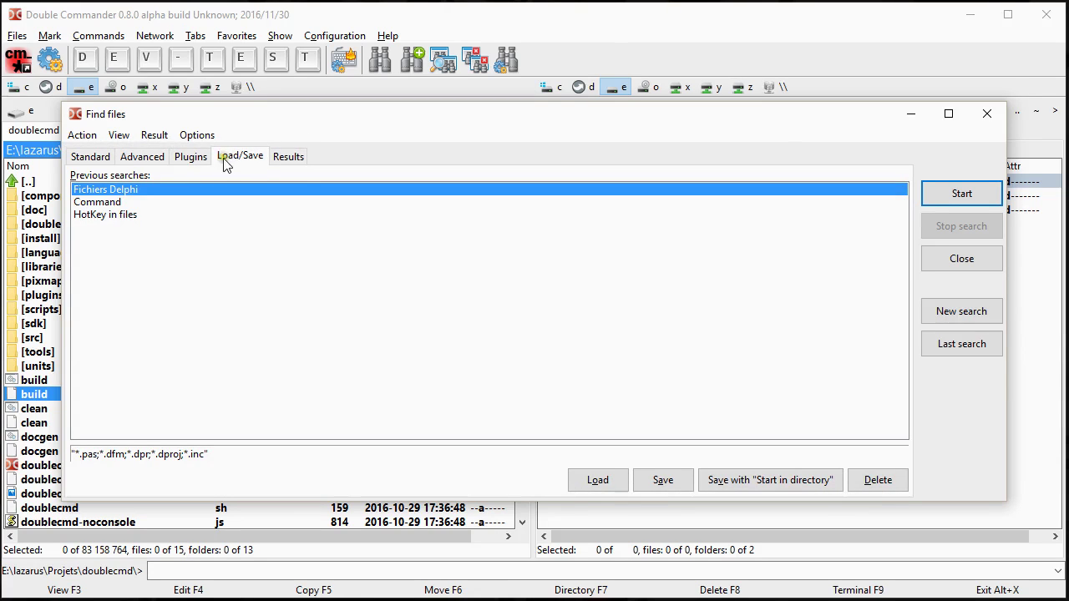
Browse the Standard, Plugins, Load/Save and Advanced pages of the search window directly
left_click(154, 162)
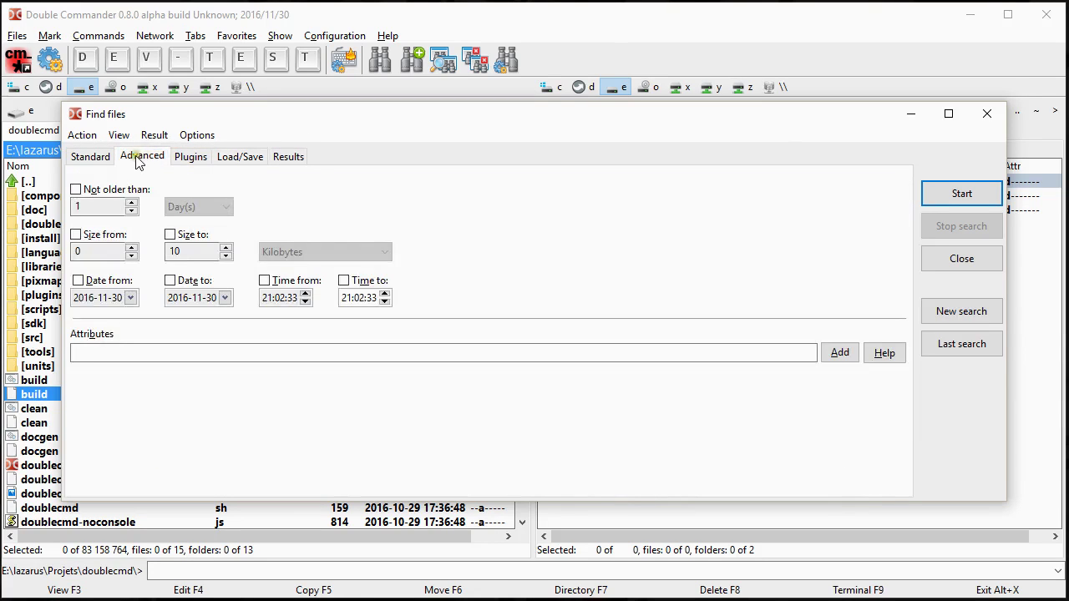
left_click(88, 157)
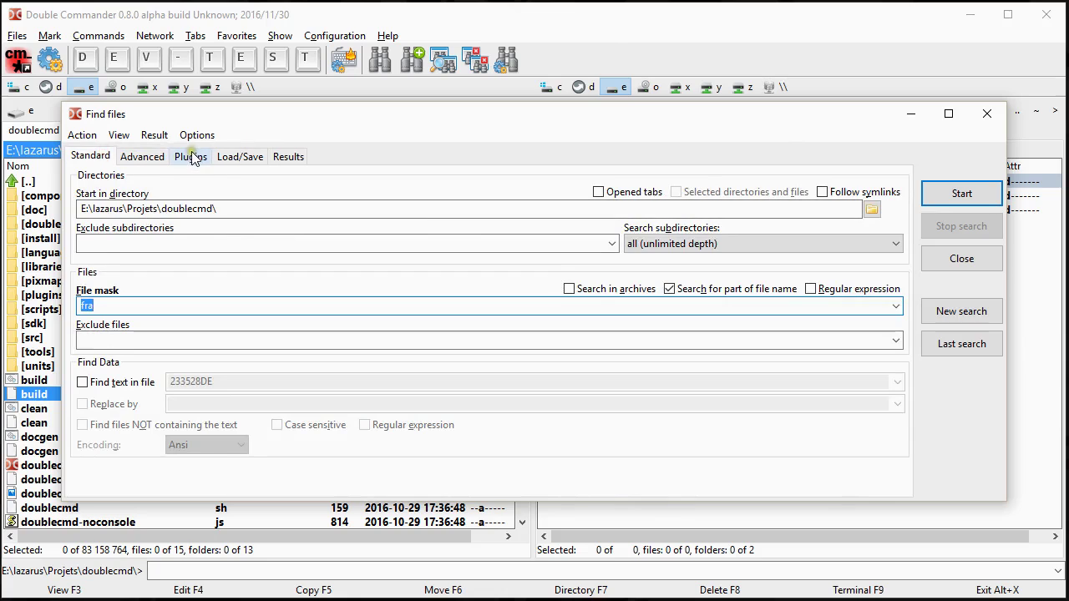
left_click(192, 157)
left_click(219, 158)
left_click(143, 157)
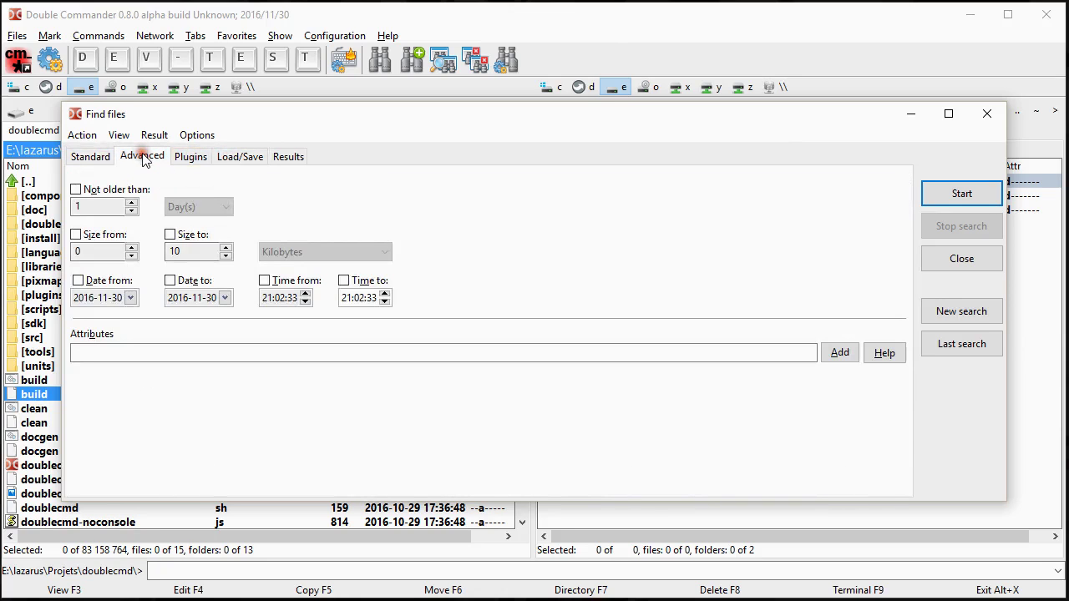
Turn off "Show menu bar in Find files" in the configuration of searches, save it, and close the search window
left_click(118, 135)
mouse_move(165, 140)
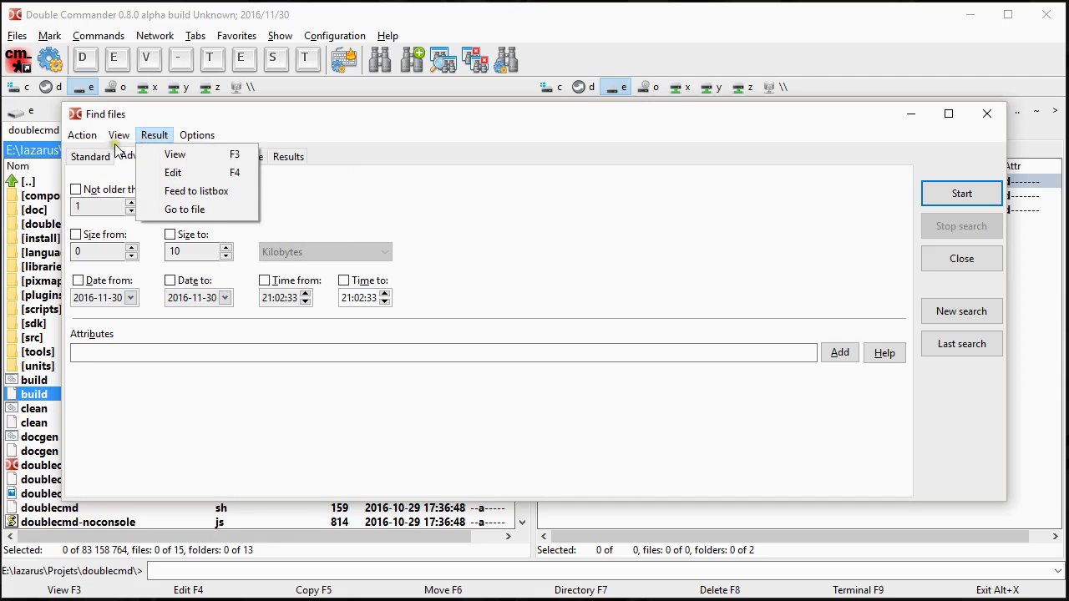
left_click(197, 135)
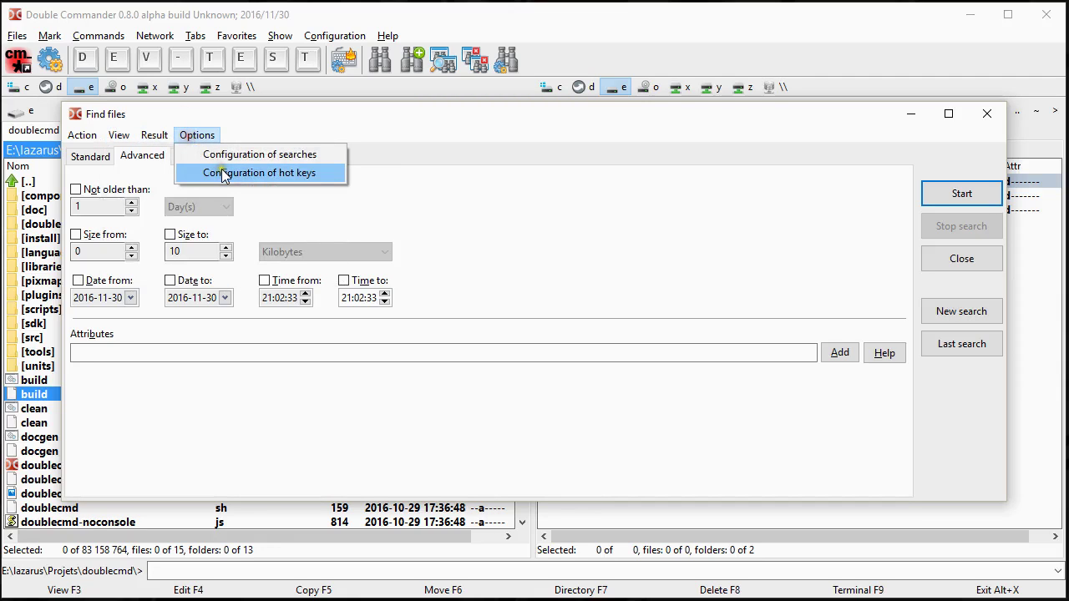
left_click(233, 157)
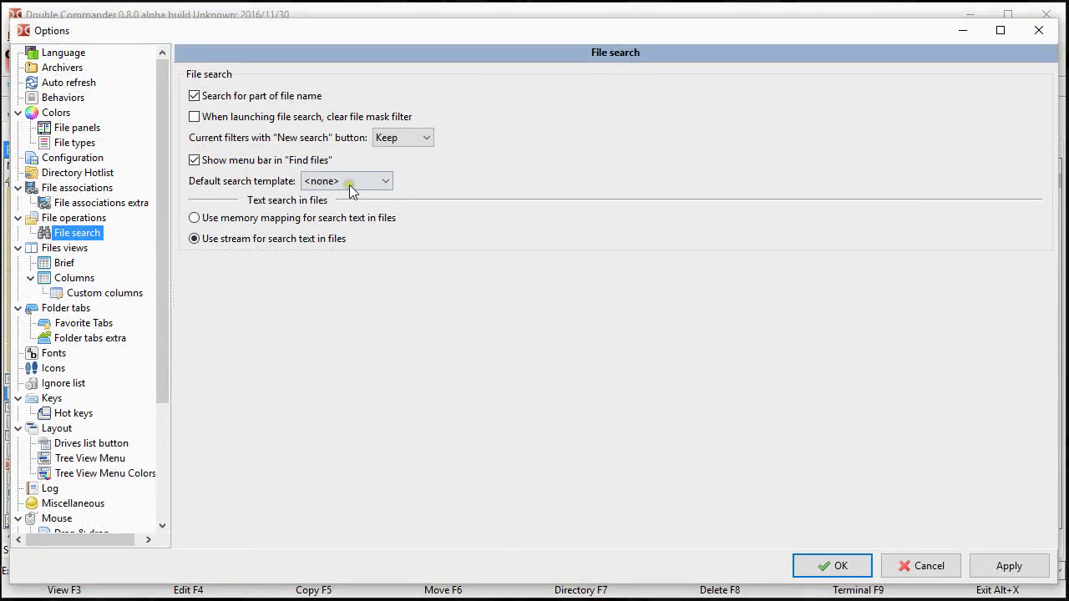
left_click(215, 162)
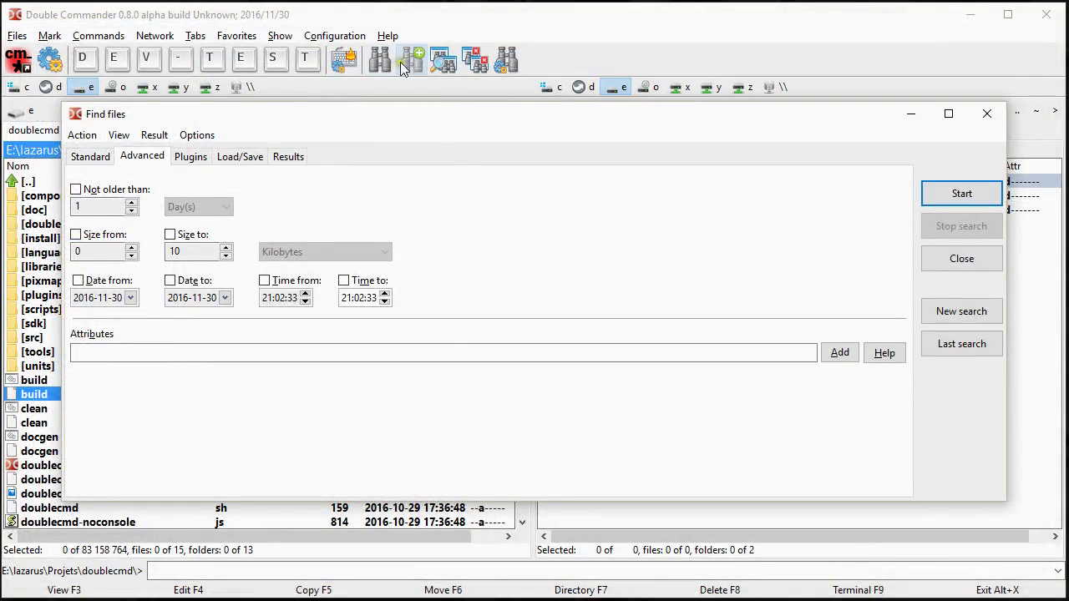
left_click(987, 113)
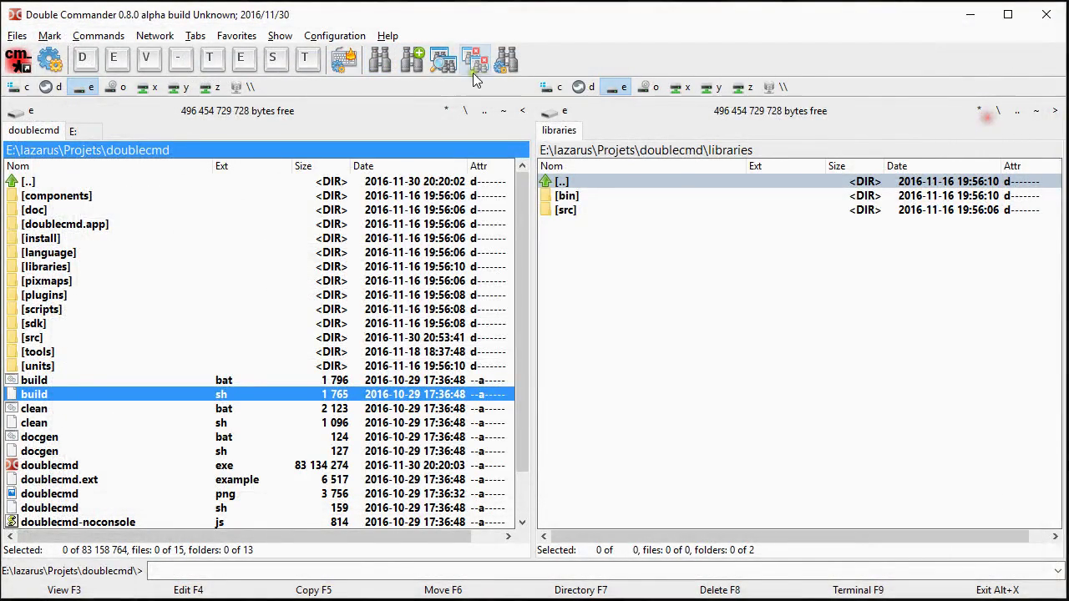
Open a new search instance to check it without the menu bar, cycle through its pages, and close it
left_click(417, 68)
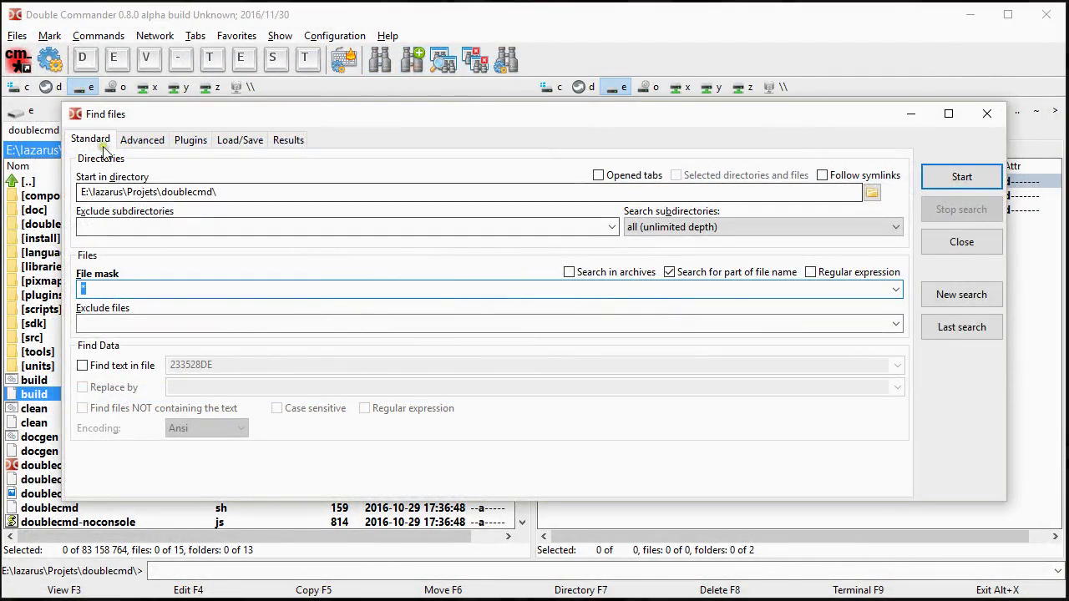
left_click(129, 139)
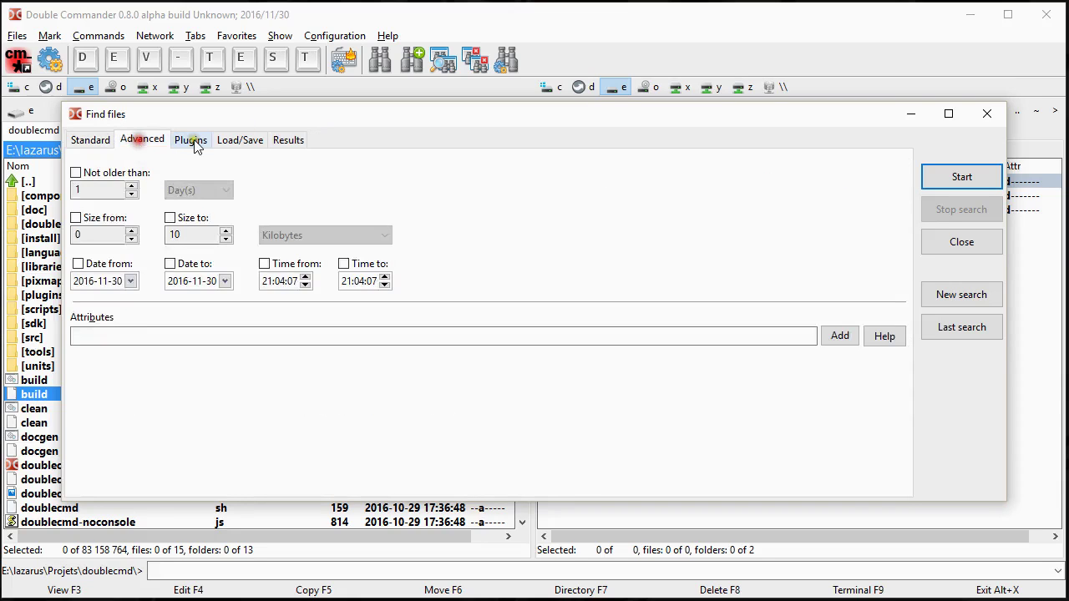
left_click(246, 142)
left_click(287, 142)
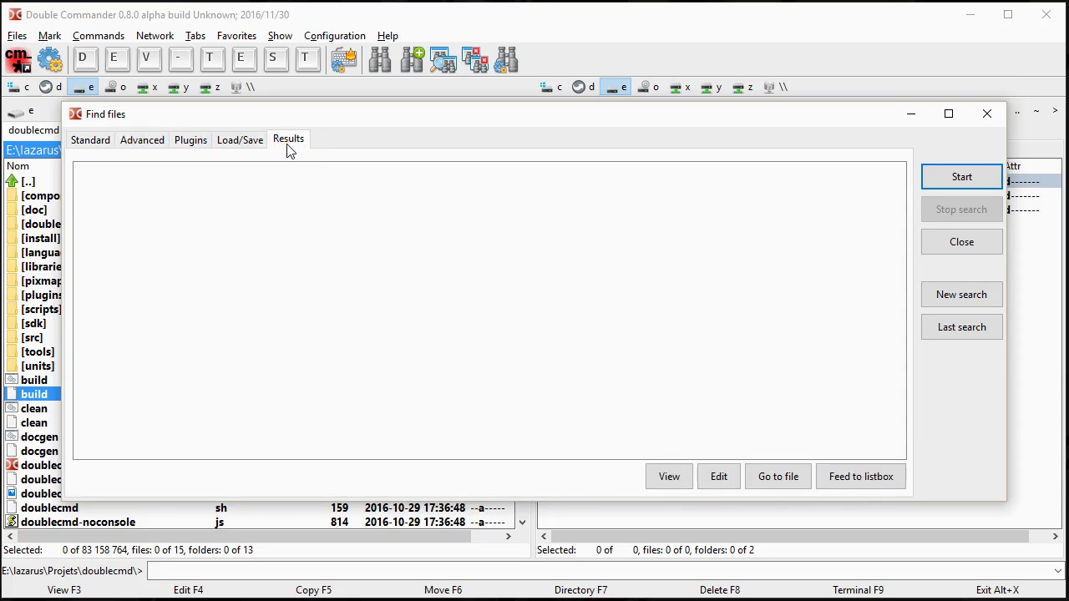
key("ctrl+Tab")
key("ctrl+Tab")
key("ctrl+Tab")
key("ctrl+Tab")
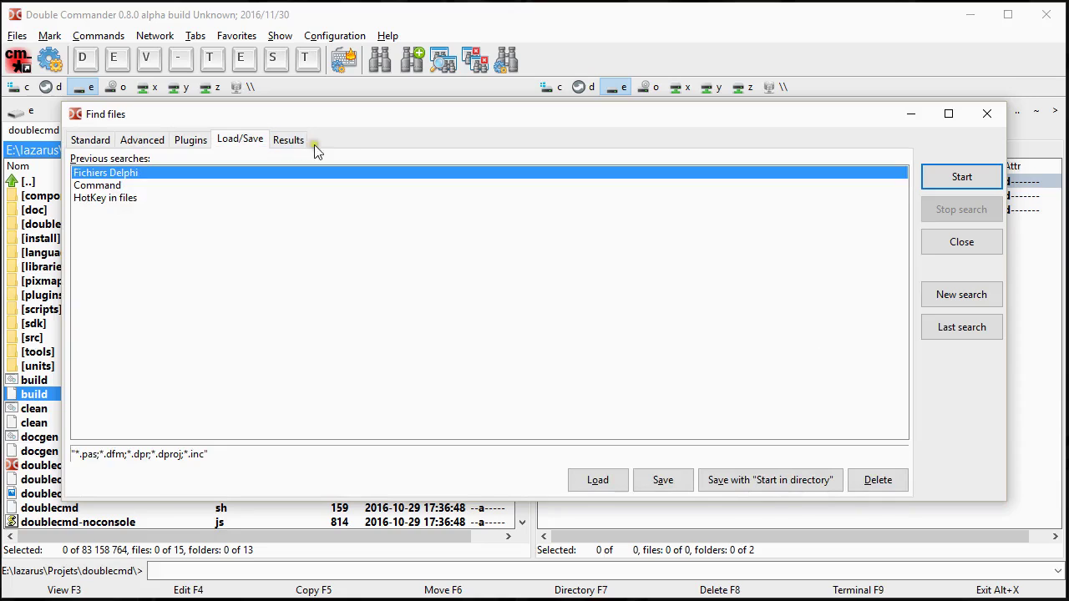
left_click(963, 242)
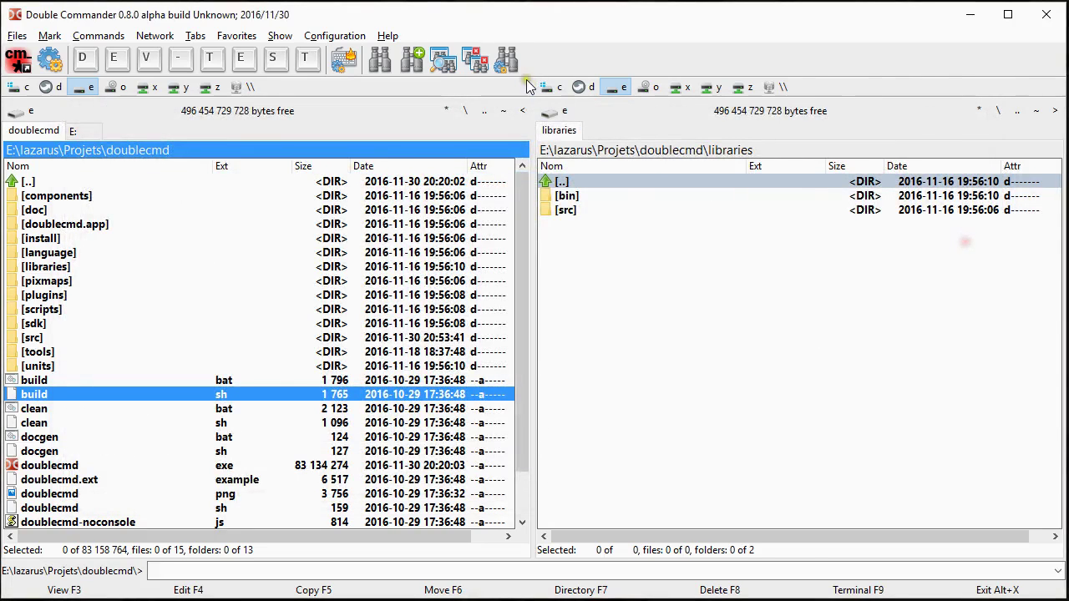
Reopen the File search options, review the Find files menu bar setting, and accept the options
left_click(507, 60)
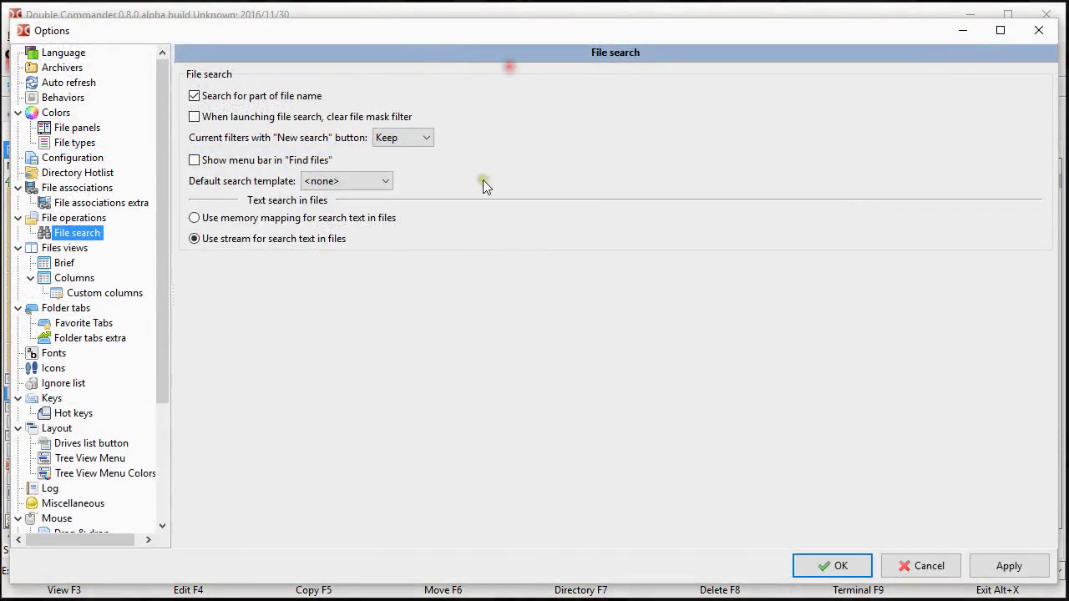
left_click(820, 565)
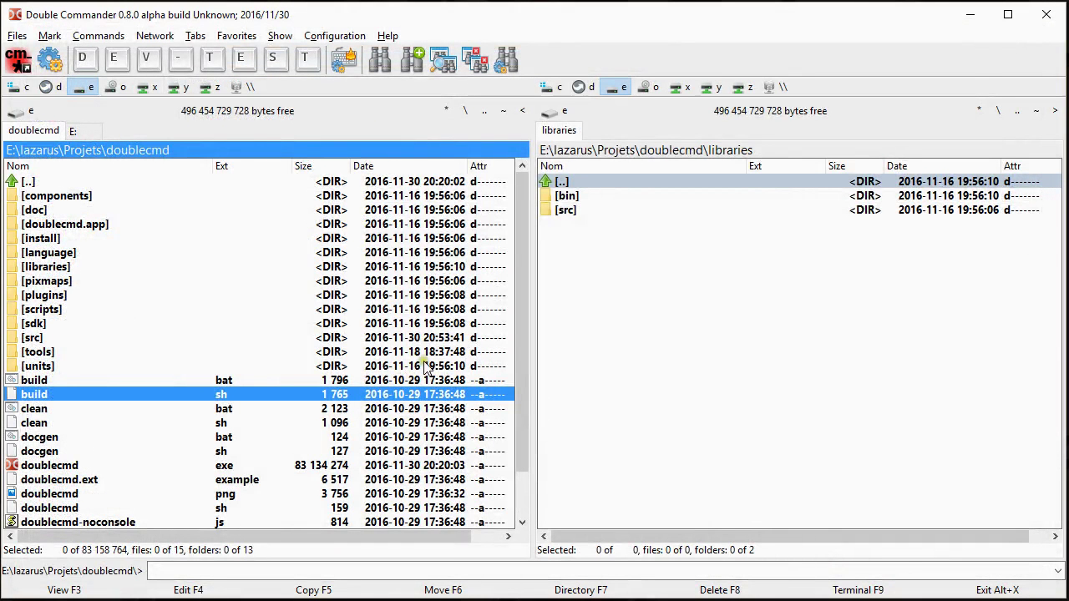